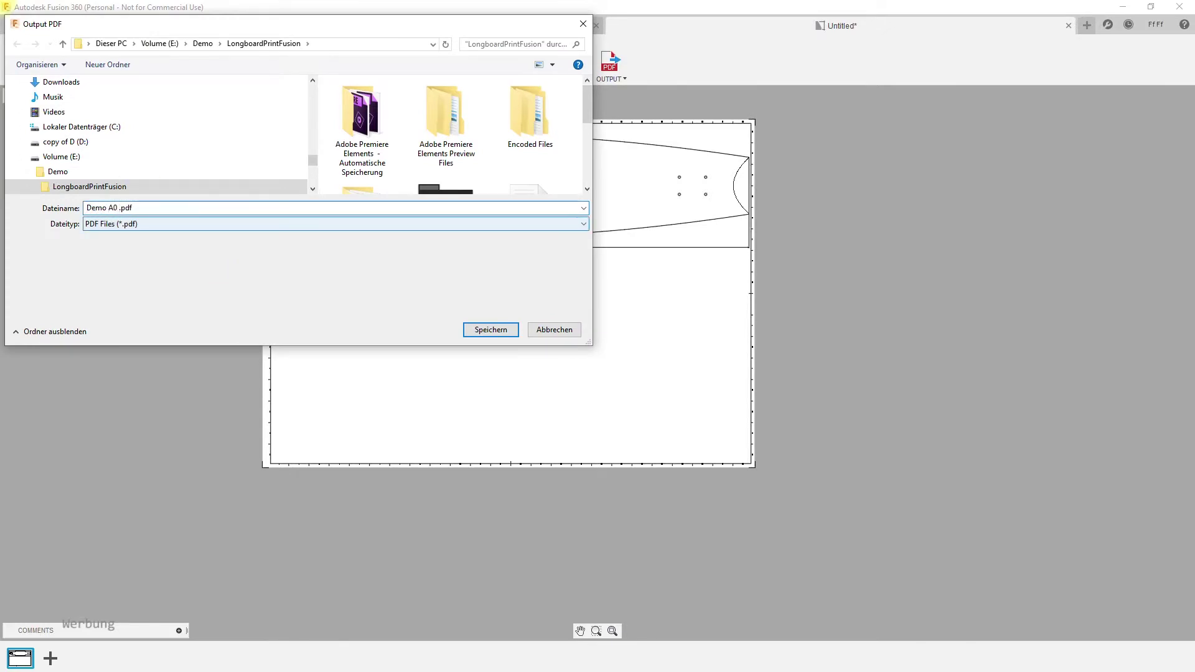
Step: Save the drawing as "Demo A0 print - all in one.pdf" and open the print options for the PDF in the browser
{"action": "left_click", "coordinate": [490, 330]}
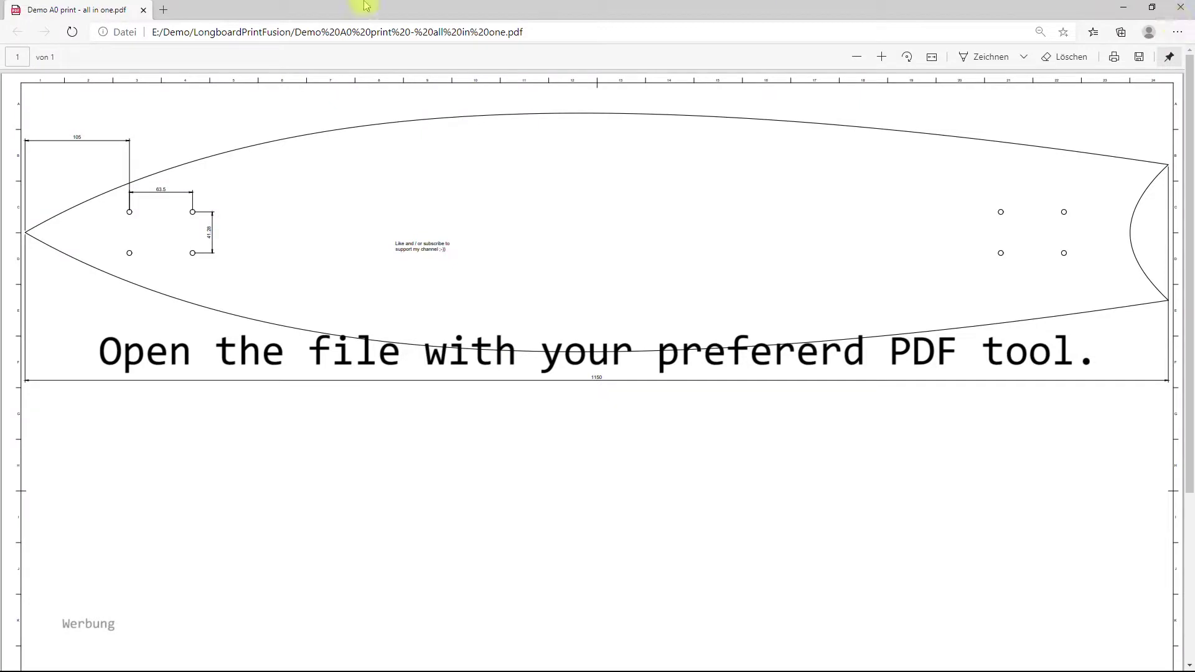
{"action": "left_click", "coordinate": [1114, 57]}
{"action": "left_click", "coordinate": [167, 600]}
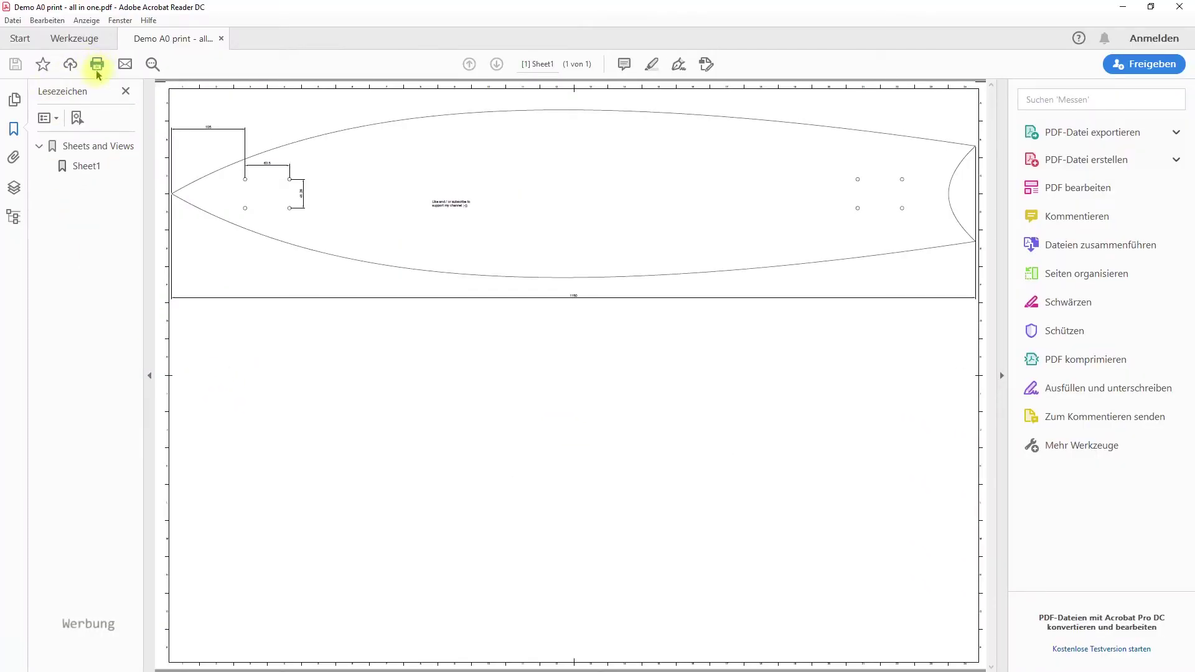
Step: In Acrobat Reader, set up a poster print on the Brother MFC9600/9870 Series printer with a 20 mm overlap and labels
{"action": "left_click", "coordinate": [98, 74]}
{"action": "left_click", "coordinate": [466, 198]}
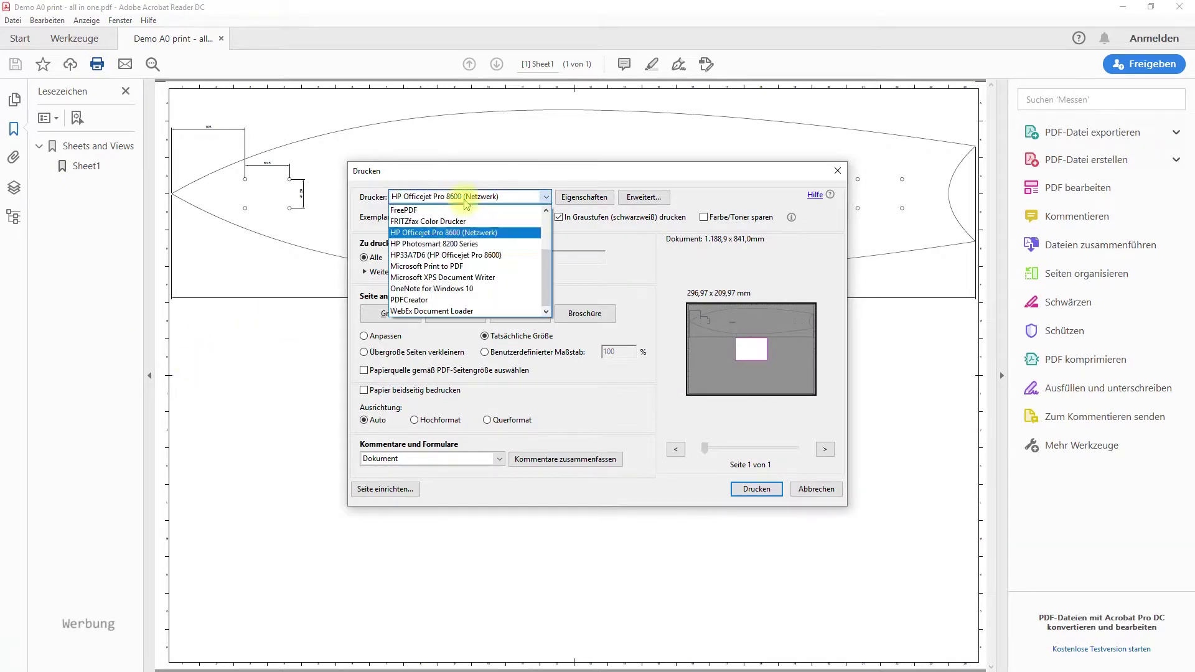
{"action": "left_click", "coordinate": [498, 248]}
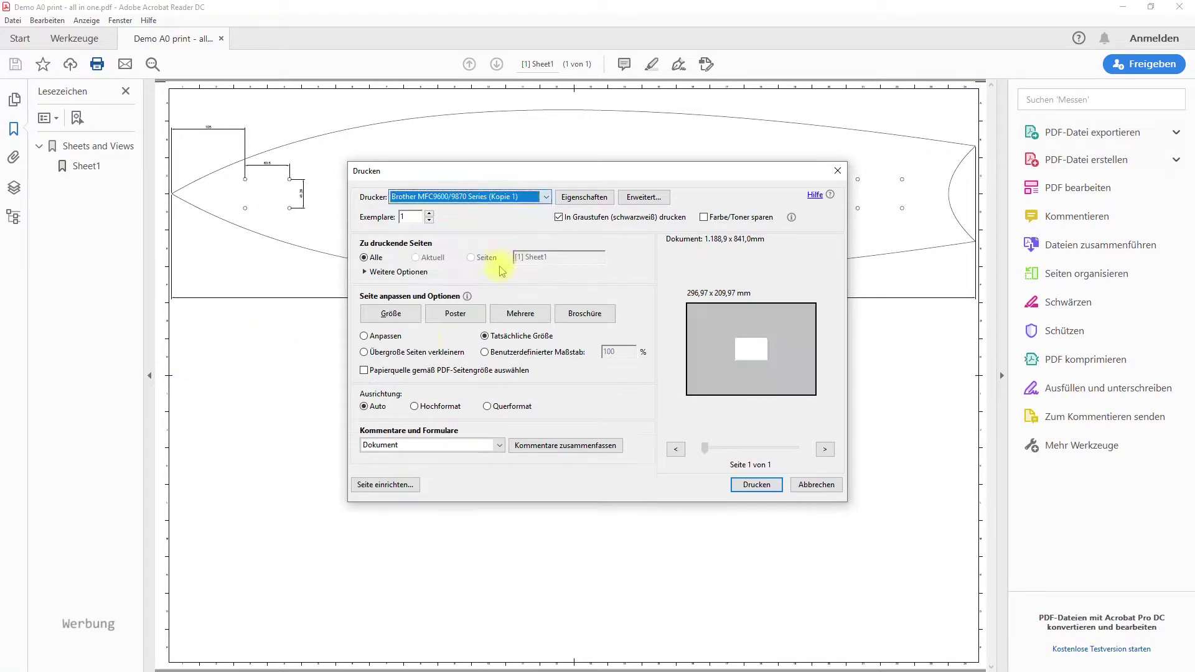
{"action": "left_click", "coordinate": [467, 321]}
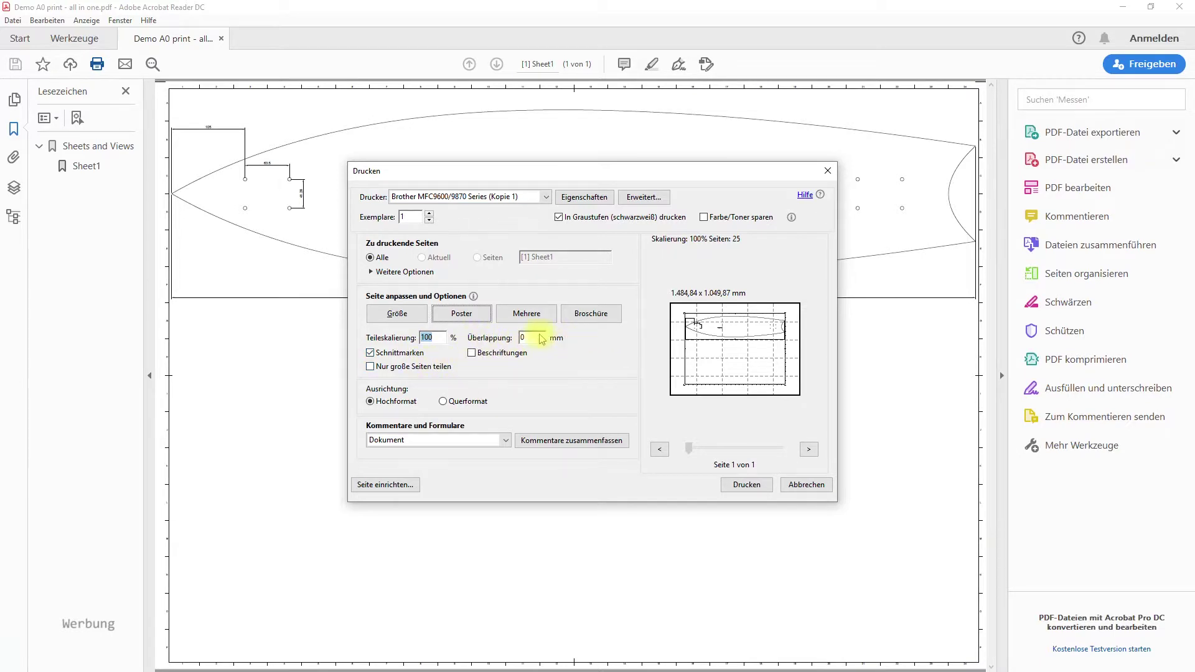
{"action": "key", "text": "Tab"}
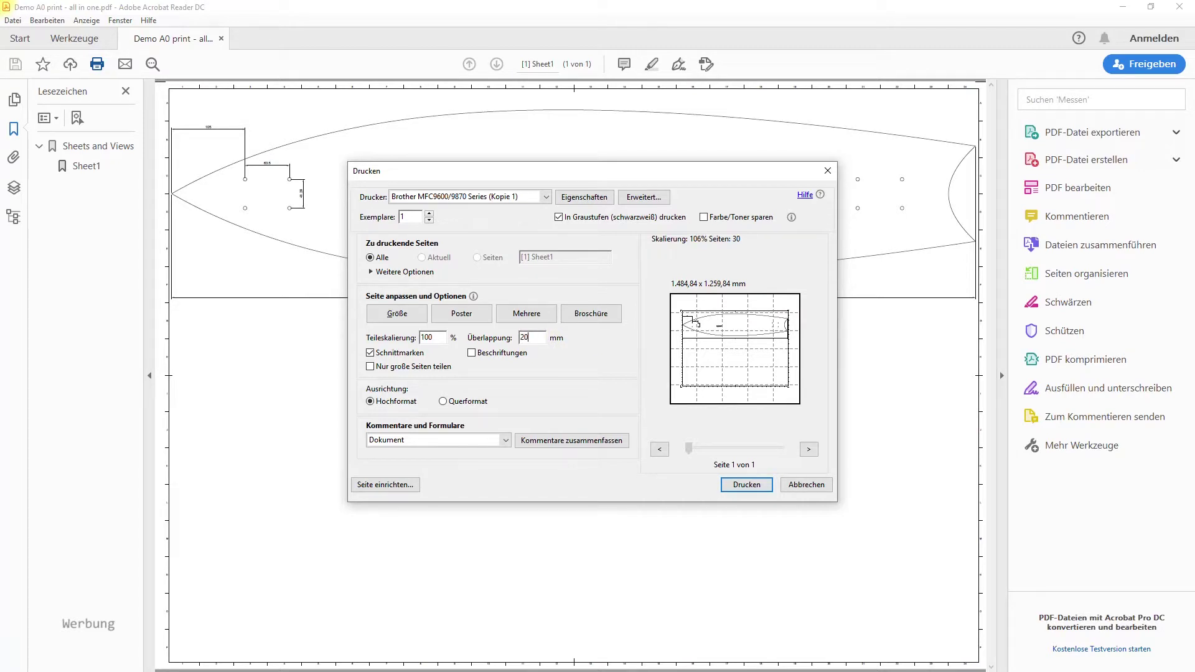
{"action": "left_click", "coordinate": [471, 353]}
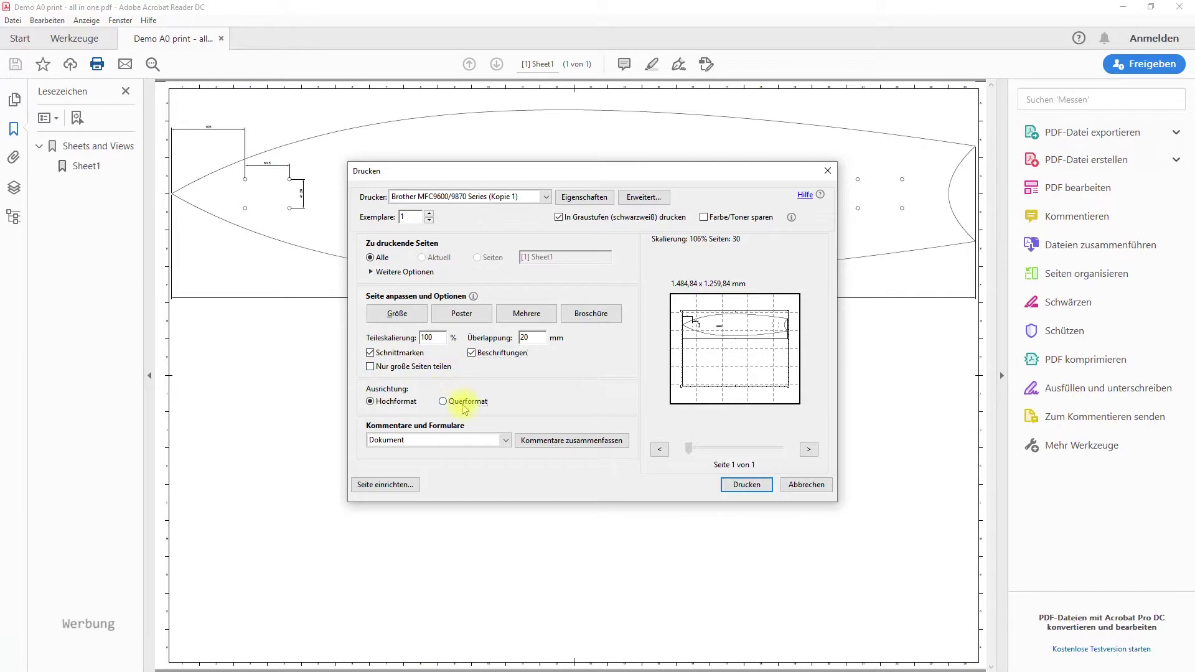
Step: Print the poster through Microsoft Print to PDF, saving it as "Demo All in one A0 print with Poster function"
{"action": "left_click", "coordinate": [546, 197]}
{"action": "scroll", "coordinate": [547, 259], "scroll_direction": "down", "scroll_amount": 1}
{"action": "left_click", "coordinate": [534, 266]}
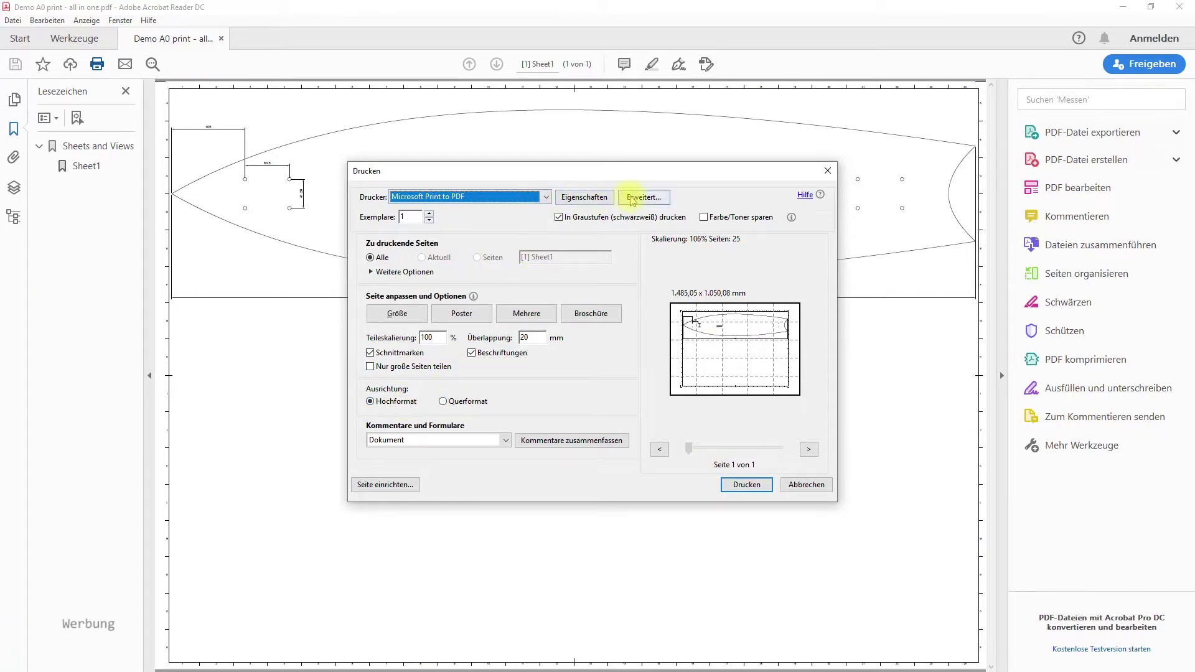
{"action": "left_click", "coordinate": [747, 485]}
{"action": "type", "text": "Demo All in one A0 print with Poster function"}
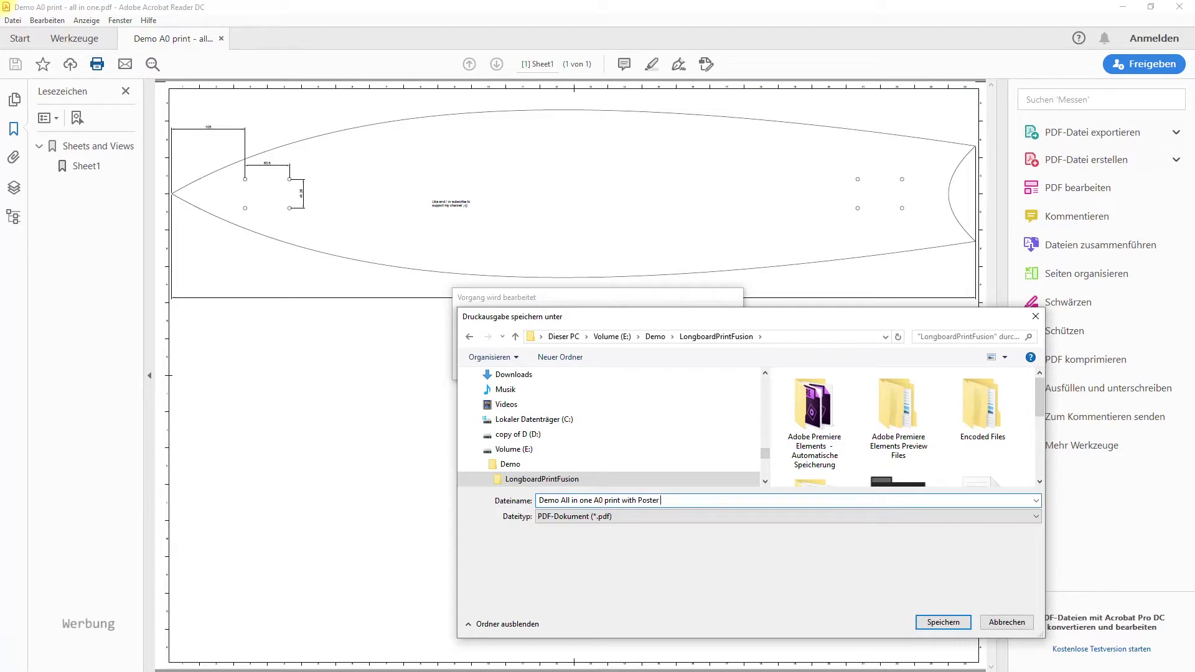
{"action": "left_click", "coordinate": [942, 622]}
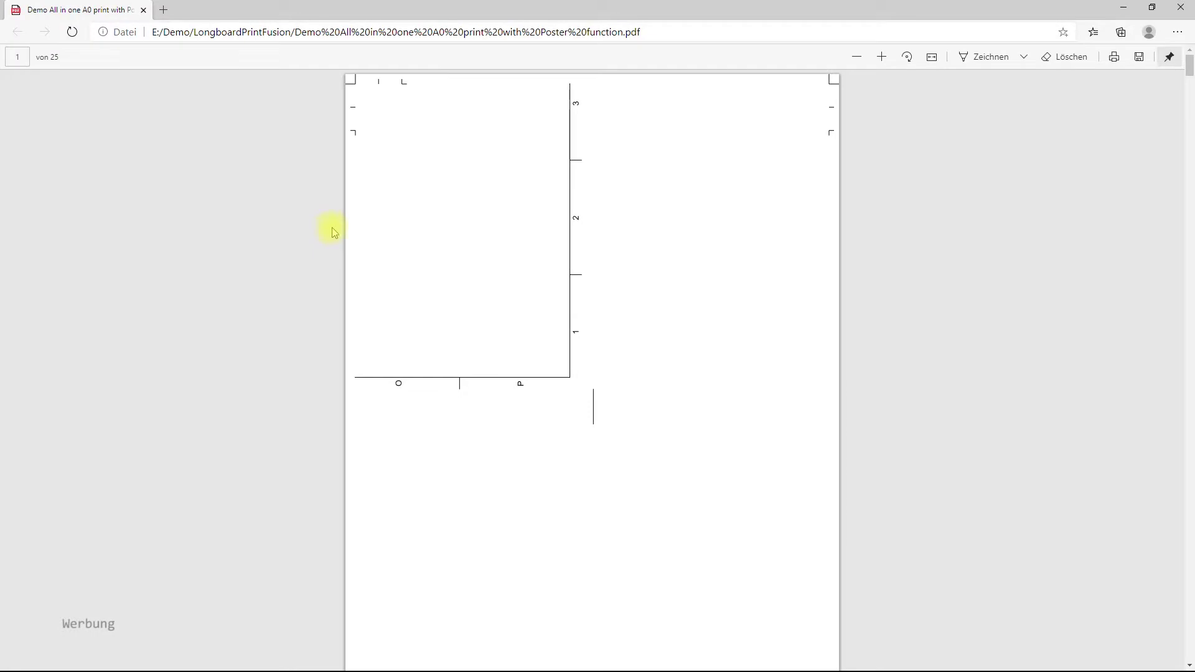
Step: Examine how the longboard outline is split across the tiled pages of the poster PDF in the browser
{"action": "scroll", "coordinate": [401, 290], "scroll_direction": "down", "scroll_amount": 1}
{"action": "scroll", "coordinate": [402, 290], "scroll_direction": "down", "scroll_amount": 3}
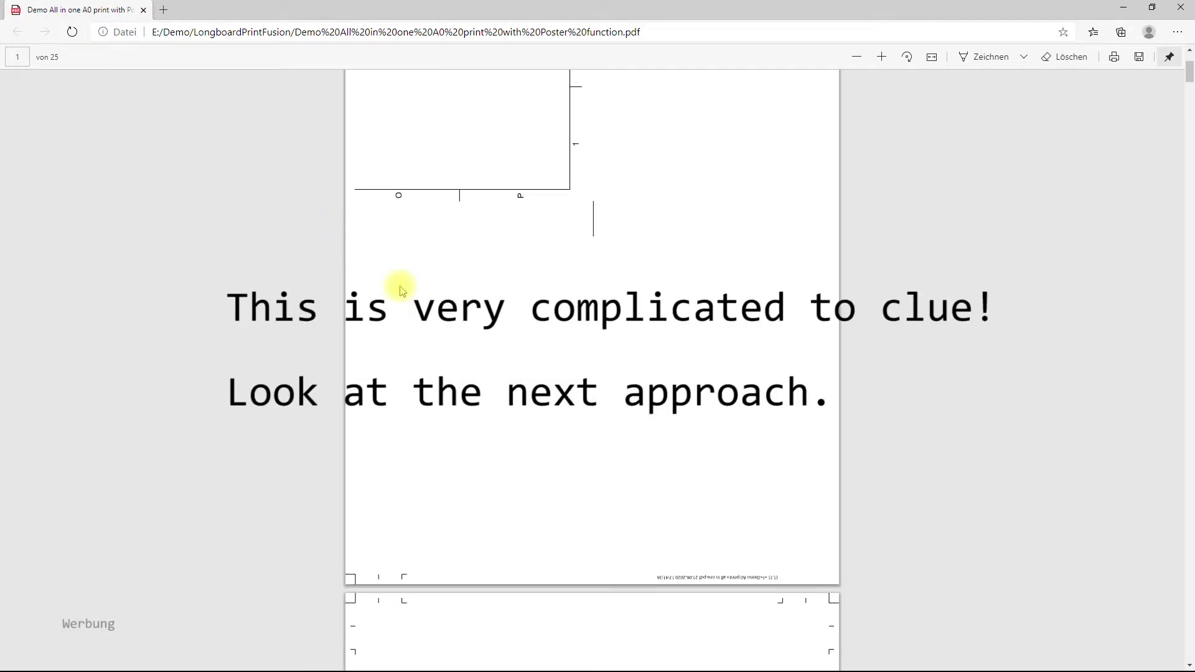
{"action": "scroll", "coordinate": [401, 290], "scroll_direction": "down", "scroll_amount": 5}
{"action": "scroll", "coordinate": [401, 290], "scroll_direction": "down", "scroll_amount": 8}
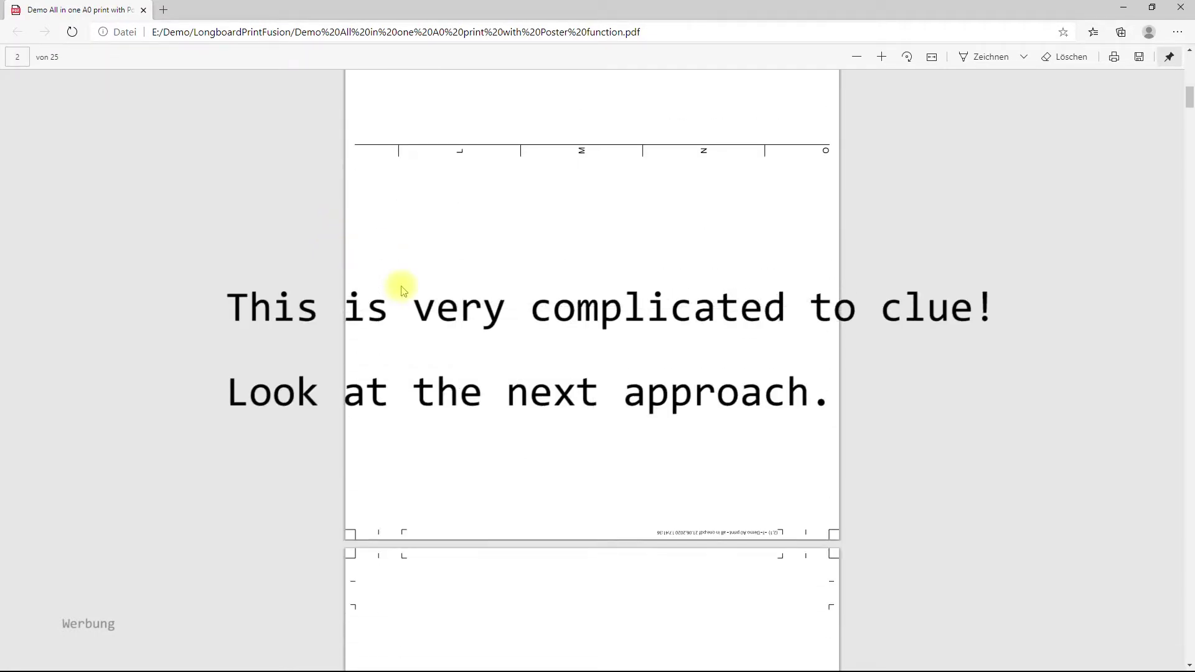
{"action": "scroll", "coordinate": [401, 290], "scroll_direction": "down", "scroll_amount": 10}
{"action": "scroll", "coordinate": [401, 290], "scroll_direction": "down", "scroll_amount": 8}
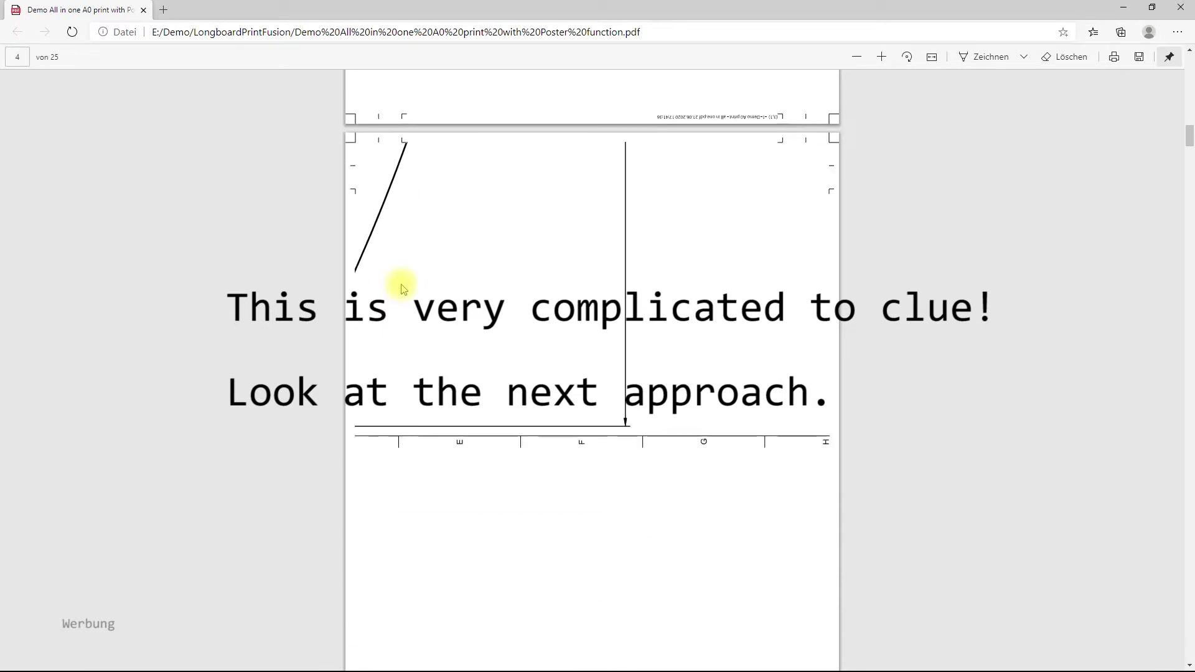
{"action": "scroll", "coordinate": [401, 290], "scroll_direction": "down", "scroll_amount": 7}
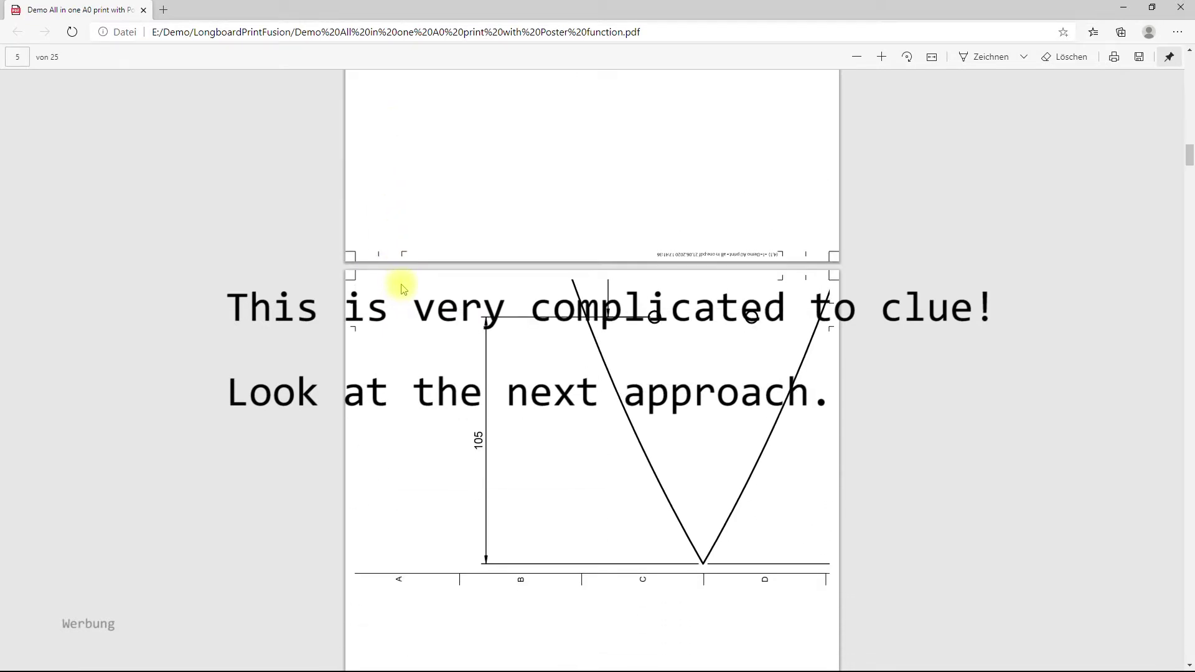
{"action": "scroll", "coordinate": [402, 288], "scroll_direction": "down", "scroll_amount": 12}
{"action": "scroll", "coordinate": [402, 285], "scroll_direction": "down", "scroll_amount": 20}
{"action": "scroll", "coordinate": [402, 274], "scroll_direction": "down", "scroll_amount": 13}
{"action": "scroll", "coordinate": [401, 266], "scroll_direction": "down", "scroll_amount": 6}
{"action": "scroll", "coordinate": [398, 249], "scroll_direction": "down", "scroll_amount": 12}
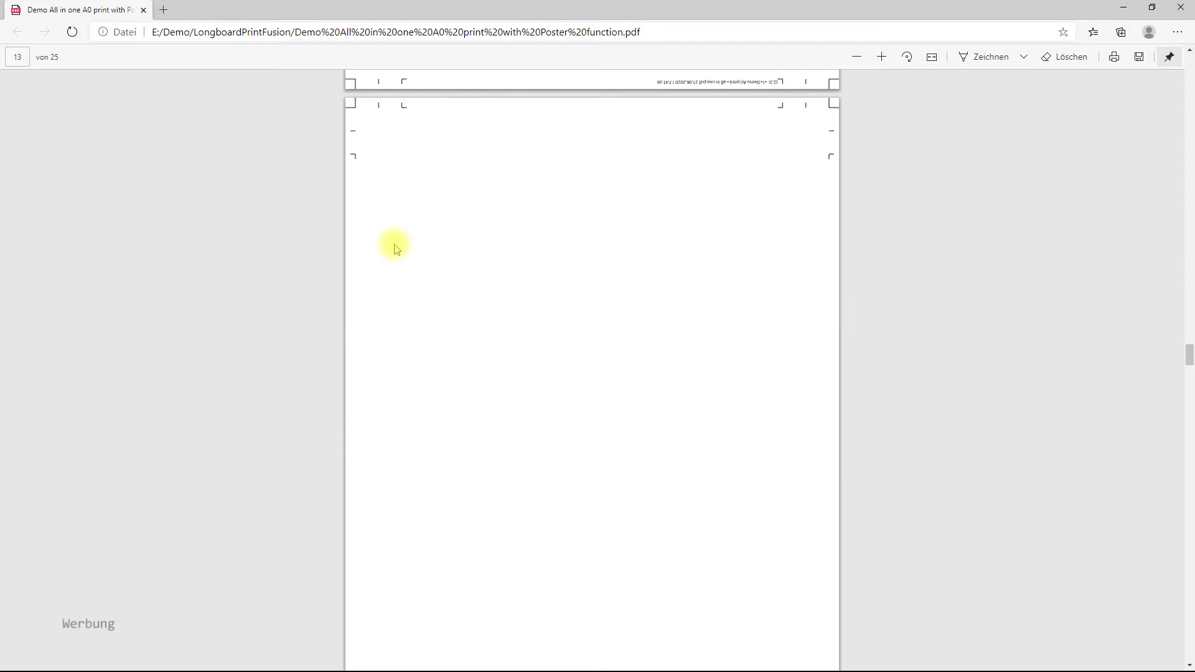
{"action": "scroll", "coordinate": [391, 249], "scroll_direction": "up", "scroll_amount": 3, "text": "ctrl"}
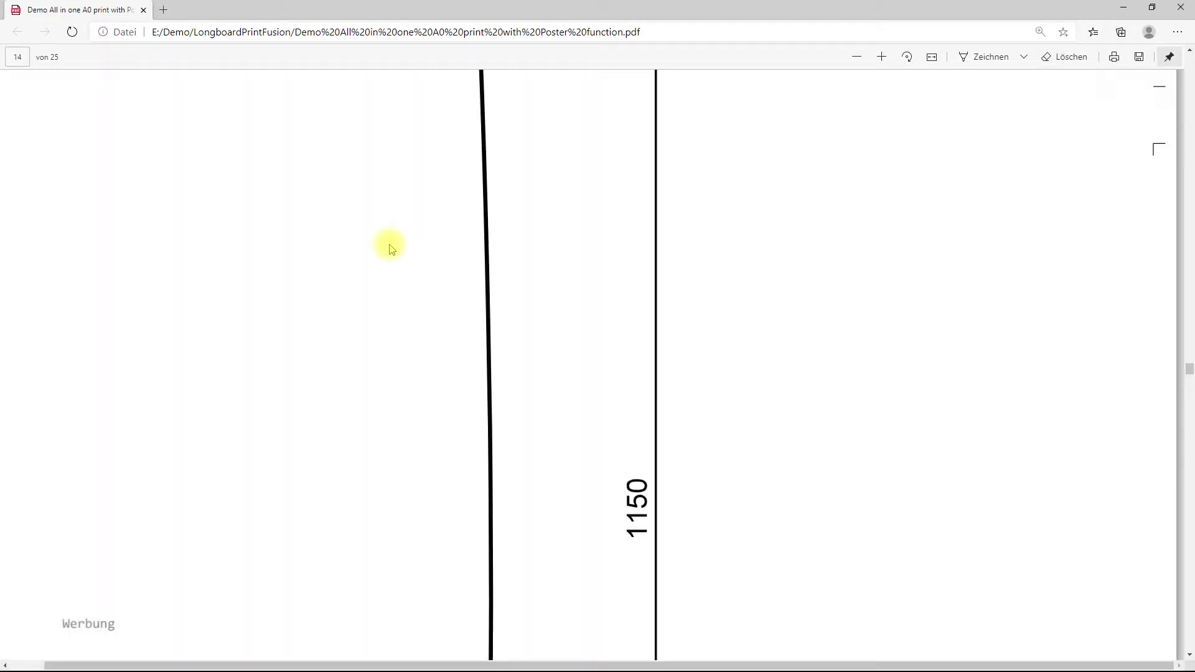
{"action": "scroll", "coordinate": [392, 249], "scroll_direction": "down", "scroll_amount": 8, "text": "ctrl"}
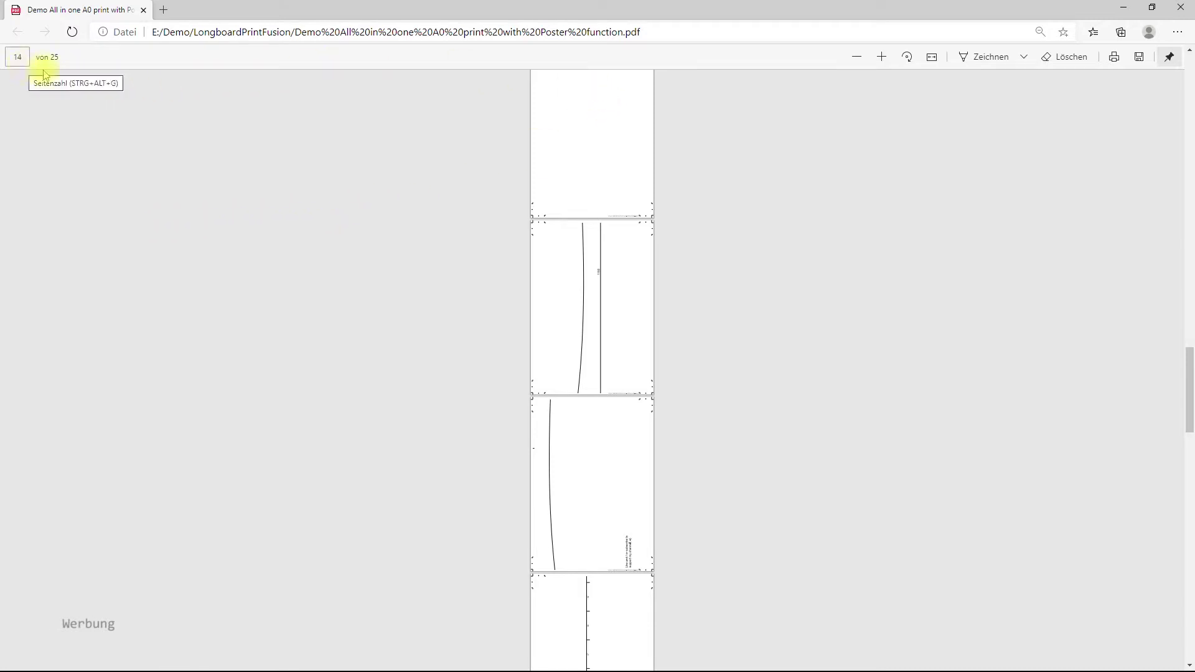
{"action": "scroll", "coordinate": [594, 330], "scroll_direction": "down", "scroll_amount": 3}
{"action": "scroll", "coordinate": [598, 333], "scroll_direction": "down", "scroll_amount": 20}
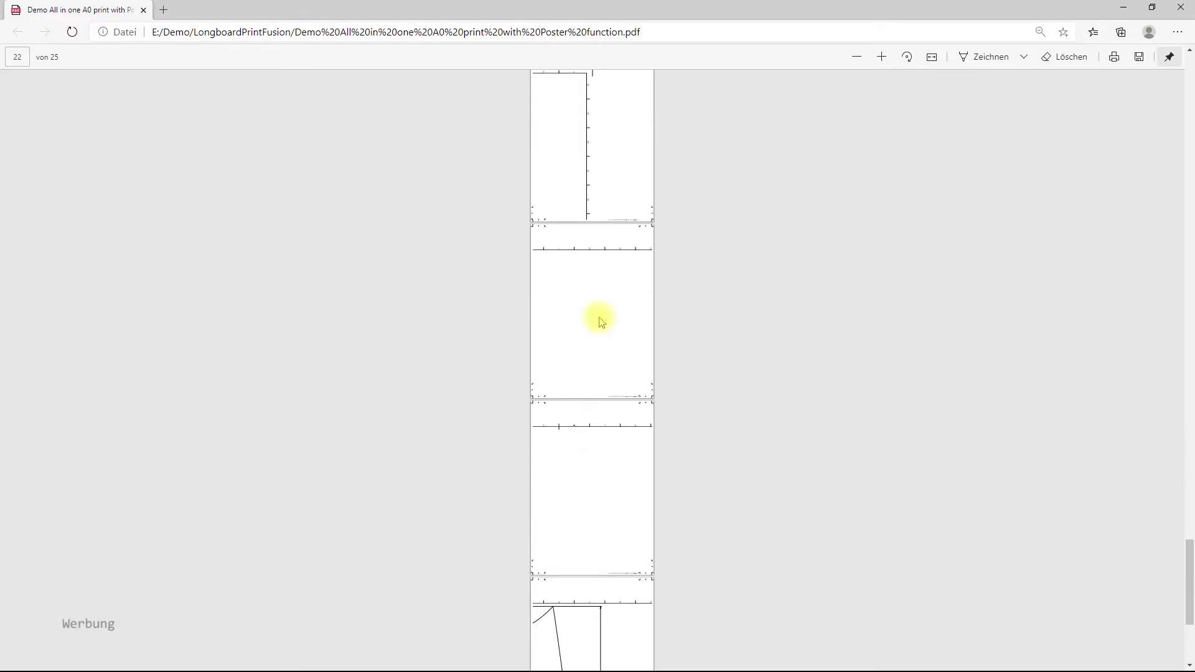
{"action": "scroll", "coordinate": [601, 322], "scroll_direction": "down", "scroll_amount": 4}
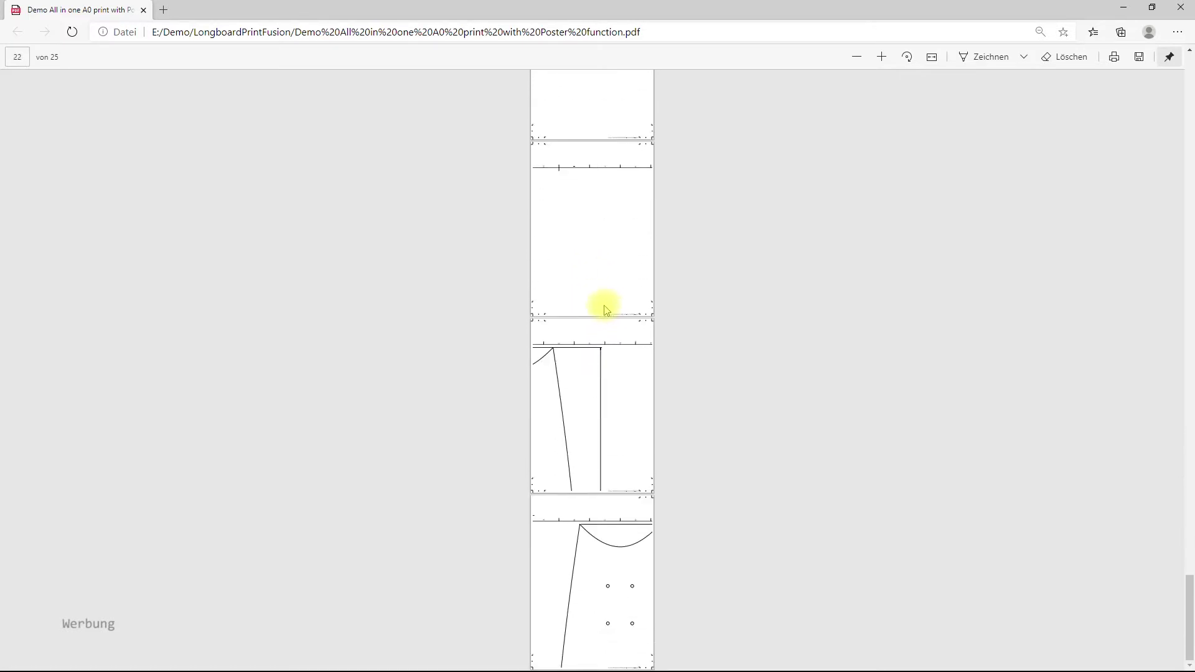
{"action": "scroll", "coordinate": [607, 302], "scroll_direction": "down", "scroll_amount": 10}
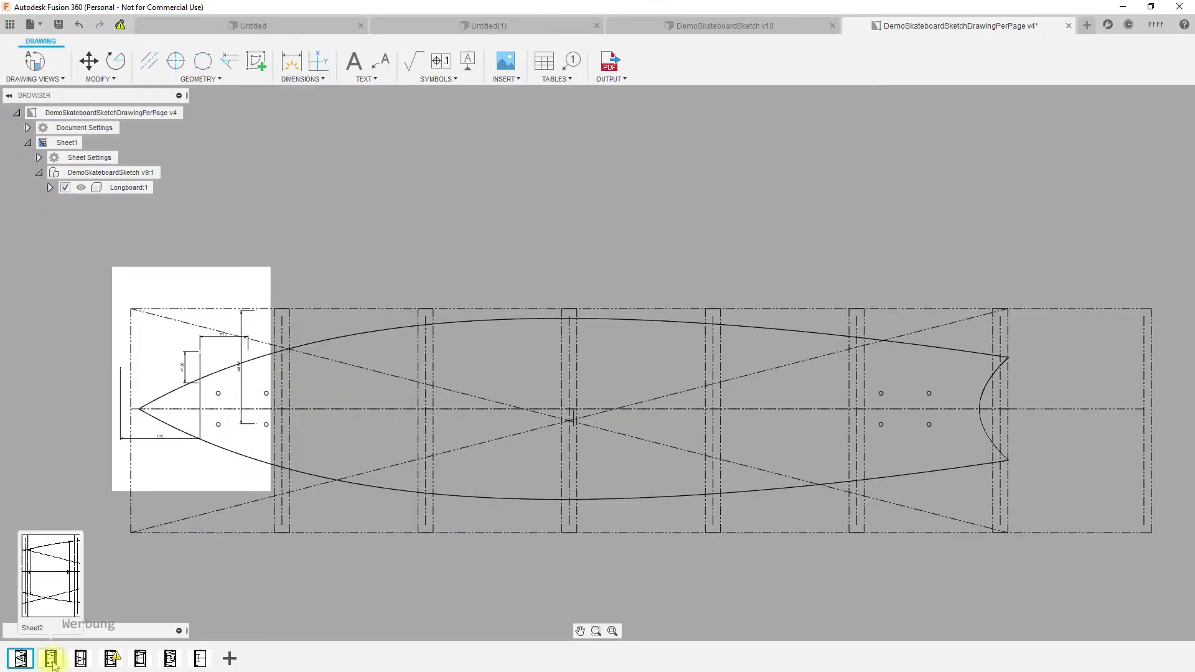
Step: Switch to Fusion 360 and examine which section of the longboard each sheet of the DemoSkateboardSketchDrawingPerPage drawing covers
{"action": "left_click", "coordinate": [51, 659]}
{"action": "left_click", "coordinate": [80, 659]}
{"action": "left_click", "coordinate": [110, 660]}
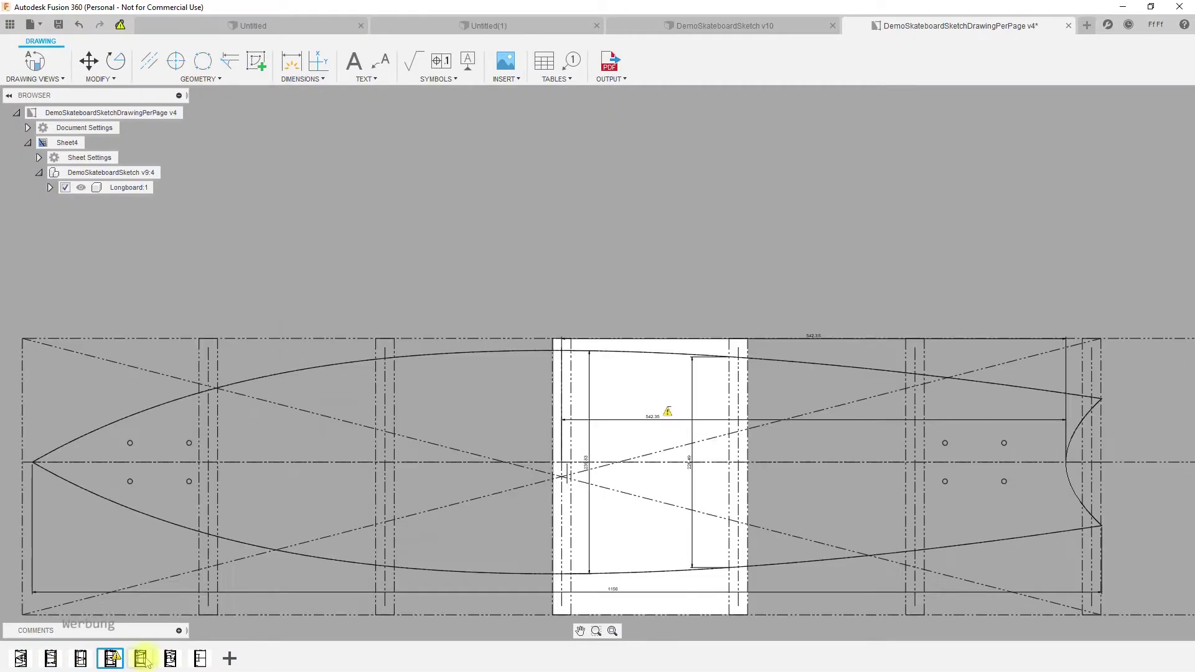
{"action": "left_click", "coordinate": [141, 659]}
{"action": "left_click", "coordinate": [170, 660]}
{"action": "left_click", "coordinate": [200, 660]}
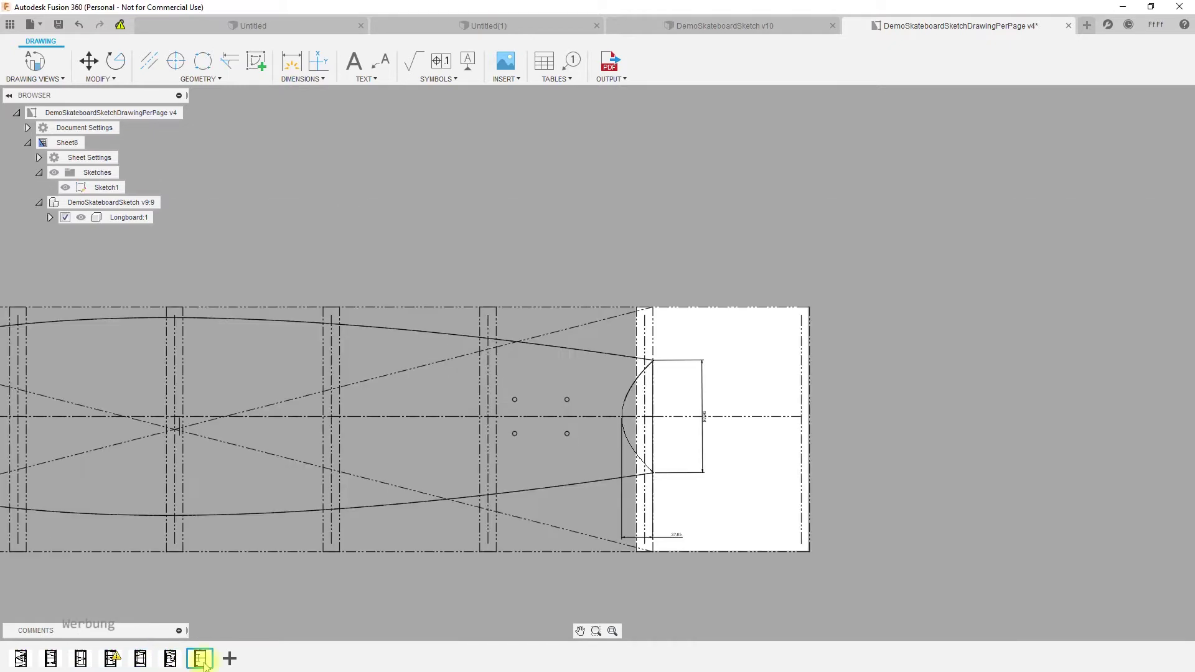
{"action": "scroll", "coordinate": [270, 524], "scroll_direction": "down", "scroll_amount": 2}
{"action": "mouse_move", "coordinate": [32, 469]}
{"action": "middle_mouse_down"}
{"action": "mouse_move", "coordinate": [343, 338]}
{"action": "mouse_move", "coordinate": [863, 196]}
{"action": "mouse_move", "coordinate": [324, 368]}
{"action": "middle_mouse_up"}
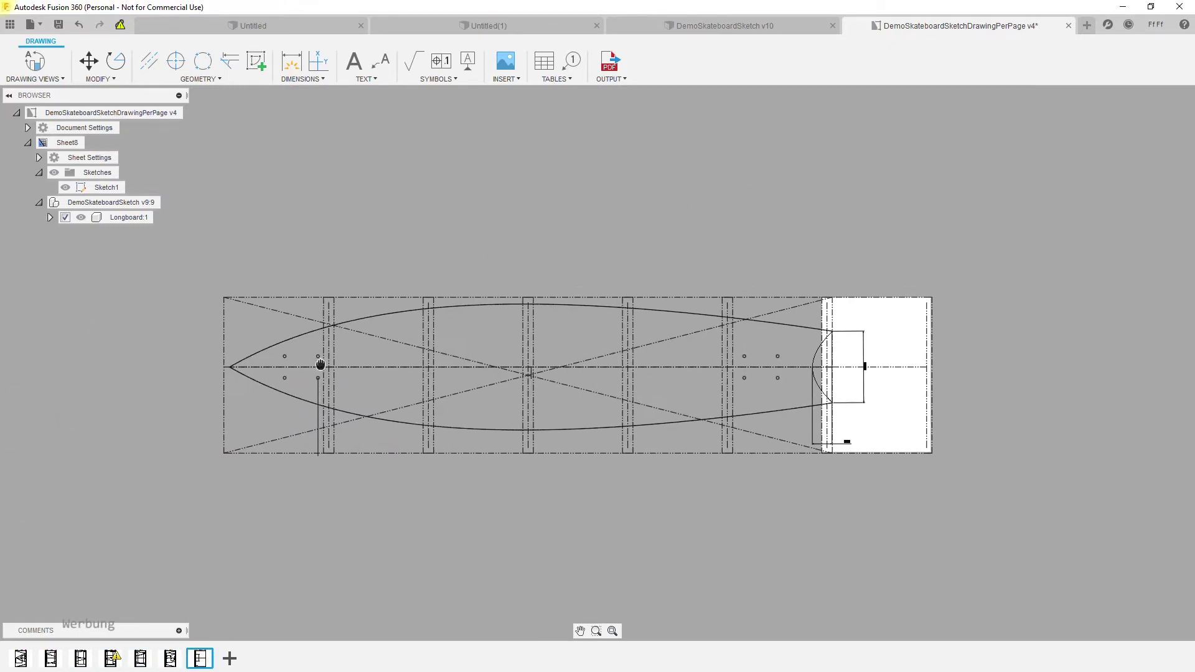
{"action": "left_click", "coordinate": [21, 658]}
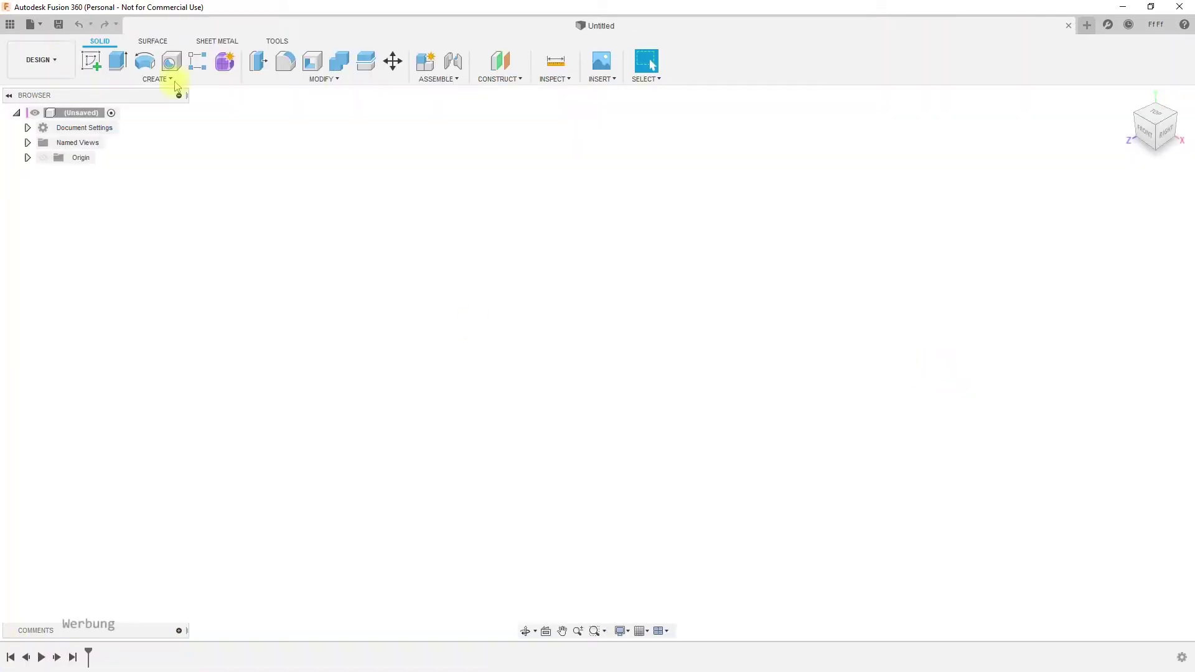
Step: Create a new design and save it as DemoSkateboardSketch in Test Projects
{"action": "left_click", "coordinate": [31, 24]}
{"action": "left_click", "coordinate": [47, 40]}
{"action": "key", "text": "ctrl+s"}
{"action": "type", "text": "Dem"}
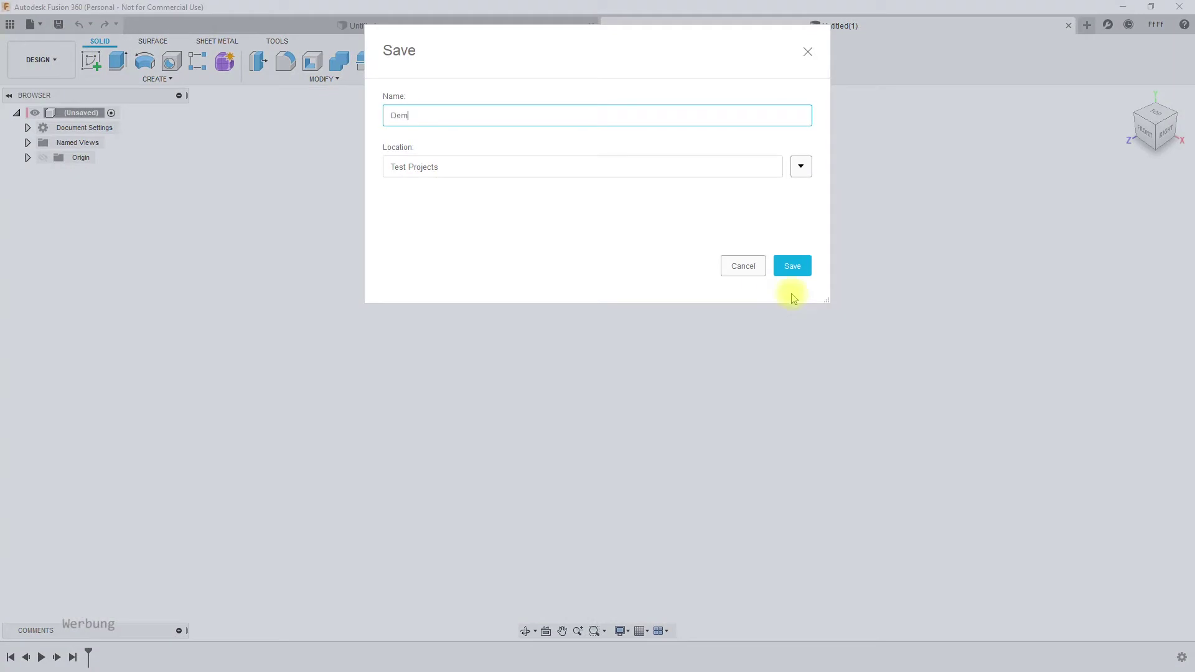
{"action": "type", "text": "oSkateboardSketch"}
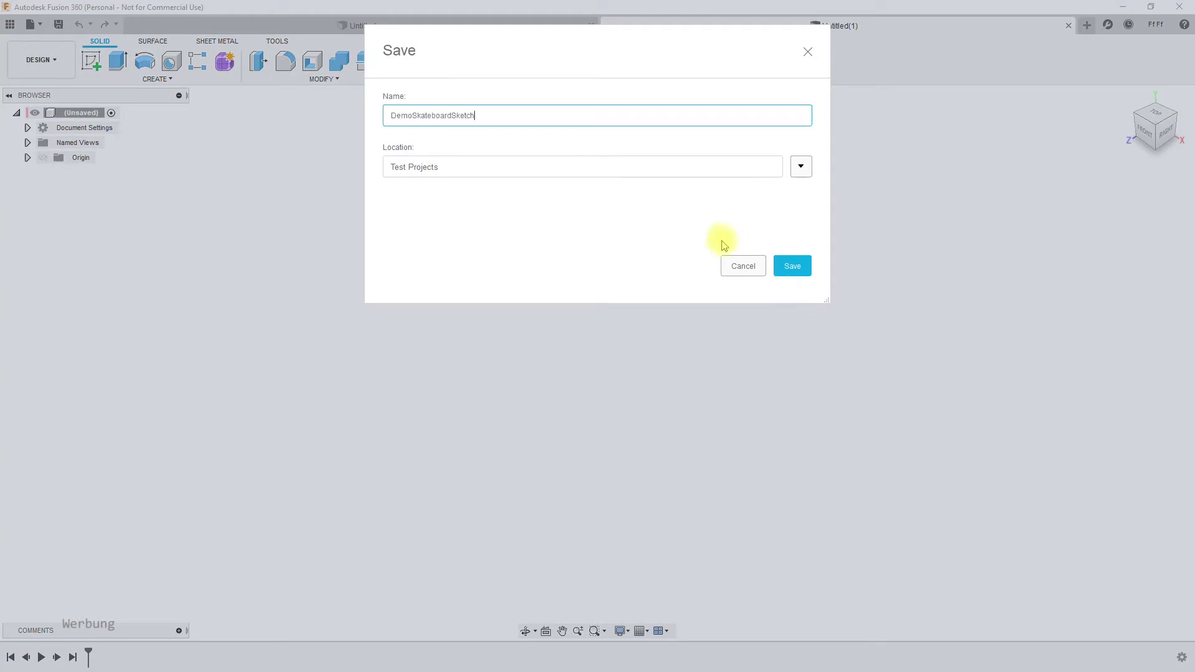
{"action": "left_click", "coordinate": [794, 267]}
Step: Create a new empty, activated component and name it Longboard
{"action": "left_click", "coordinate": [157, 79]}
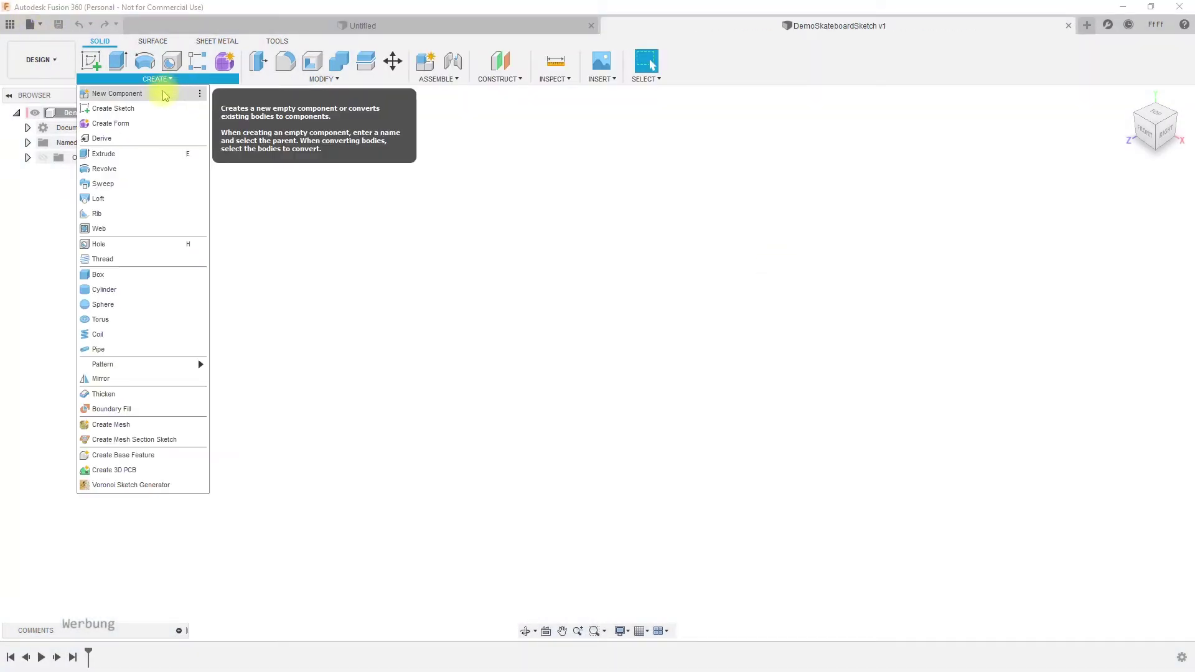
{"action": "left_click", "coordinate": [160, 90]}
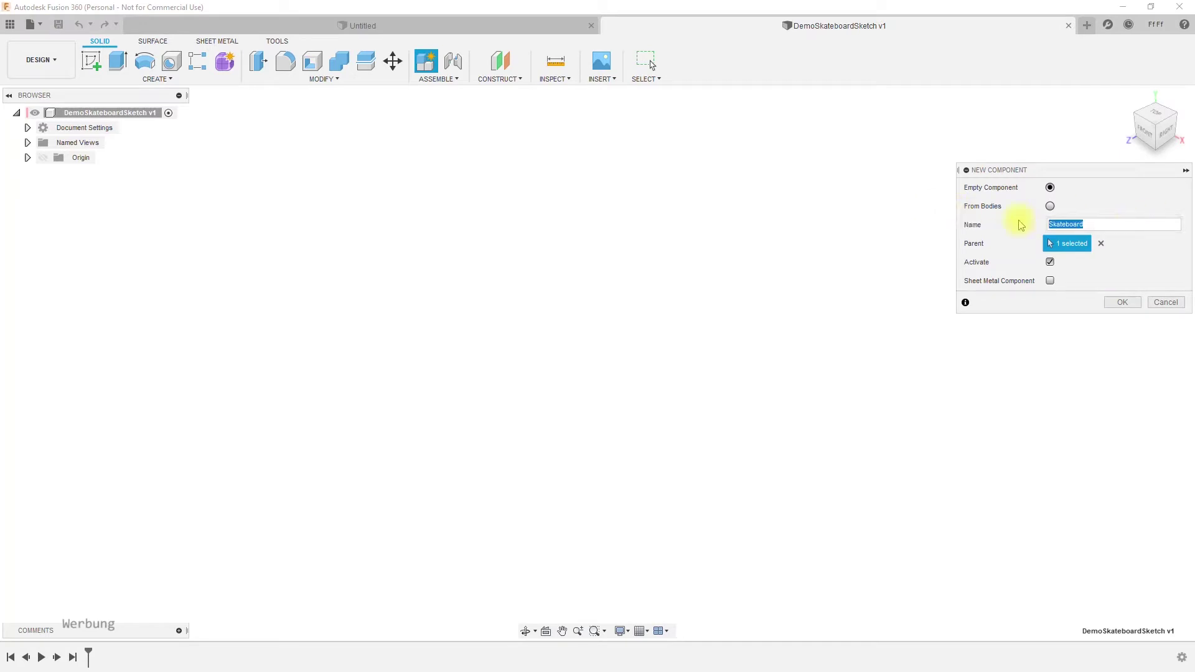
{"action": "left_click", "coordinate": [1123, 302]}
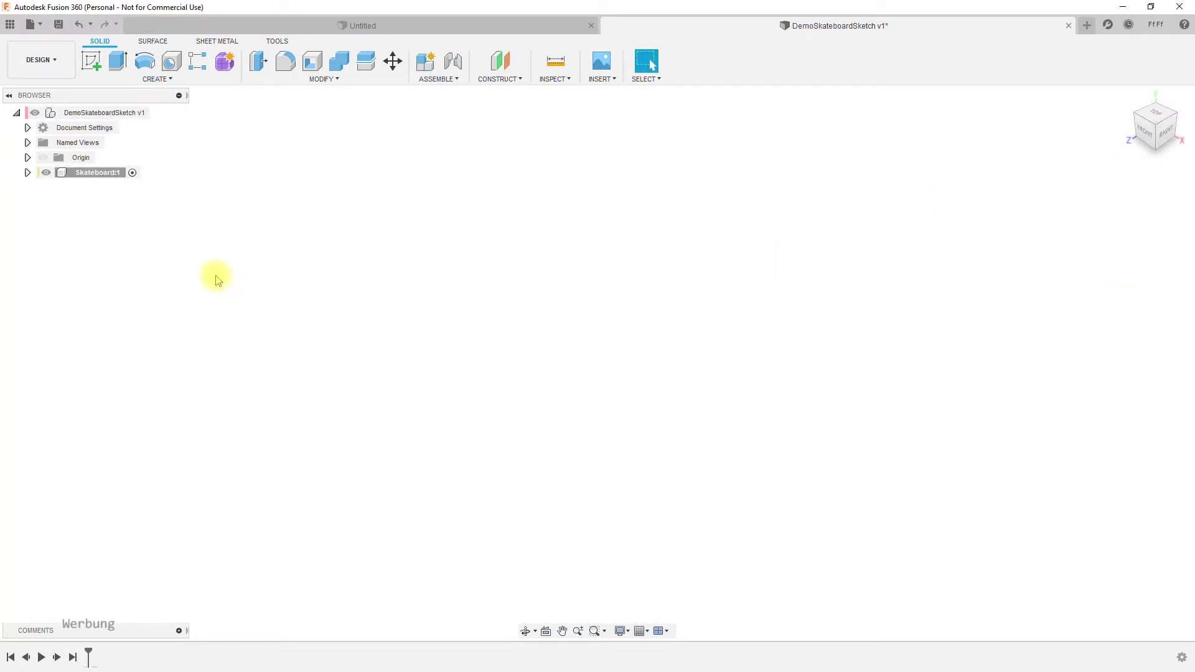
{"action": "double_click", "coordinate": [84, 173]}
{"action": "type", "text": "Longboard"}
{"action": "key", "text": "Return"}
Step: Start a sketch on the horizontal XZ plane inside the Longboard component
{"action": "left_click", "coordinate": [28, 172]}
{"action": "left_click", "coordinate": [158, 79]}
{"action": "left_click", "coordinate": [128, 111]}
{"action": "left_click", "coordinate": [157, 79]}
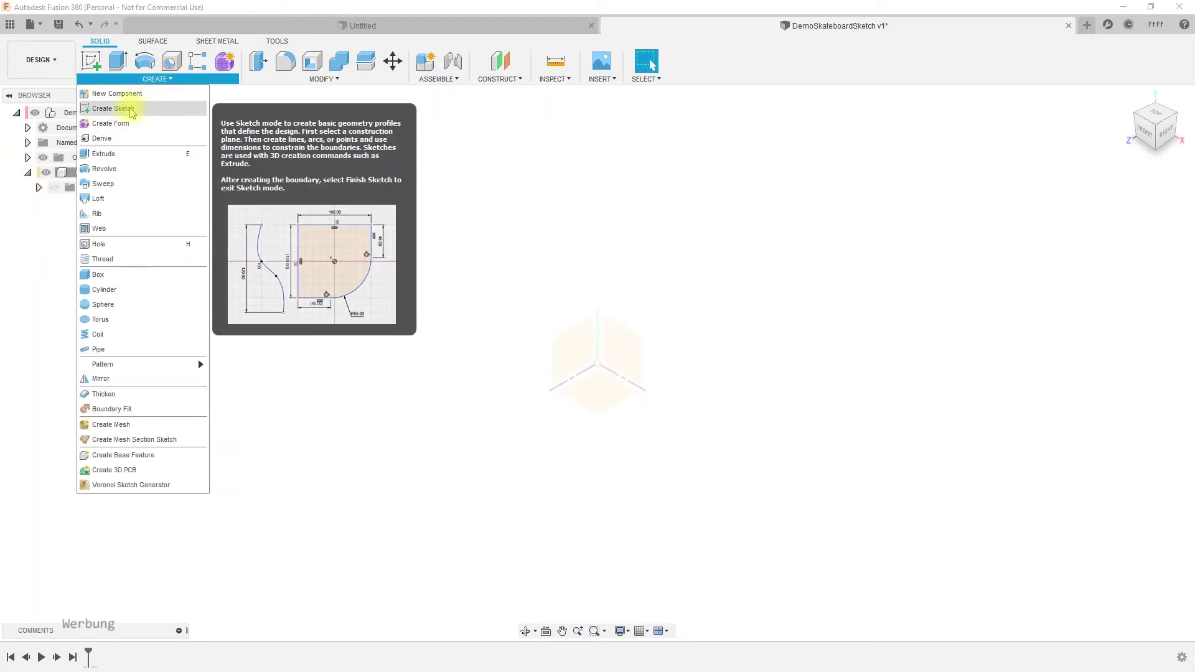
{"action": "left_click", "coordinate": [125, 110]}
{"action": "left_click", "coordinate": [560, 379]}
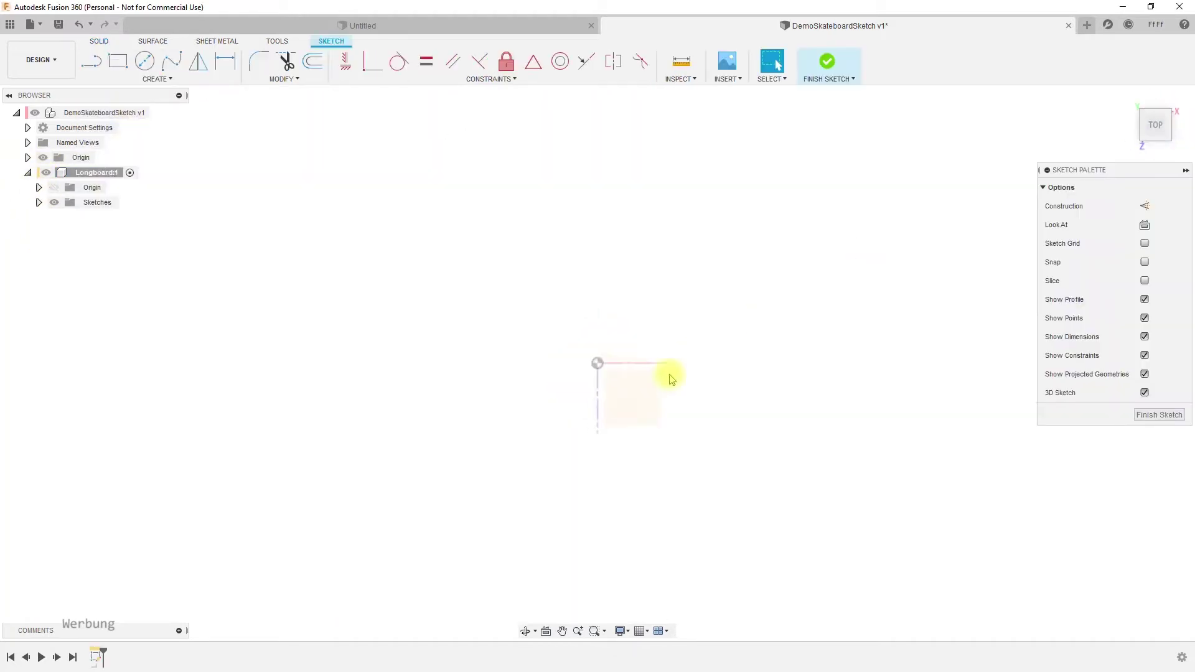
Step: Sketch a two-point rectangle 1150 mm long around the origin and dimension its short side to 220 mm
{"action": "left_click", "coordinate": [115, 67]}
{"action": "left_click", "coordinate": [321, 243]}
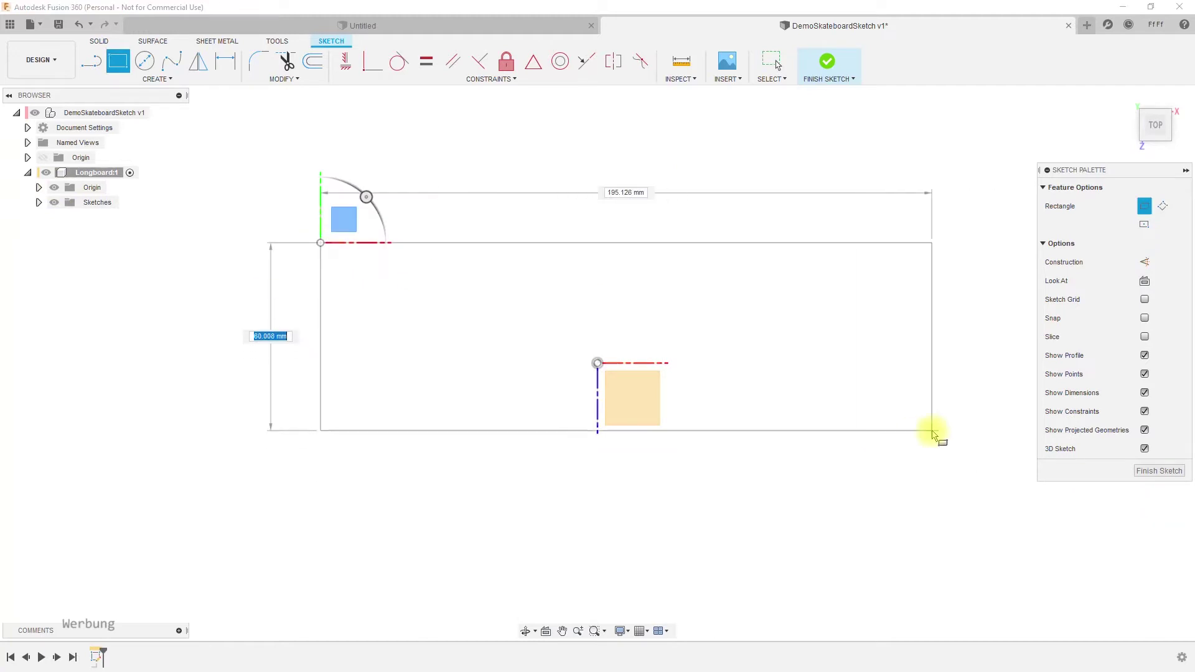
{"action": "type", "text": "1200"}
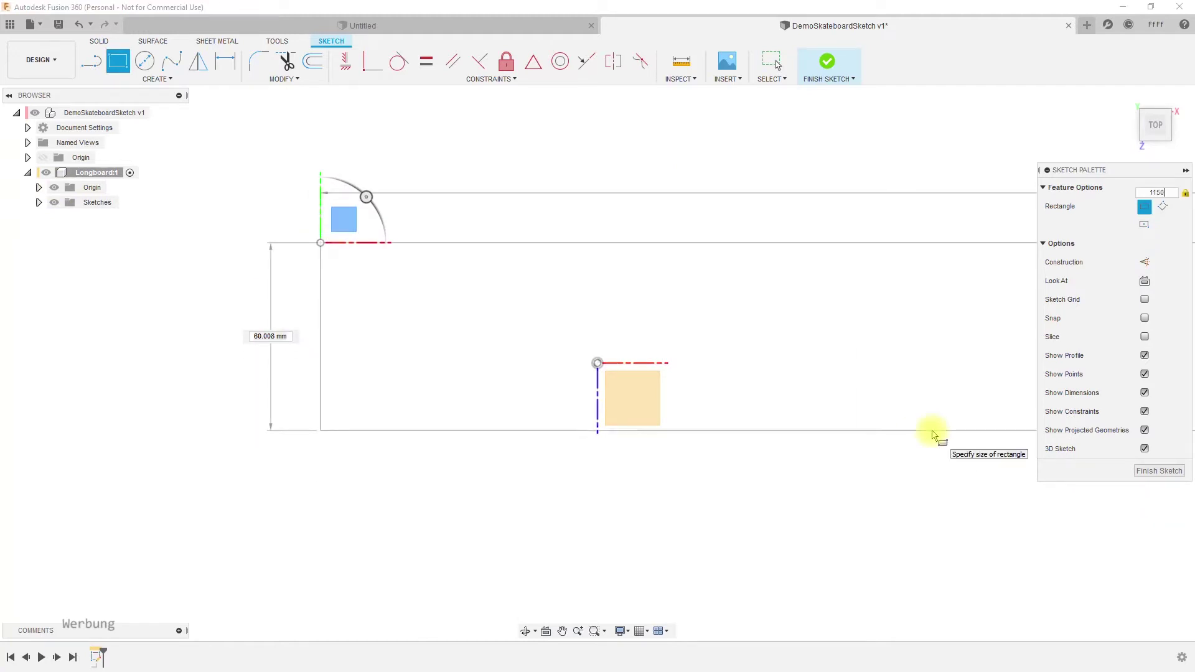
{"action": "left_click", "coordinate": [429, 457]}
{"action": "key", "text": "d"}
{"action": "left_click", "coordinate": [320, 318]}
{"action": "left_click", "coordinate": [274, 309]}
{"action": "type", "text": "220"}
{"action": "key", "text": "Return"}
Step: Convert all four edges of the 1150 by 220 mm rectangle to construction lines
{"action": "scroll", "coordinate": [579, 315], "scroll_direction": "down", "scroll_amount": 5}
{"action": "scroll", "coordinate": [607, 328], "scroll_direction": "up", "scroll_amount": 2}
{"action": "left_click", "coordinate": [179, 278]}
{"action": "left_click", "coordinate": [1145, 206]}
{"action": "left_click", "coordinate": [264, 247]}
{"action": "key", "text": "Escape"}
{"action": "left_click", "coordinate": [267, 248]}
{"action": "left_click", "coordinate": [880, 275], "text": "ctrl"}
{"action": "left_click", "coordinate": [828, 381], "text": "ctrl"}
{"action": "left_click", "coordinate": [1144, 206]}
{"action": "left_click", "coordinate": [336, 499]}
Step: Constrain the rectangle's two short sides to be symmetric about the Z axis
{"action": "left_click", "coordinate": [613, 61]}
{"action": "left_click", "coordinate": [179, 298]}
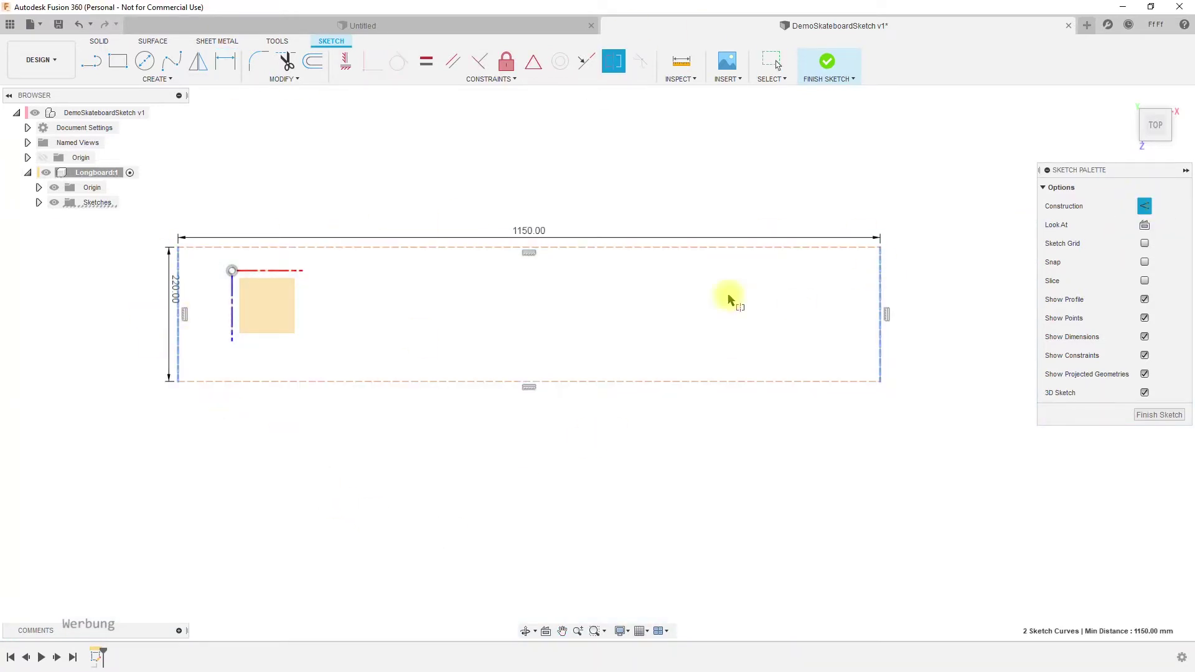
{"action": "left_click", "coordinate": [882, 277]}
{"action": "left_click", "coordinate": [232, 321]}
Step: Try to make the rectangle's two long sides symmetric about the X axis, then undo the attempt
{"action": "left_click", "coordinate": [255, 382]}
{"action": "left_click", "coordinate": [274, 270]}
{"action": "left_click", "coordinate": [288, 248]}
{"action": "key", "text": "Escape"}
{"action": "left_click", "coordinate": [79, 25]}
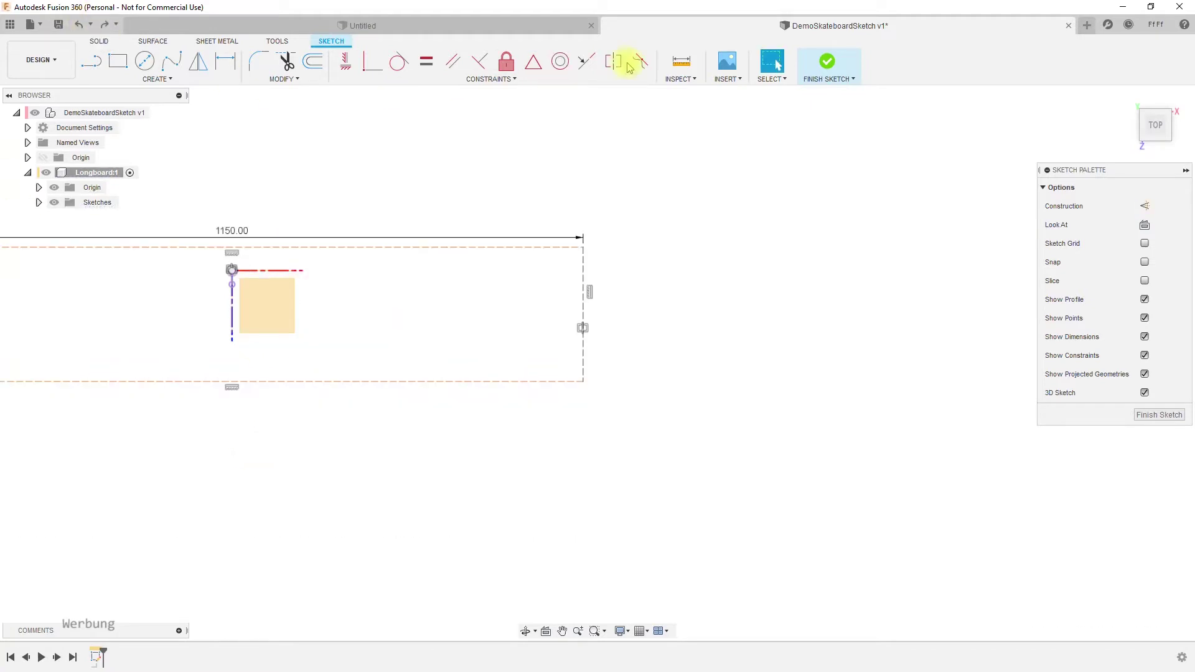
Step: Draw two construction lines through the origin, joining the midpoints of the rectangle's opposite edges lengthwise and crosswise
{"action": "key", "text": "l"}
{"action": "left_click", "coordinate": [1144, 205]}
{"action": "left_click", "coordinate": [171, 321]}
{"action": "left_click", "coordinate": [872, 322]}
{"action": "left_click", "coordinate": [521, 261]}
{"action": "key", "text": "Escape"}
{"action": "left_click", "coordinate": [79, 24]}
{"action": "key", "text": "l"}
{"action": "left_click", "coordinate": [529, 262]}
{"action": "left_click", "coordinate": [529, 396]}
{"action": "key", "text": "Escape"}
{"action": "left_click_drag", "start_coordinate": [528, 245], "coordinate": [592, 232]}
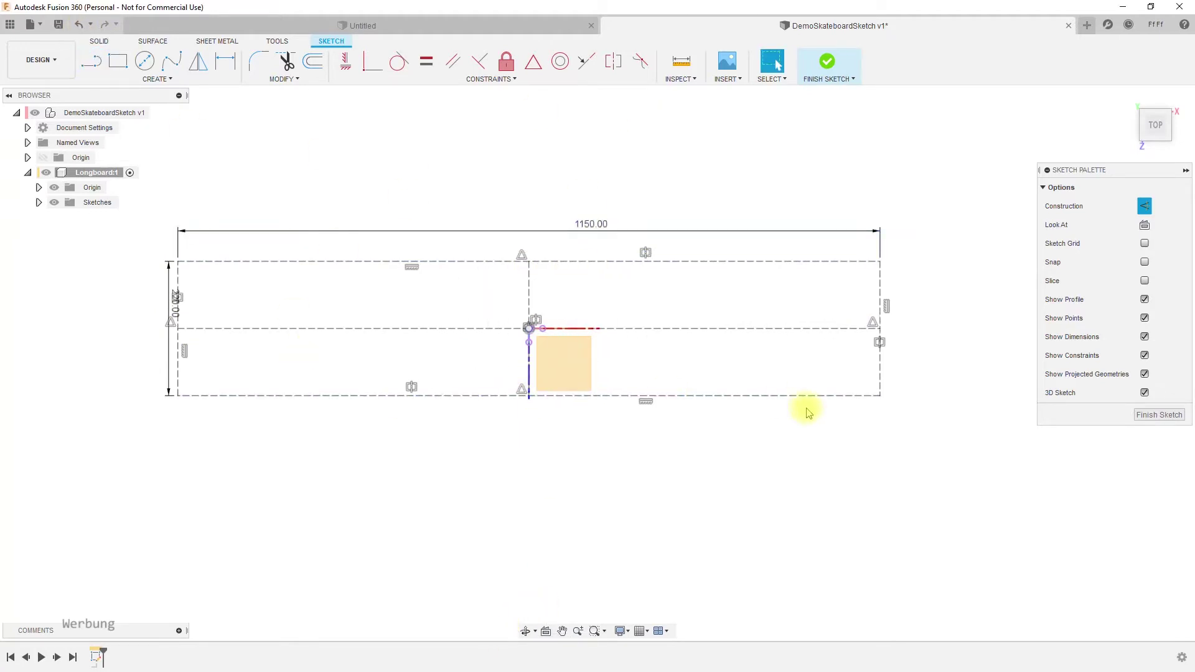
Step: Draw a fit point spline from the nose-side edge's midpoint through the upper long edge to the tail-side edge above the centre line
{"action": "left_click", "coordinate": [172, 61]}
{"action": "left_click", "coordinate": [178, 328]}
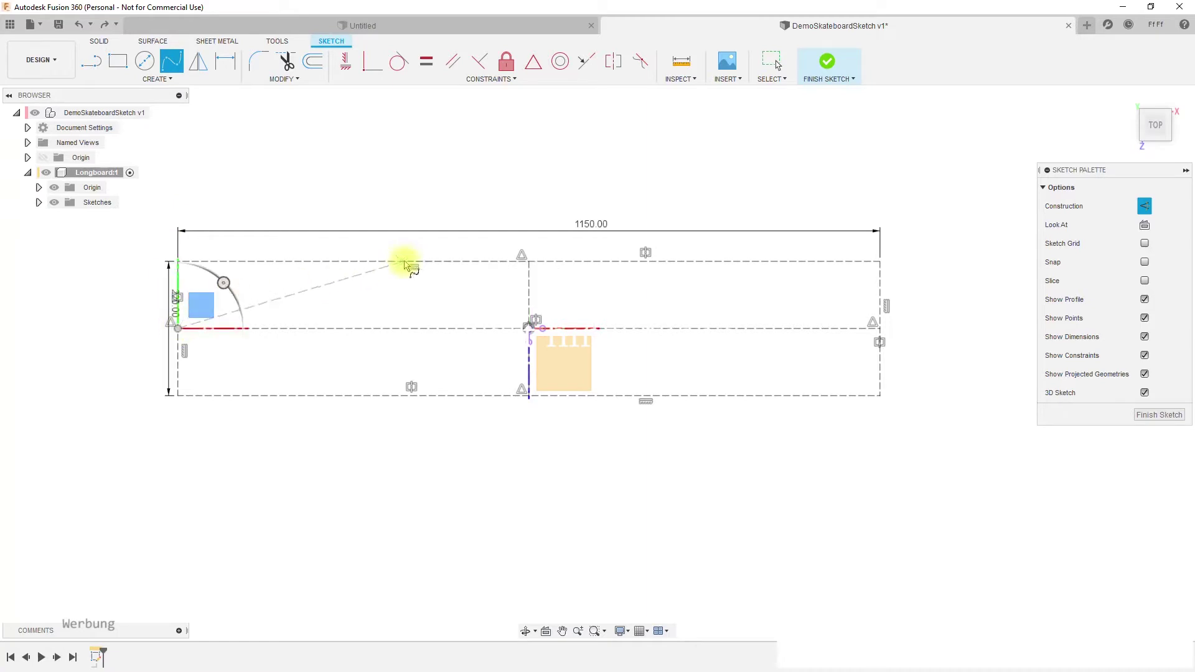
{"action": "left_click", "coordinate": [400, 261]}
{"action": "left_click", "coordinate": [880, 286]}
{"action": "key", "text": "Escape"}
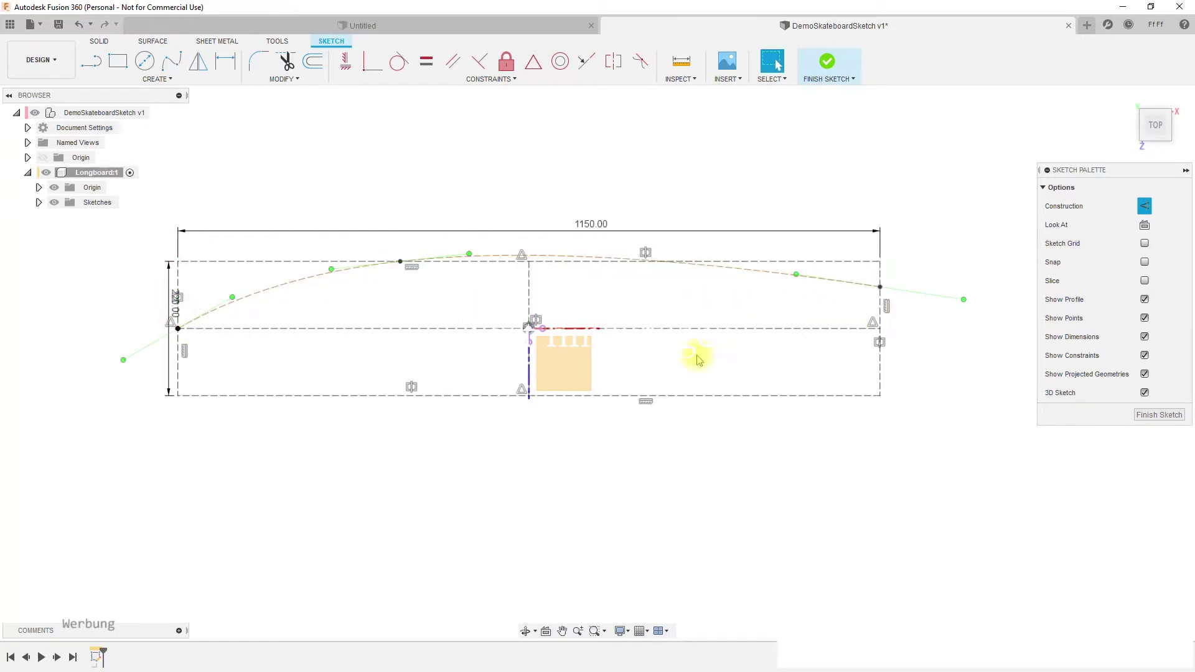
Step: Change the side spline to a regular curve and mirror it about the lengthwise centre line
{"action": "left_click", "coordinate": [253, 306]}
{"action": "left_click", "coordinate": [157, 79]}
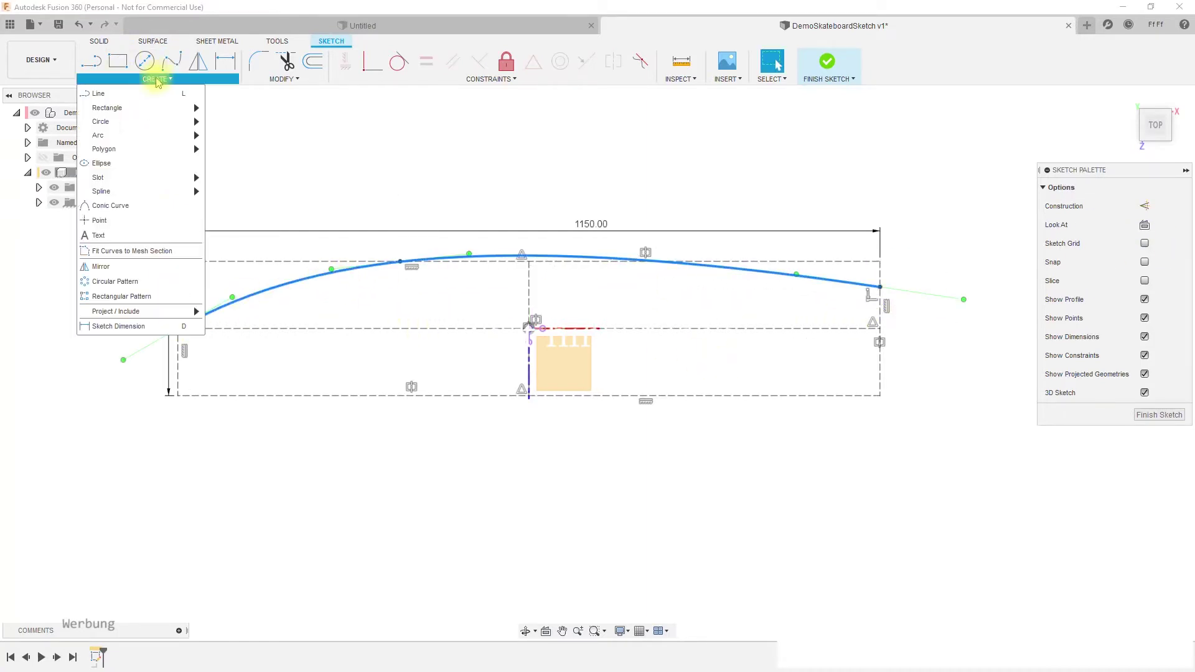
{"action": "left_click", "coordinate": [155, 269]}
{"action": "left_click", "coordinate": [570, 328]}
{"action": "left_click", "coordinate": [952, 229]}
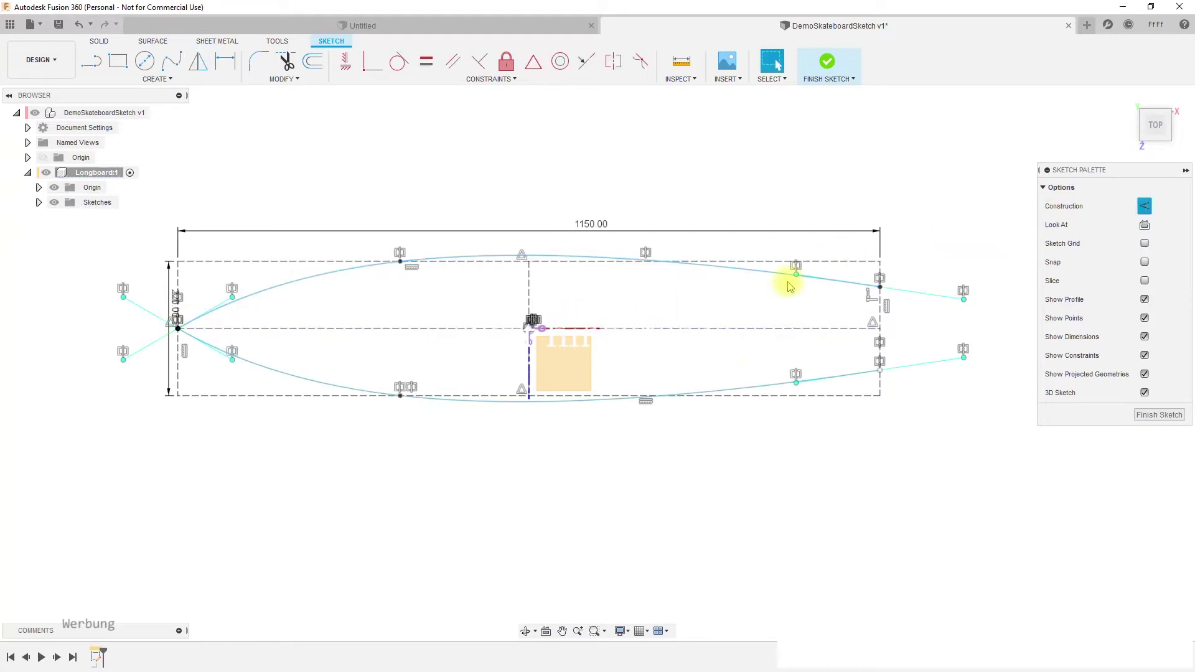
Step: Close the tail with a regular spline between the two side curves' ends, bending its handle inward to form a concave notch
{"action": "left_click", "coordinate": [172, 60]}
{"action": "left_click", "coordinate": [879, 287]}
{"action": "left_click", "coordinate": [879, 370]}
{"action": "key", "text": "Escape"}
{"action": "left_click_drag", "start_coordinate": [879, 366], "coordinate": [853, 360]}
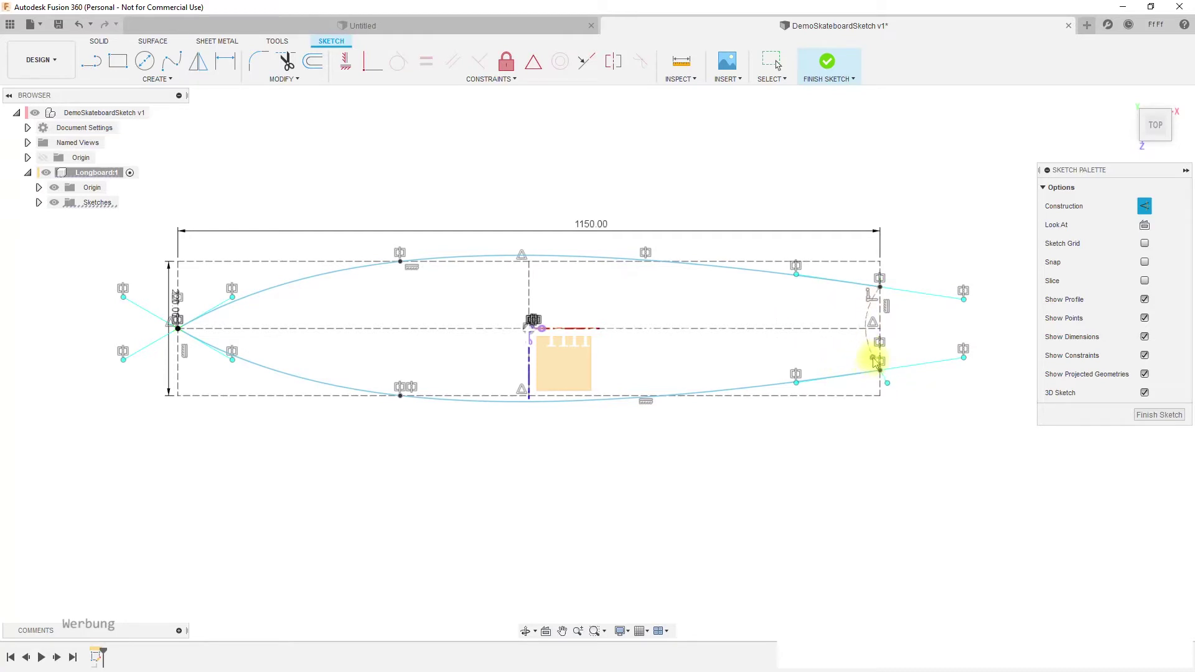
{"action": "left_click", "coordinate": [873, 336]}
{"action": "left_click", "coordinate": [1145, 206]}
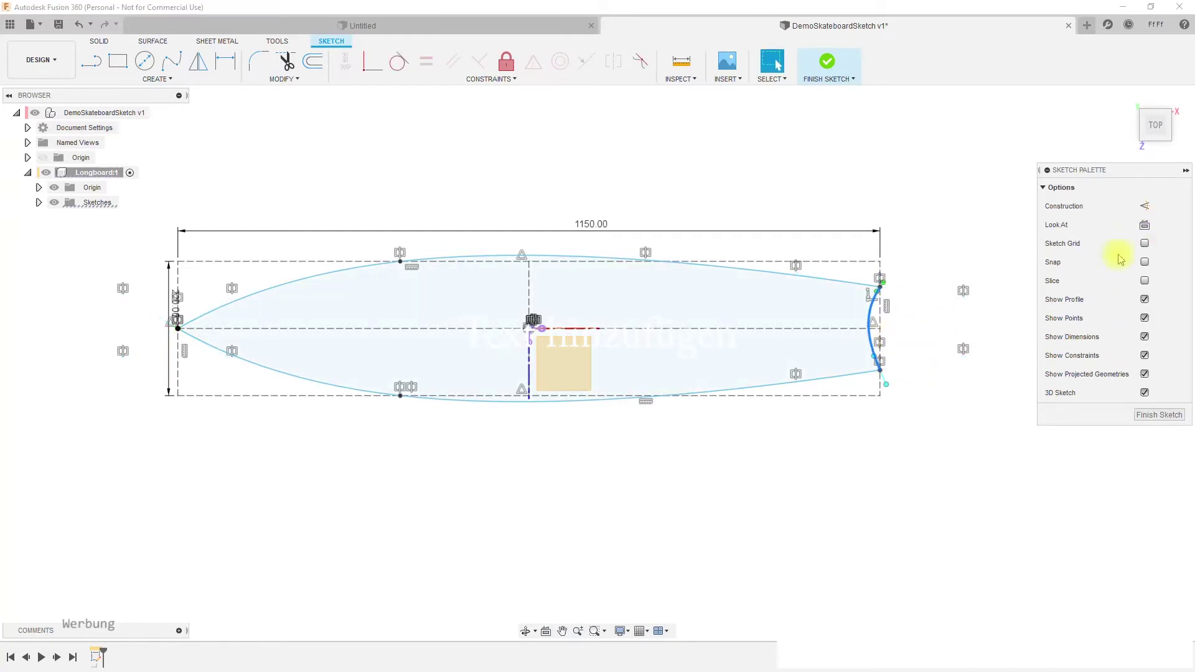
Step: Try to apply a Horizontal/Vertical constraint to the tail spline's end handle
{"action": "left_click", "coordinate": [877, 291]}
{"action": "left_click", "coordinate": [348, 61]}
{"action": "left_click", "coordinate": [79, 25]}
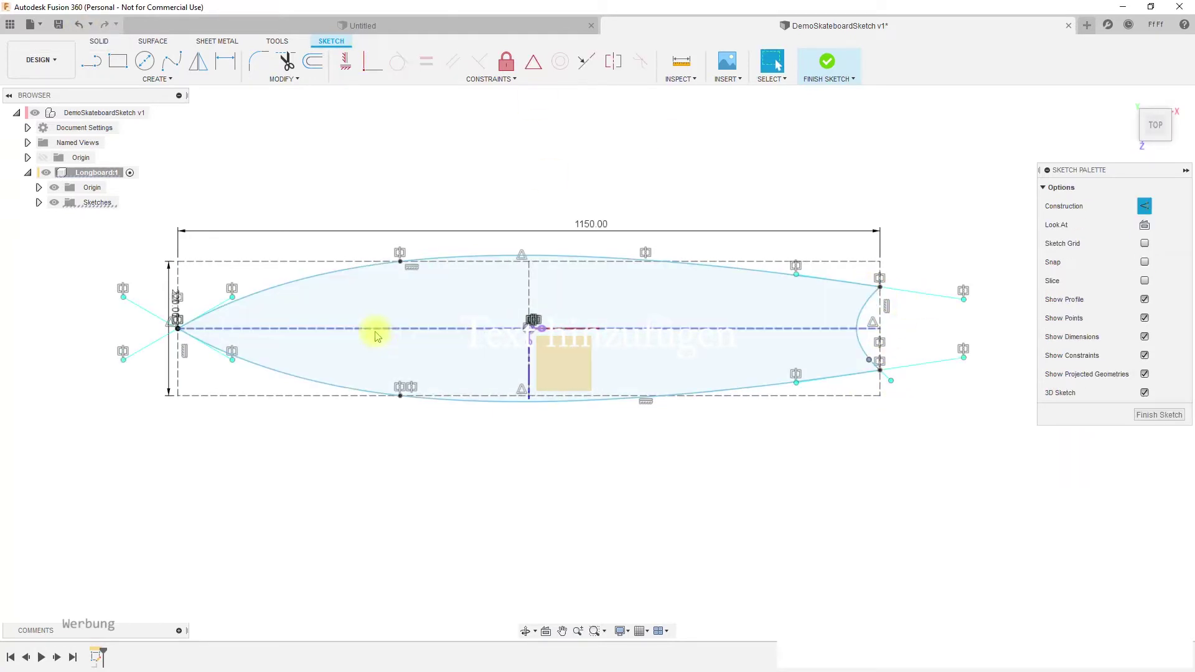
Step: Draw a construction rectangle 63.5 mm by 41.28 mm near the nose, centred on the lengthwise centre line
{"action": "left_click", "coordinate": [277, 353]}
{"action": "key", "text": "r"}
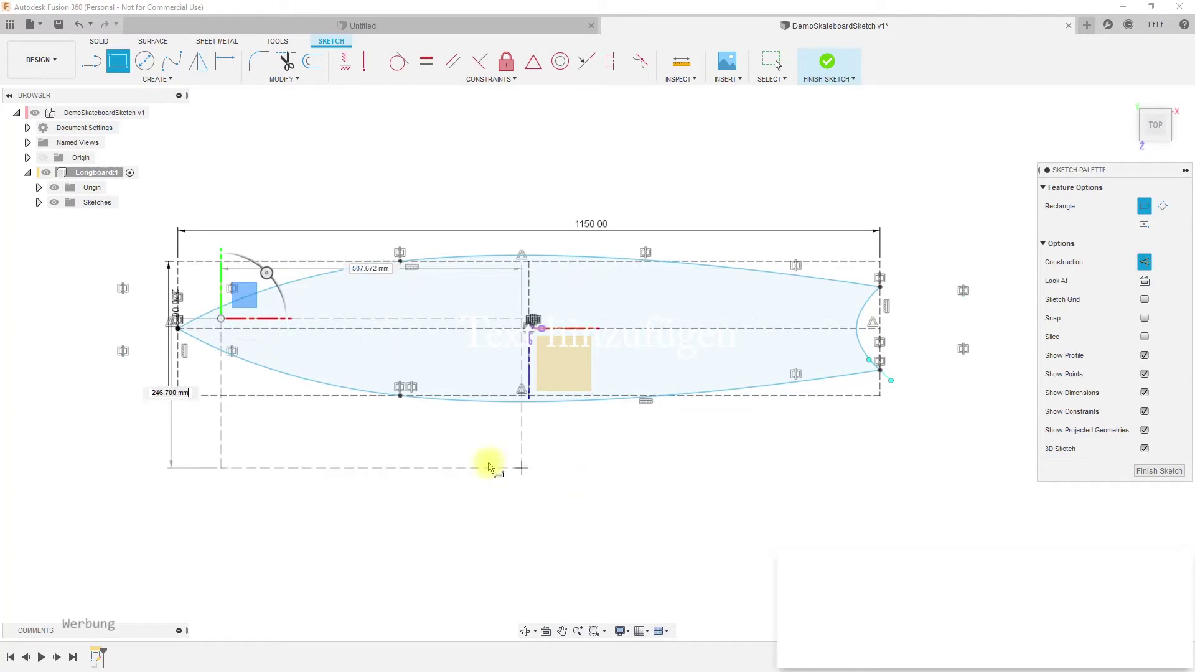
{"action": "left_click", "coordinate": [246, 310]}
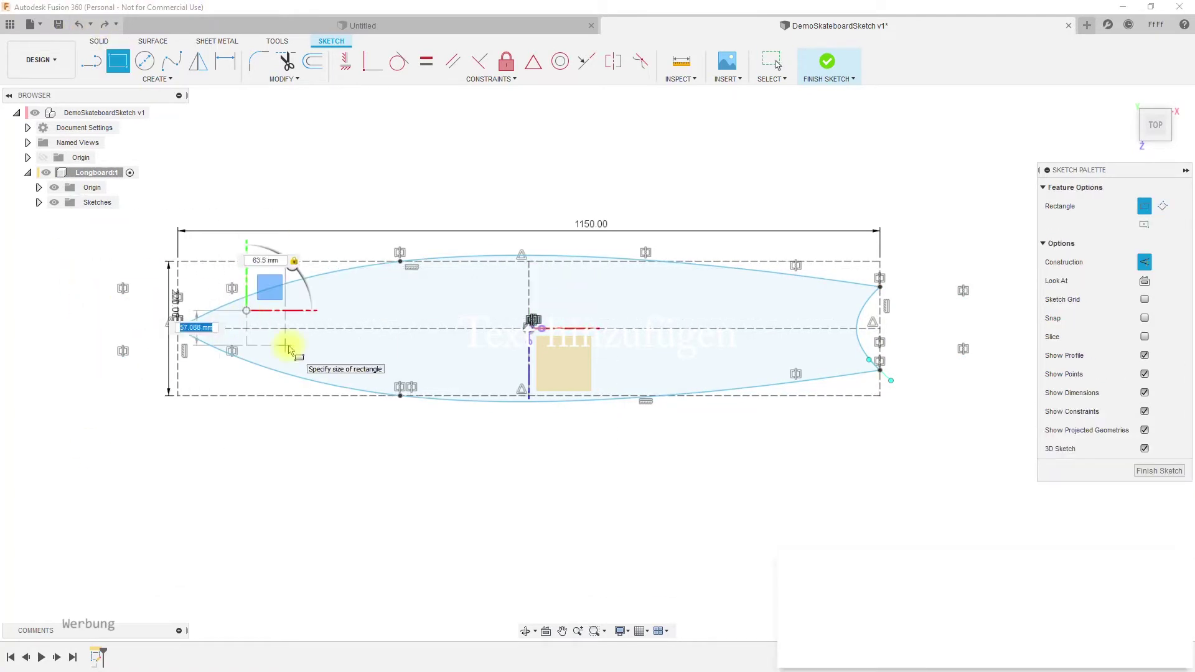
{"action": "type", "text": "41.28"}
{"action": "key", "text": "Return"}
Step: Dimension the small rectangle's distance from the nose tip to 105 mm
{"action": "key", "text": "d"}
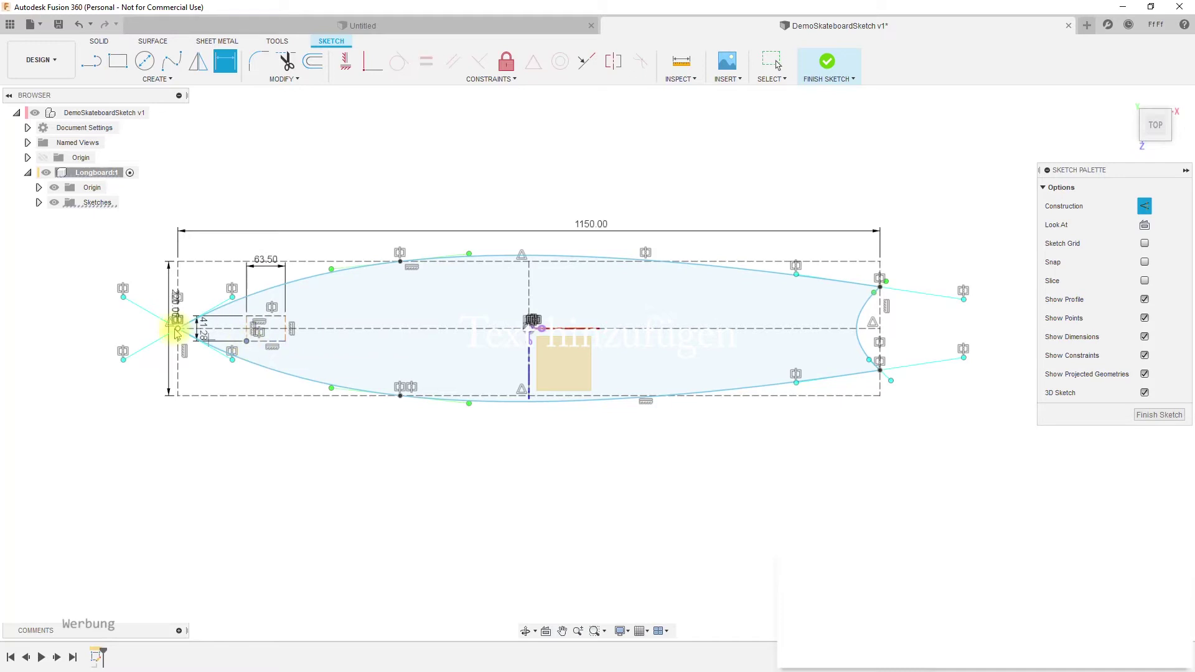
{"action": "scroll", "coordinate": [181, 330], "scroll_direction": "up", "scroll_amount": 5}
{"action": "left_click", "coordinate": [84, 327]}
{"action": "left_click", "coordinate": [250, 358]}
{"action": "left_click", "coordinate": [190, 430]}
{"action": "type", "text": "105"}
{"action": "key", "text": "Return"}
{"action": "scroll", "coordinate": [495, 321], "scroll_direction": "down", "scroll_amount": 4}
{"action": "left_click", "coordinate": [405, 338]}
{"action": "left_click", "coordinate": [416, 333]}
{"action": "left_click", "coordinate": [427, 341]}
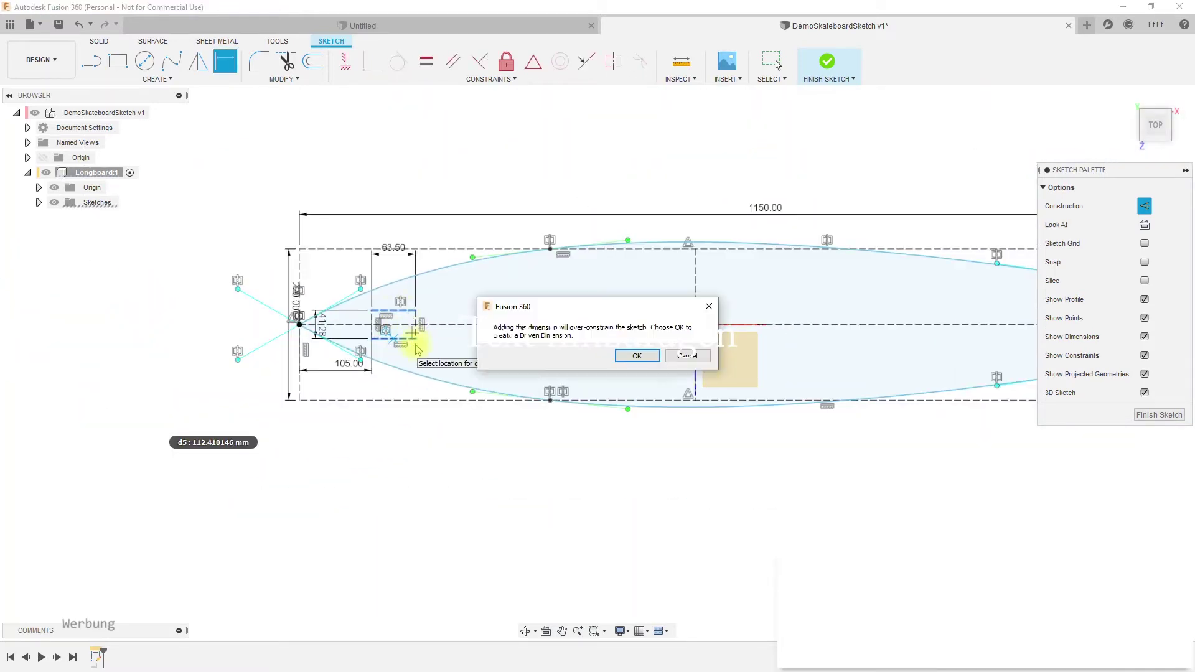
{"action": "left_click", "coordinate": [686, 355]}
Step: Mirror the small nose rectangle about the crosswise centre line to the tail and finish the sketch
{"action": "scroll", "coordinate": [393, 367], "scroll_direction": "up", "scroll_amount": 5}
{"action": "left_click", "coordinate": [405, 295]}
{"action": "left_click", "coordinate": [450, 278]}
{"action": "key", "text": "Escape"}
{"action": "double_click", "coordinate": [451, 240]}
{"action": "left_click", "coordinate": [157, 79]}
{"action": "left_click", "coordinate": [125, 267]}
{"action": "scroll", "coordinate": [106, 370], "scroll_direction": "down", "scroll_amount": 5}
{"action": "left_click", "coordinate": [951, 206]}
{"action": "left_click", "coordinate": [541, 288]}
{"action": "left_click", "coordinate": [1153, 416]}
Step: Try to create holes 5 mm in diameter and 200 mm deep at the eight corners of the two small rectangles
{"action": "key", "text": "h"}
{"action": "left_click", "coordinate": [205, 311]}
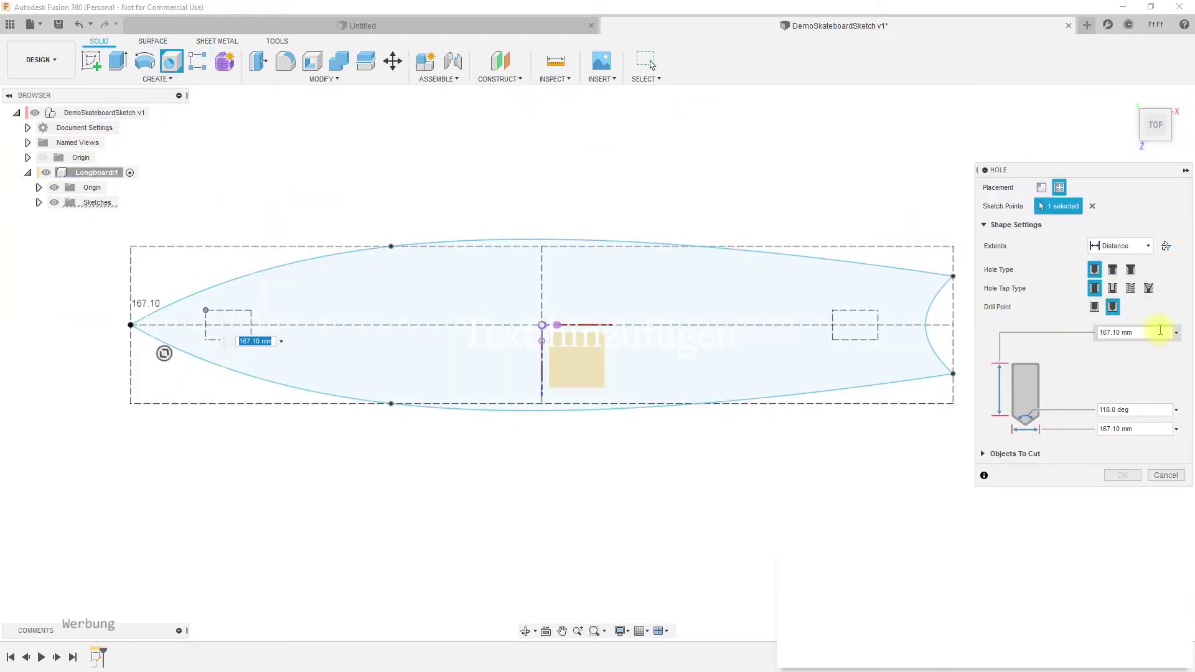
{"action": "type", "text": "5"}
{"action": "left_click", "coordinate": [251, 311]}
{"action": "left_click", "coordinate": [206, 339]}
{"action": "left_click", "coordinate": [251, 340]}
{"action": "left_click", "coordinate": [832, 311]}
{"action": "left_click", "coordinate": [832, 340]}
{"action": "left_click", "coordinate": [878, 340]}
{"action": "left_click_drag", "start_coordinate": [1119, 410], "coordinate": [973, 412]}
{"action": "type", "text": "1"}
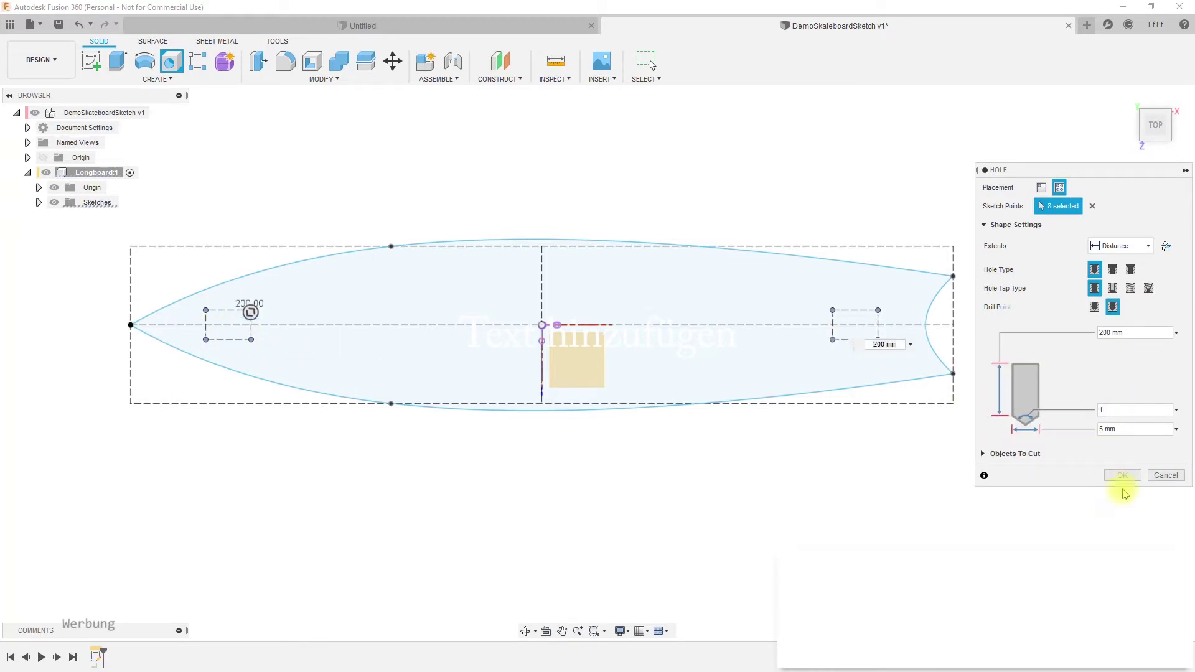
{"action": "left_click", "coordinate": [1166, 475]}
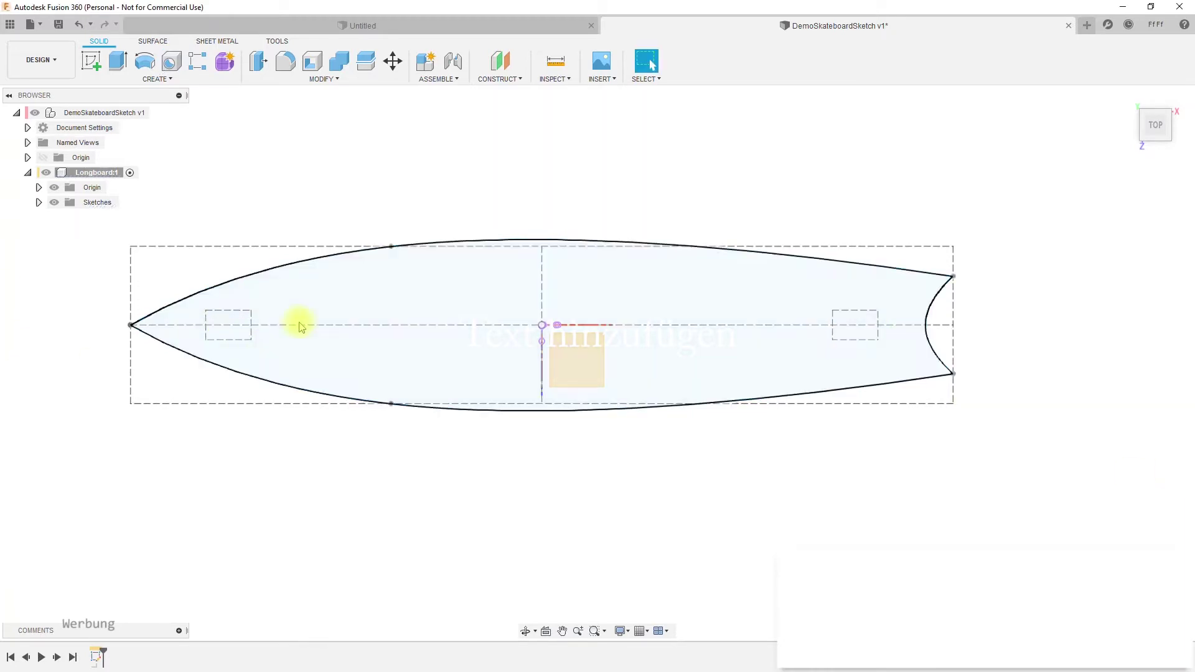
Step: Extrude the board outline into a solid body and make the outline sketch visible over it
{"action": "right_click", "coordinate": [300, 362]}
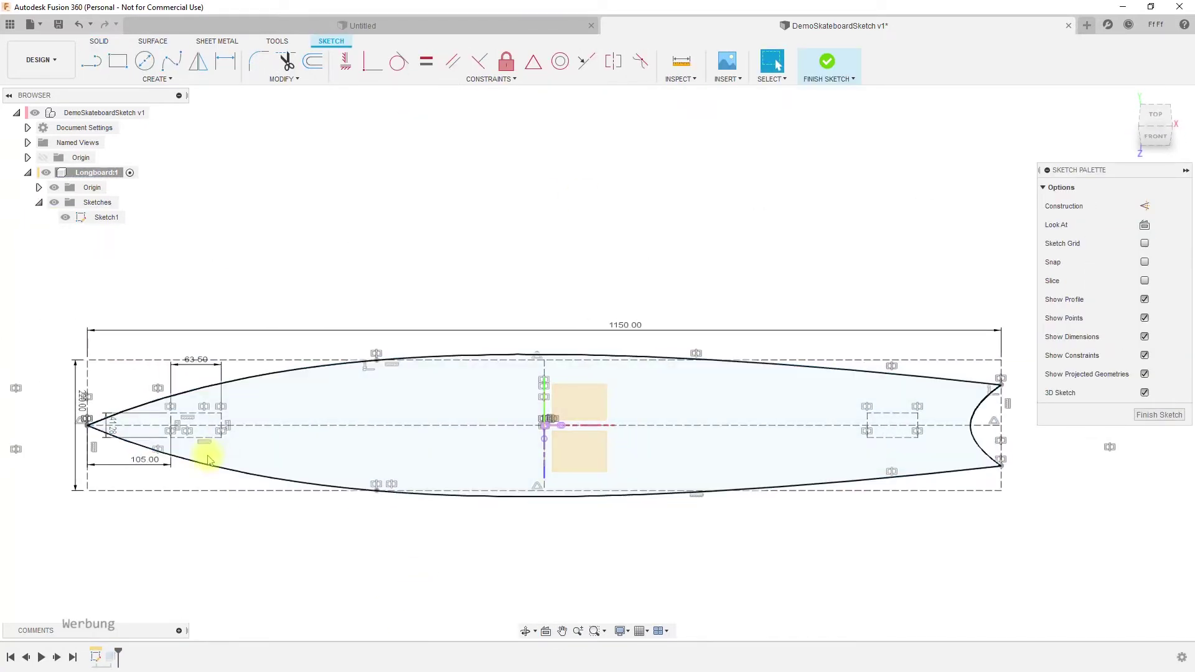
{"action": "middle_click_drag", "start_coordinate": [198, 460], "coordinate": [311, 546], "text": "shift"}
{"action": "left_click", "coordinate": [1159, 416]}
{"action": "left_click", "coordinate": [66, 232]}
{"action": "middle_click_drag", "start_coordinate": [187, 336], "coordinate": [168, 368], "text": "shift"}
{"action": "right_click", "coordinate": [171, 371]}
{"action": "left_click", "coordinate": [225, 397]}
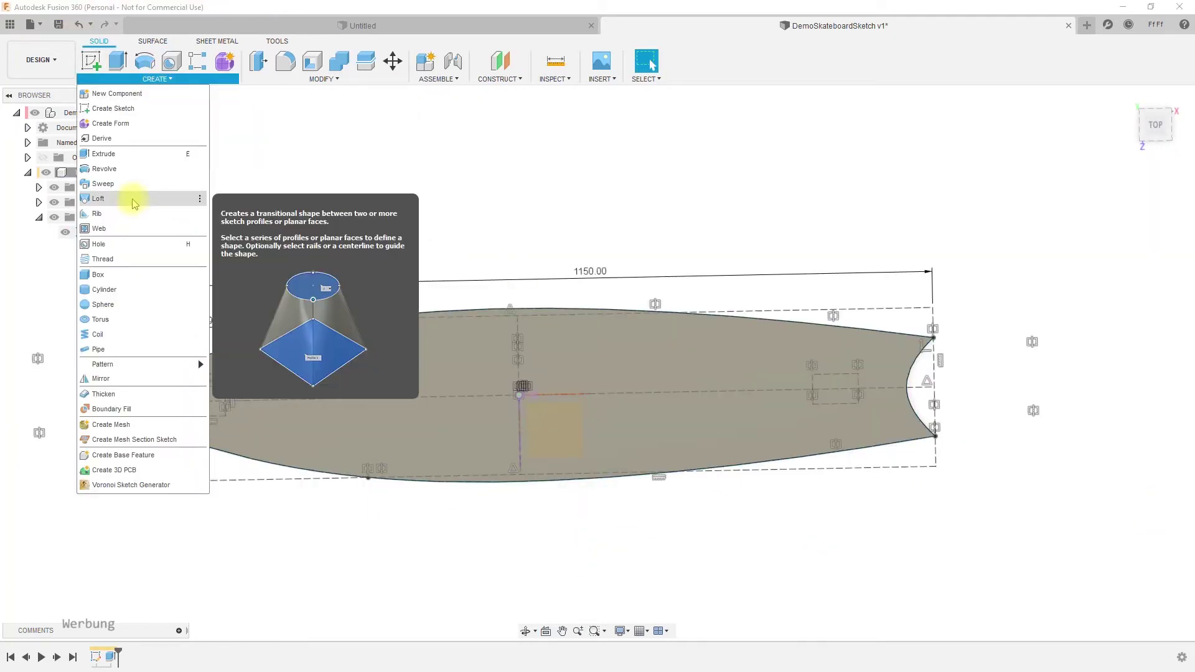
Step: Create a new sketch on the board and project the corner points of the two small rectangles into it
{"action": "left_click", "coordinate": [134, 108]}
{"action": "left_click", "coordinate": [554, 430]}
{"action": "left_click", "coordinate": [1146, 393]}
{"action": "key", "text": "p"}
{"action": "left_click", "coordinate": [224, 386]}
{"action": "left_click", "coordinate": [225, 416]}
{"action": "left_click", "coordinate": [858, 404]}
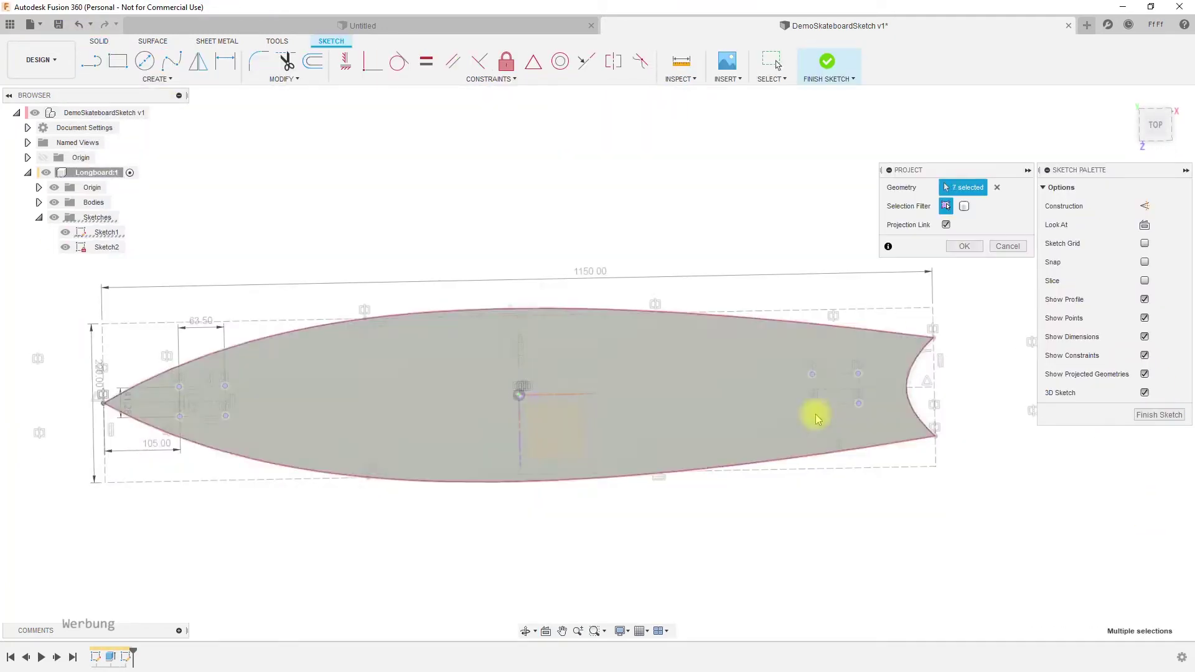
{"action": "key", "text": "Return"}
Step: Create holes 5 mm in diameter and 20 mm deep at the eight projected corner points
{"action": "left_click", "coordinate": [812, 374]}
{"action": "key", "text": "h"}
{"action": "key", "text": "Tab"}
{"action": "type", "text": "5"}
{"action": "left_click", "coordinate": [858, 374]}
{"action": "left_click", "coordinate": [858, 404]}
{"action": "left_click", "coordinate": [812, 404]}
{"action": "left_click", "coordinate": [226, 416]}
{"action": "left_click", "coordinate": [180, 417]}
{"action": "left_click", "coordinate": [179, 386]}
{"action": "left_click", "coordinate": [224, 386]}
{"action": "middle_click_drag", "start_coordinate": [858, 454], "coordinate": [667, 357], "text": "shift"}
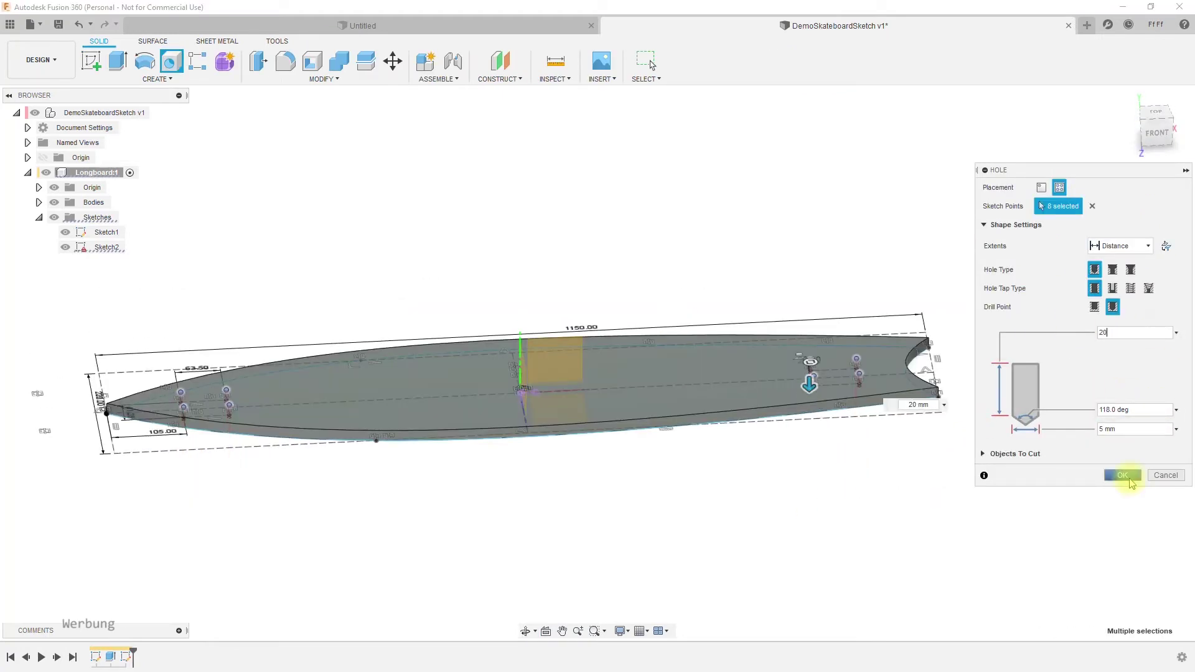
{"action": "left_click", "coordinate": [1123, 475]}
Step: Rename the two existing sketches Layout and Holes, and create a third sketch on the board's top face named Pages
{"action": "right_click", "coordinate": [104, 234]}
{"action": "left_click", "coordinate": [120, 233]}
{"action": "double_click", "coordinate": [107, 247]}
{"action": "left_click", "coordinate": [165, 77]}
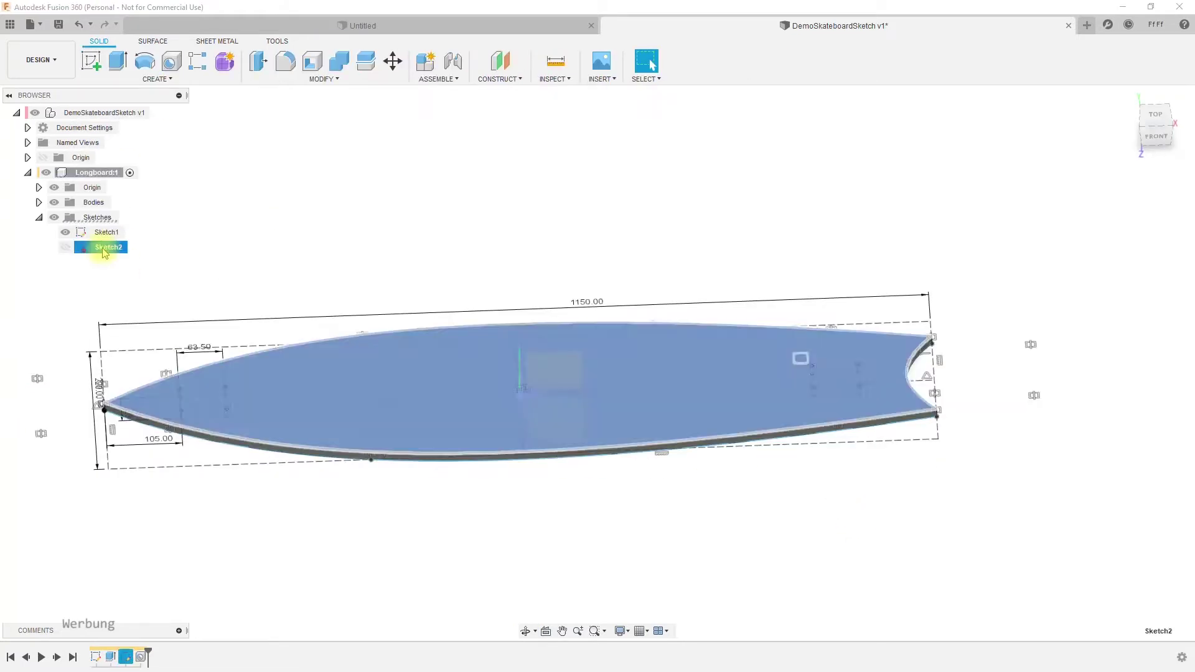
{"action": "left_click", "coordinate": [106, 235]}
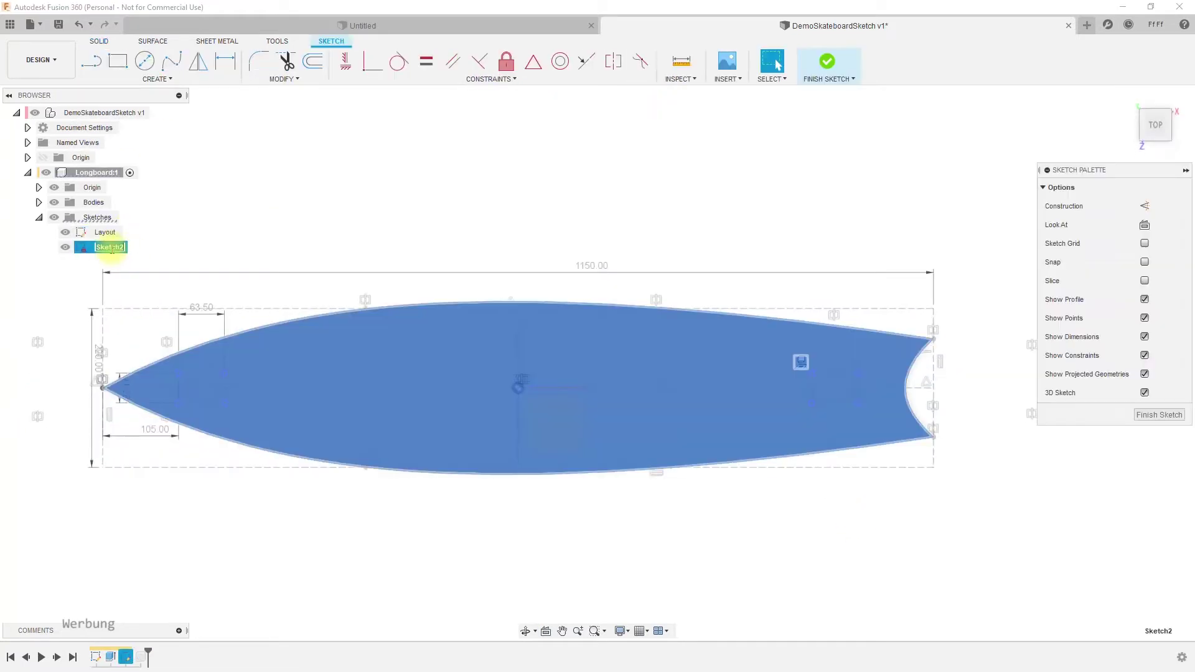
{"action": "left_click", "coordinate": [157, 79]}
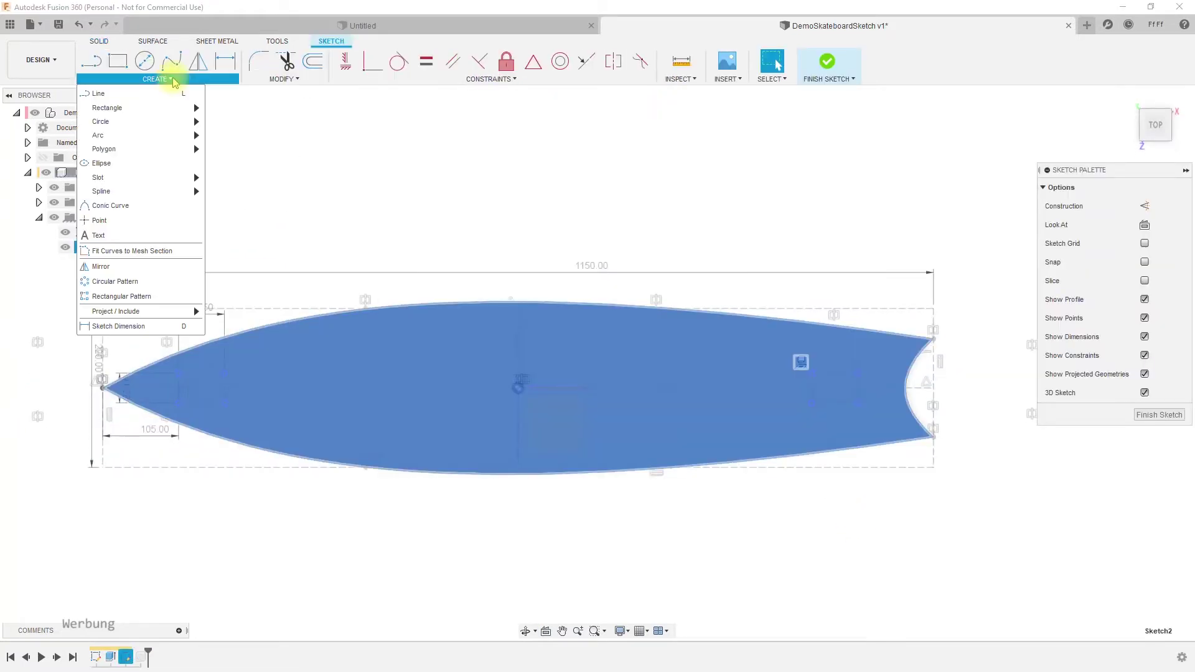
{"action": "left_click", "coordinate": [1143, 415]}
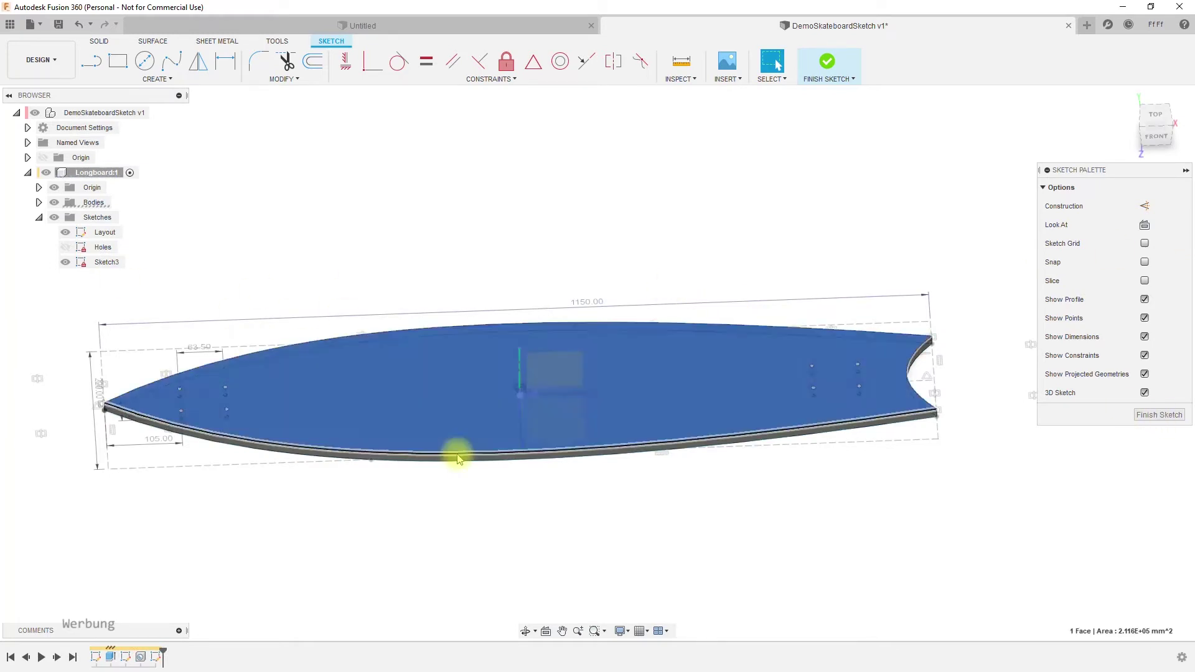
{"action": "type", "text": "Pages"}
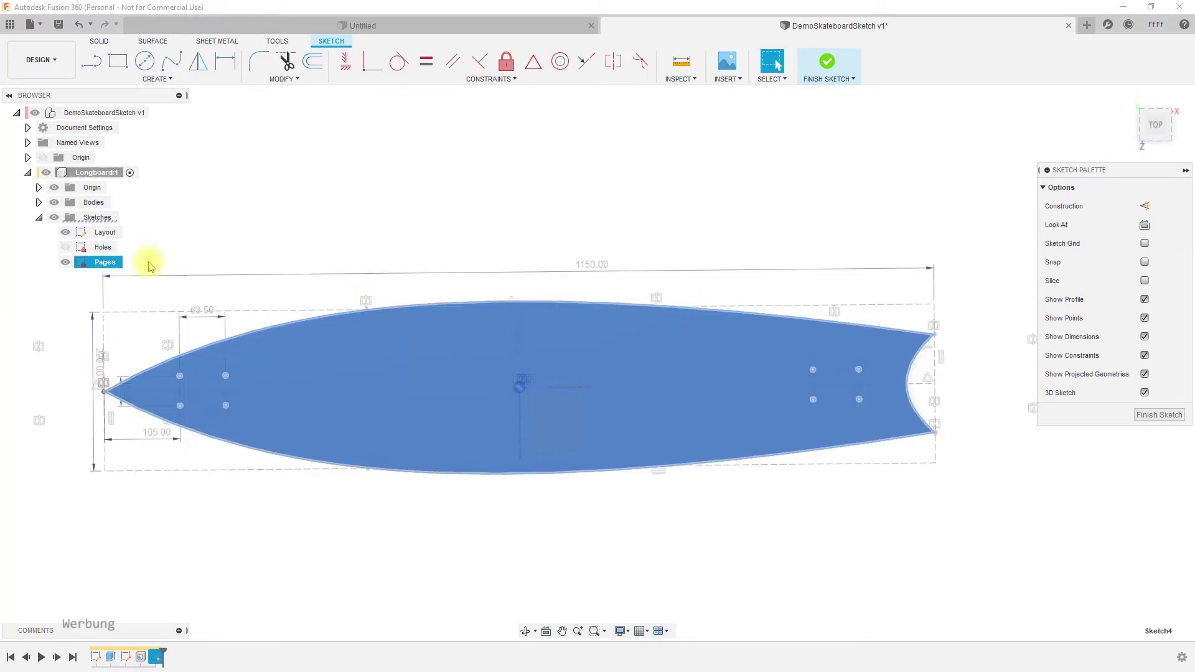
Step: Draw a page rectangle 210 mm wide and 297 mm high around the board's nose end
{"action": "type", "text": "r"}
{"action": "left_click", "coordinate": [94, 295]}
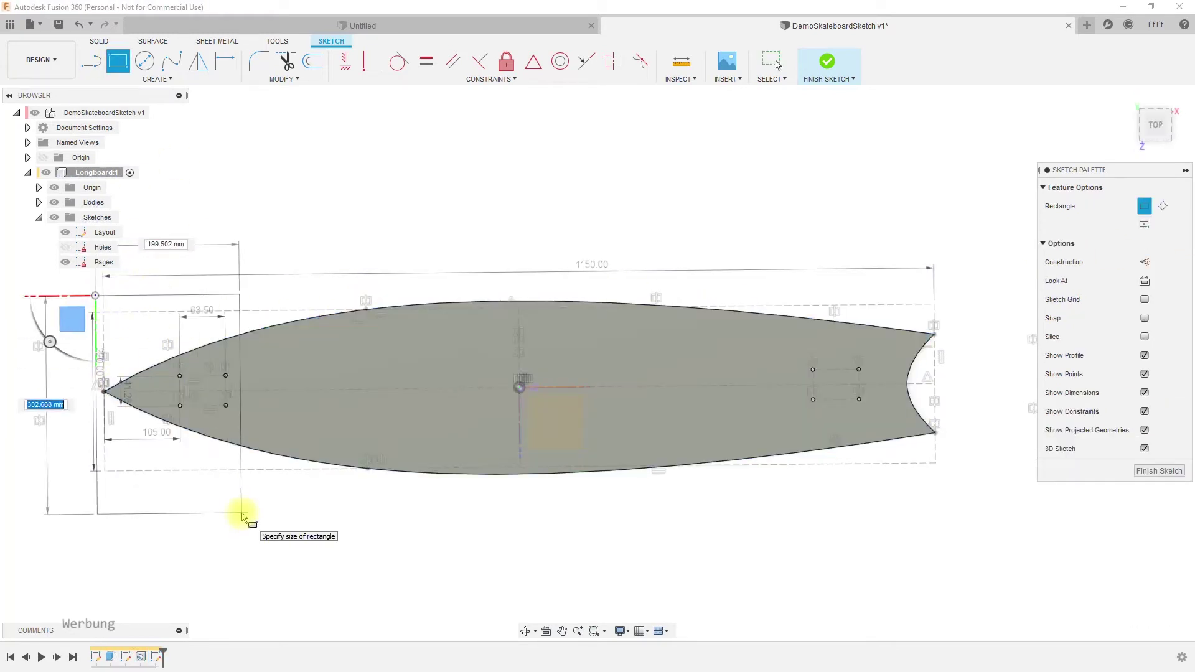
{"action": "type", "text": "210"}
{"action": "key", "text": "Tab"}
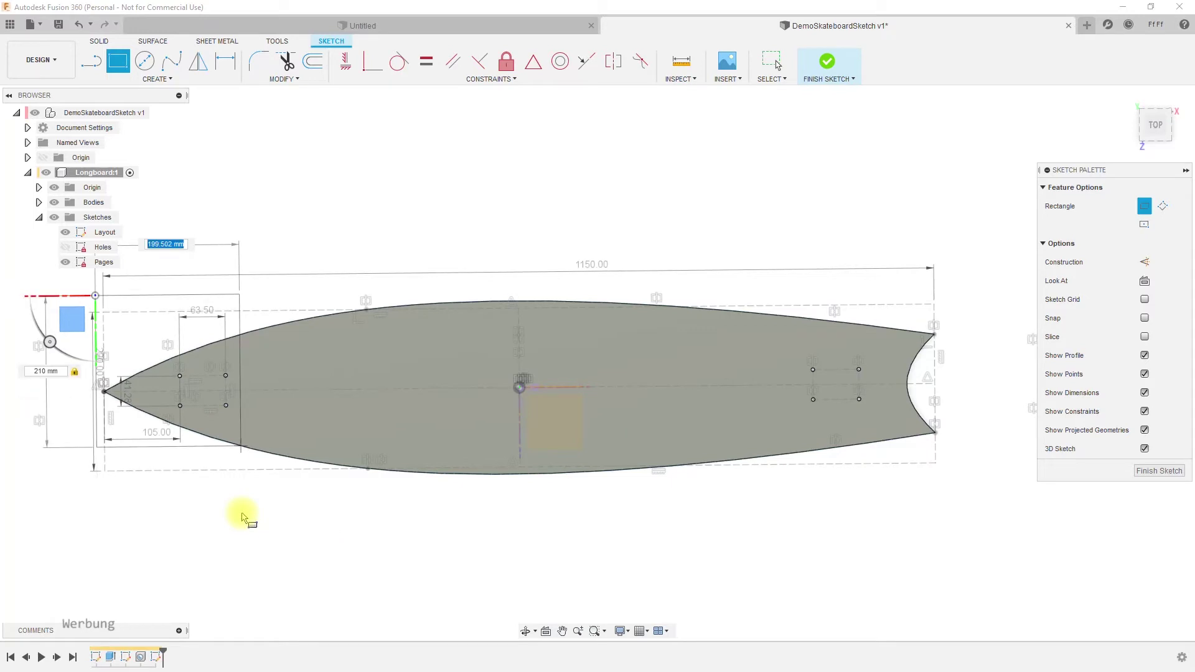
{"action": "type", "text": "297"}
{"action": "key", "text": "BackSpace"}
{"action": "key", "text": "BackSpace"}
{"action": "key", "text": "BackSpace"}
{"action": "type", "text": "210"}
{"action": "key", "text": "Tab"}
{"action": "type", "text": "297"}
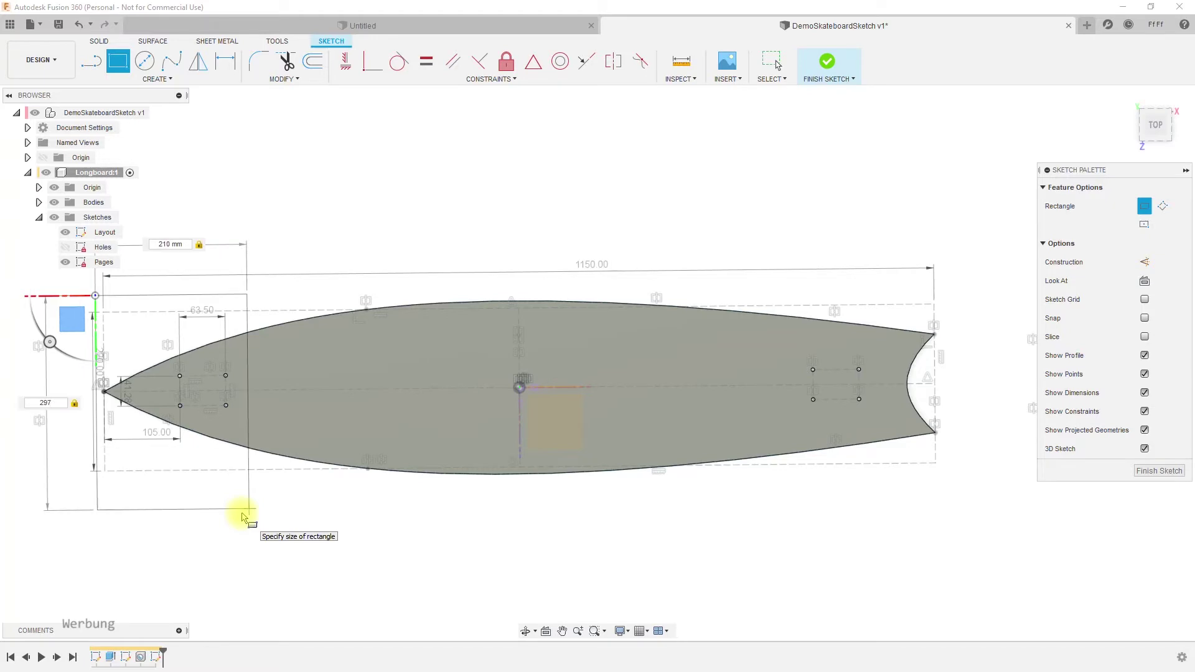
{"action": "key", "text": "Return"}
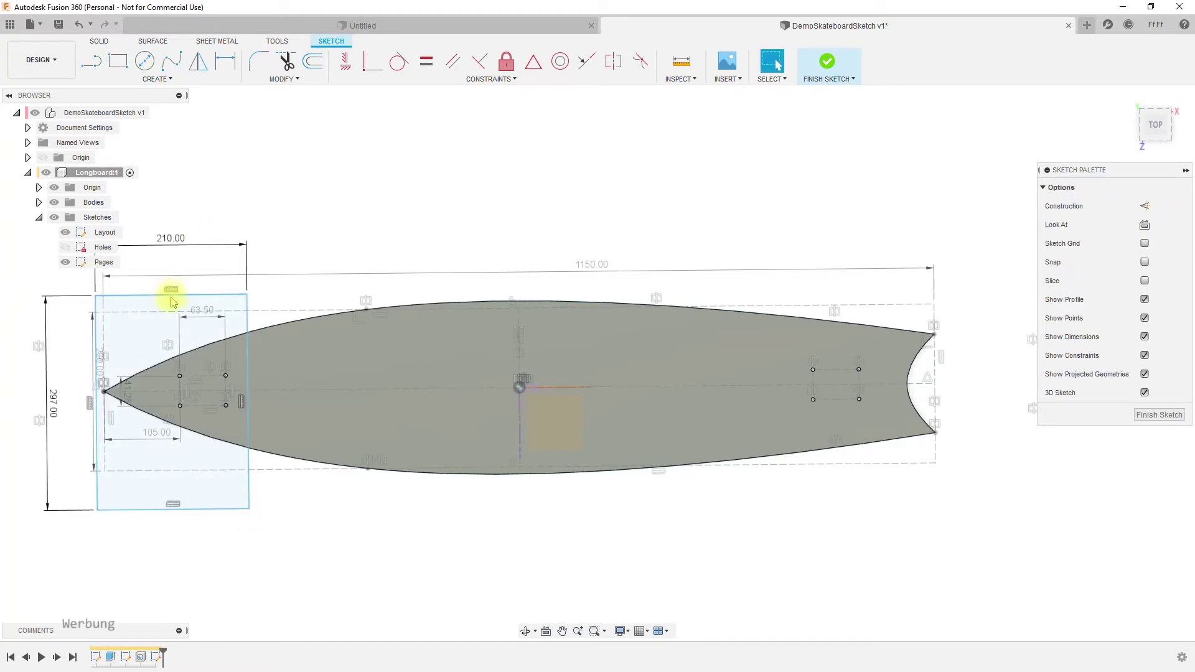
Step: Convert all four edges of the 210 by 297 mm page rectangle to construction lines
{"action": "left_click", "coordinate": [150, 295]}
{"action": "left_click", "coordinate": [96, 348], "text": "ctrl"}
{"action": "left_click", "coordinate": [248, 331], "text": "ctrl"}
{"action": "left_click", "coordinate": [226, 509], "text": "ctrl"}
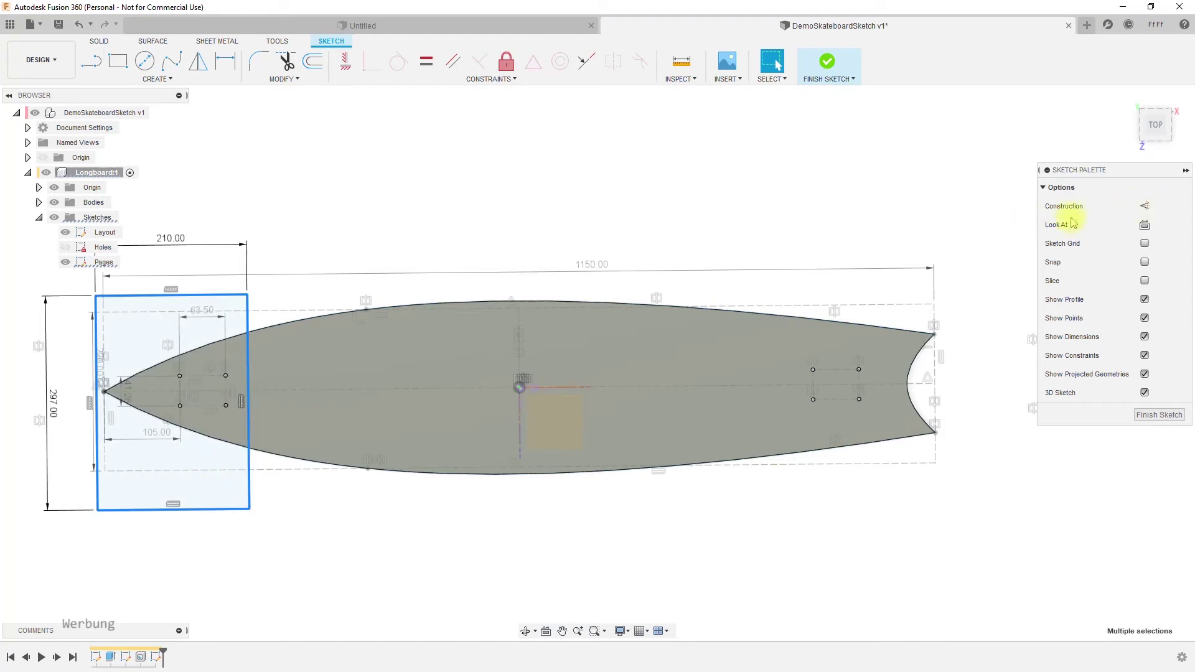
Step: Offset the page rectangle's four edges 10 mm inward
{"action": "left_click", "coordinate": [291, 80]}
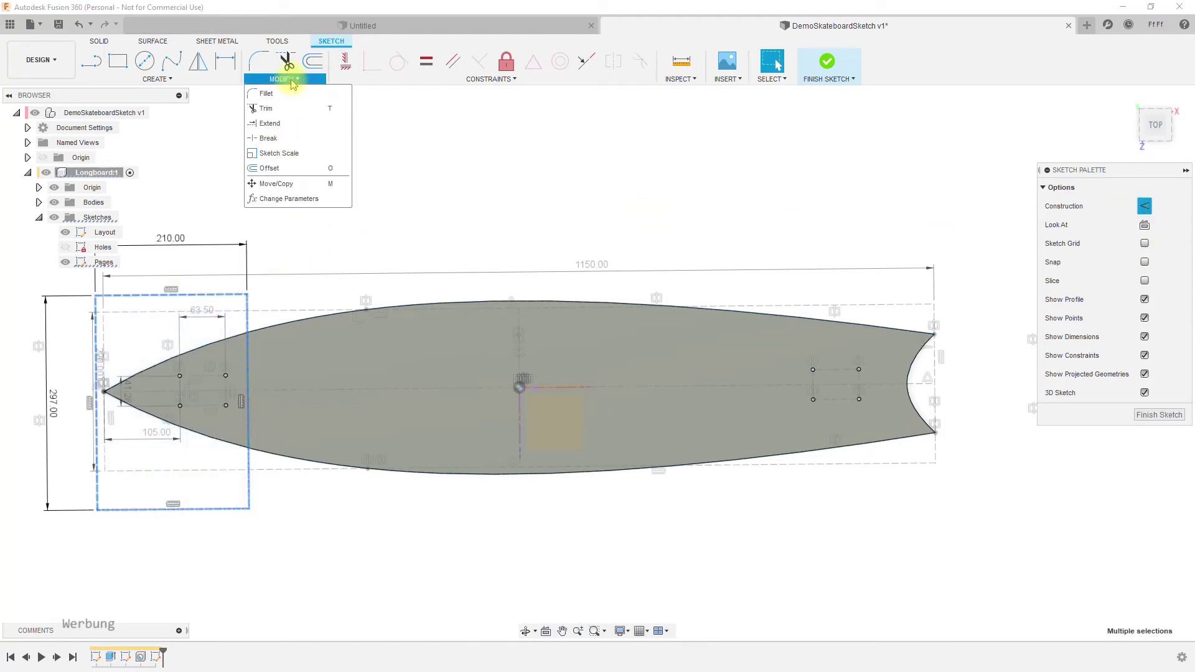
{"action": "left_click", "coordinate": [274, 166]}
{"action": "left_click_drag", "start_coordinate": [219, 507], "coordinate": [219, 491]}
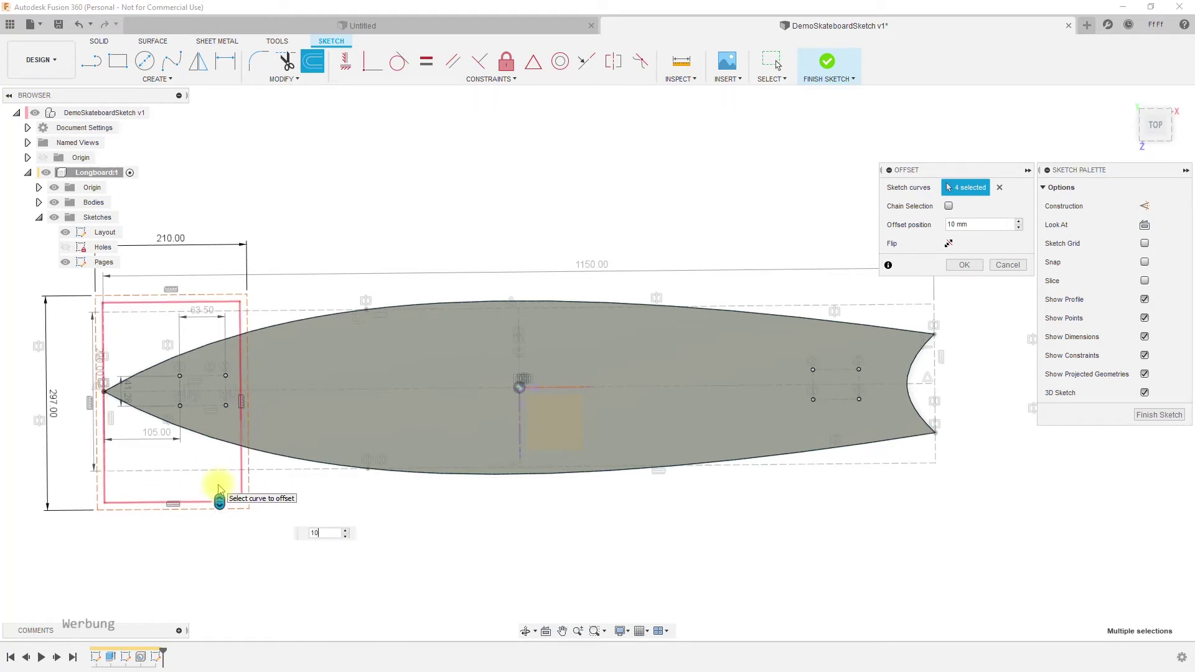
{"action": "key", "text": "Return"}
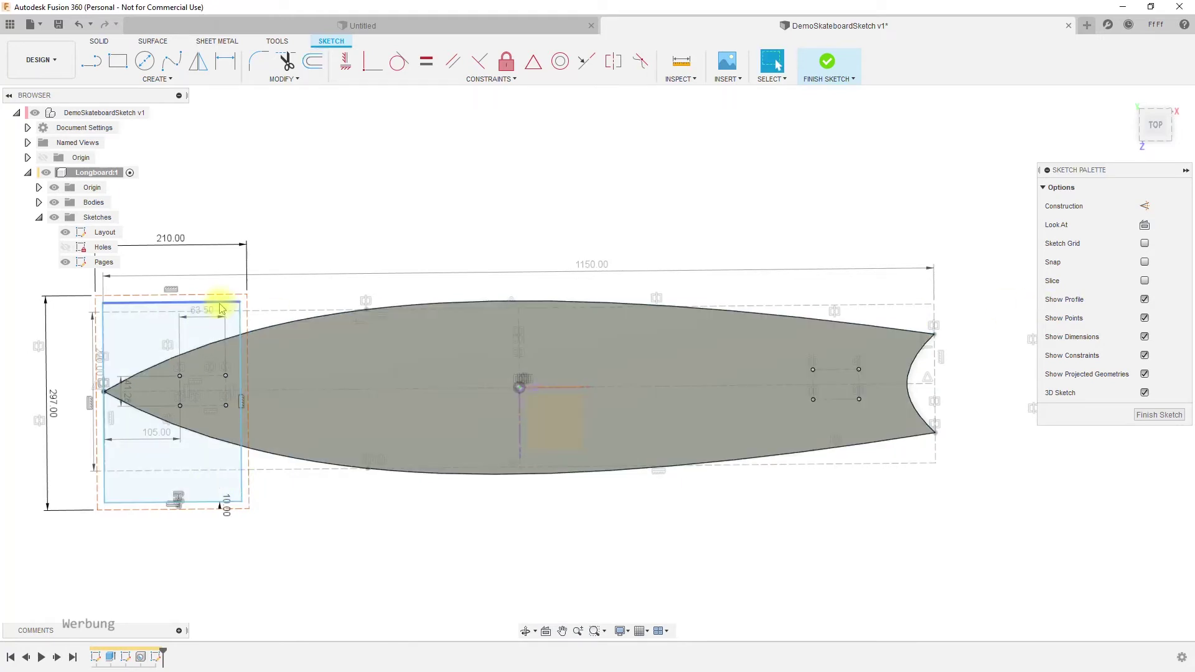
Step: Convert the inner offset rectangle to construction lines, leaving only its tail-side edge as a regular line
{"action": "left_click", "coordinate": [240, 316]}
{"action": "left_click", "coordinate": [219, 302], "text": "ctrl"}
{"action": "left_click", "coordinate": [104, 333], "text": "ctrl"}
{"action": "left_click", "coordinate": [194, 502], "text": "ctrl"}
{"action": "left_click", "coordinate": [1142, 206]}
{"action": "left_click", "coordinate": [240, 315]}
{"action": "left_click", "coordinate": [332, 537]}
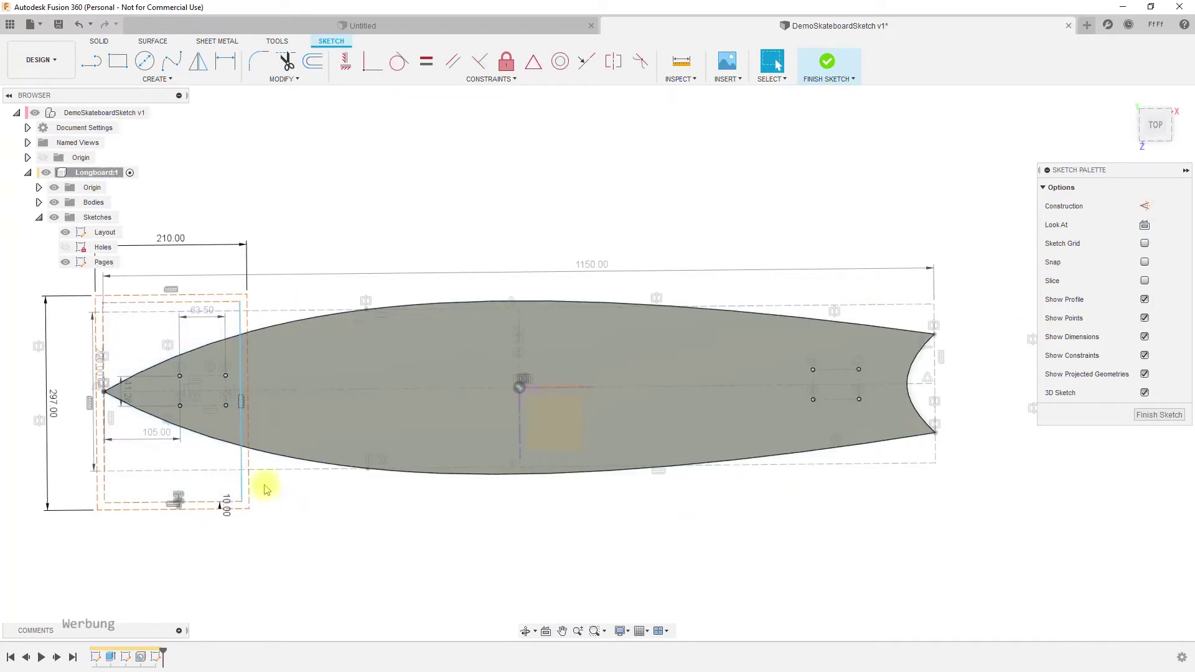
Step: Pattern all eight edges of the outer and inner page rectangles along the board's length with a quantity of 6
{"action": "left_click", "coordinate": [111, 295]}
{"action": "left_click", "coordinate": [97, 320], "text": "ctrl"}
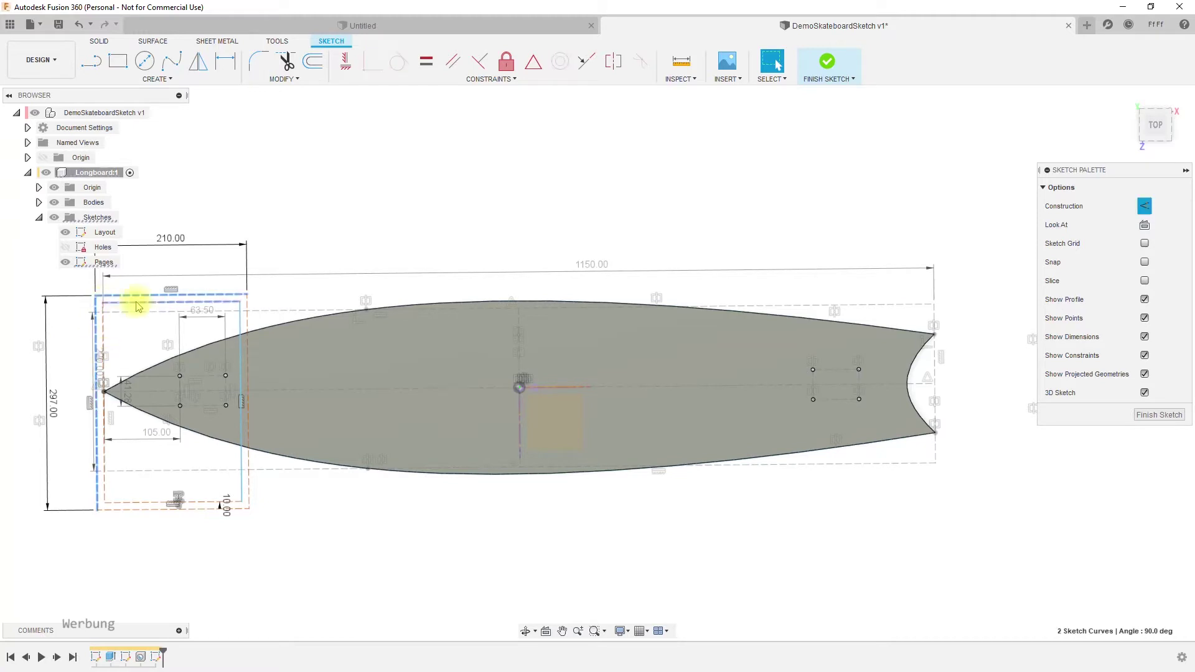
{"action": "left_click", "coordinate": [245, 312], "text": "ctrl"}
{"action": "left_click", "coordinate": [193, 507], "text": "ctrl"}
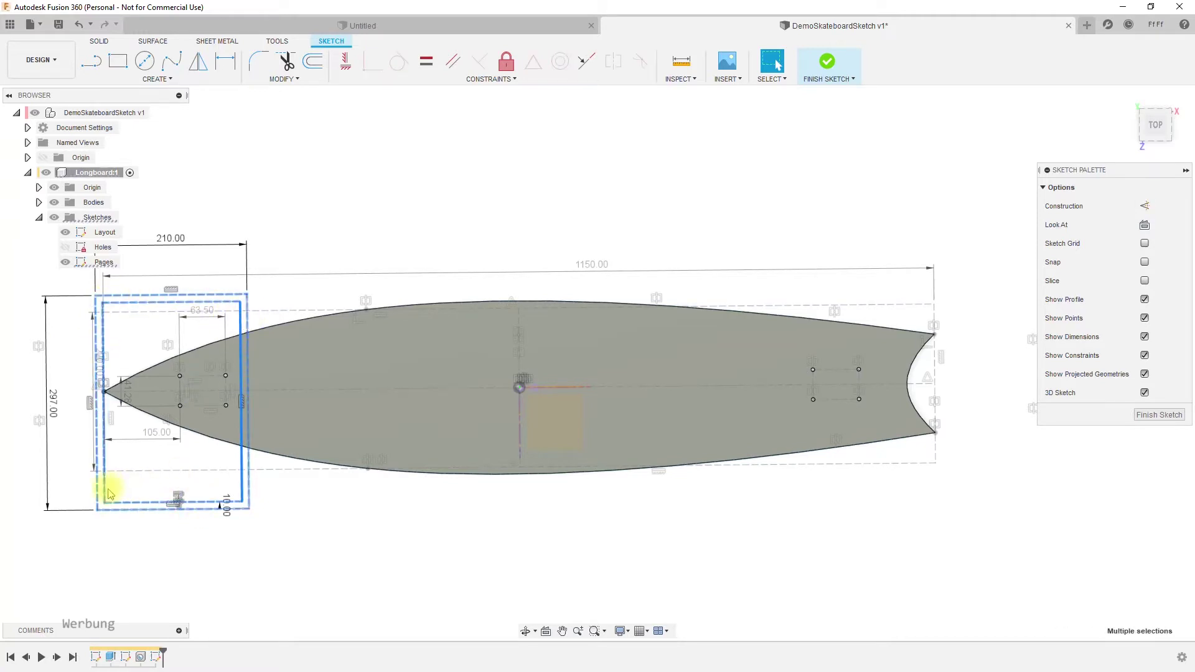
{"action": "left_click", "coordinate": [156, 80]}
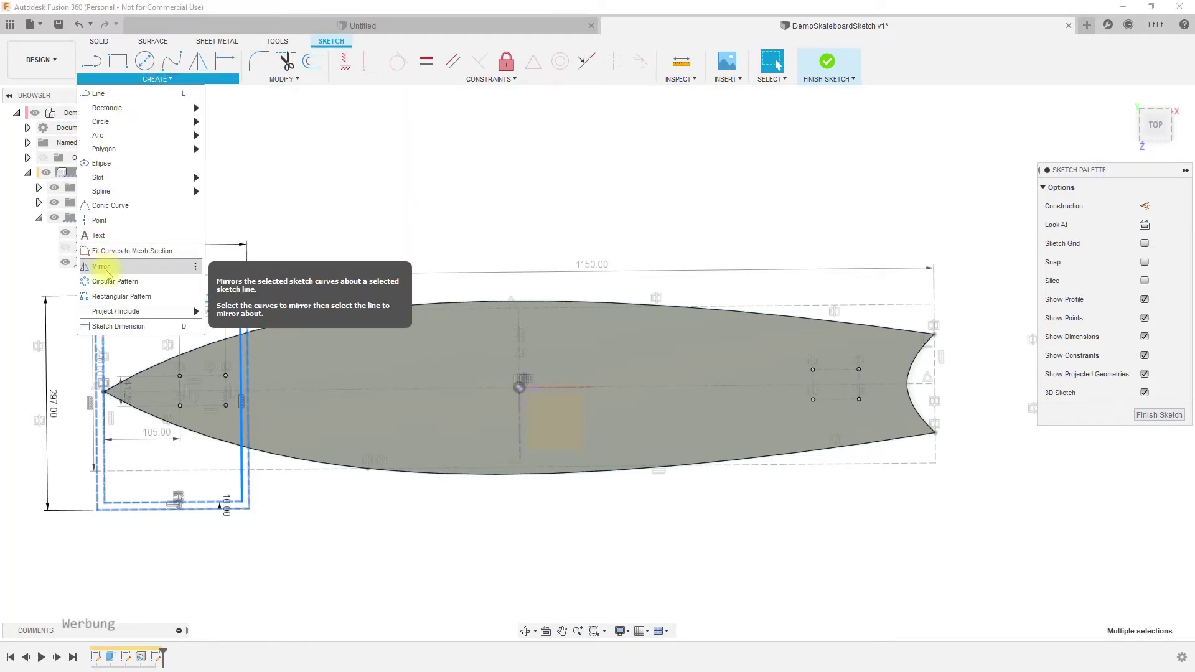
{"action": "left_click", "coordinate": [115, 299]}
{"action": "type", "text": "1"}
{"action": "left_click_drag", "start_coordinate": [958, 262], "coordinate": [903, 263]}
{"action": "left_click_drag", "start_coordinate": [159, 403], "coordinate": [844, 415]}
Step: Set the page pattern's extent to -950 mm with a quantity of 6 and complete the pattern
{"action": "key", "text": "Tab"}
{"action": "type", "text": "9"}
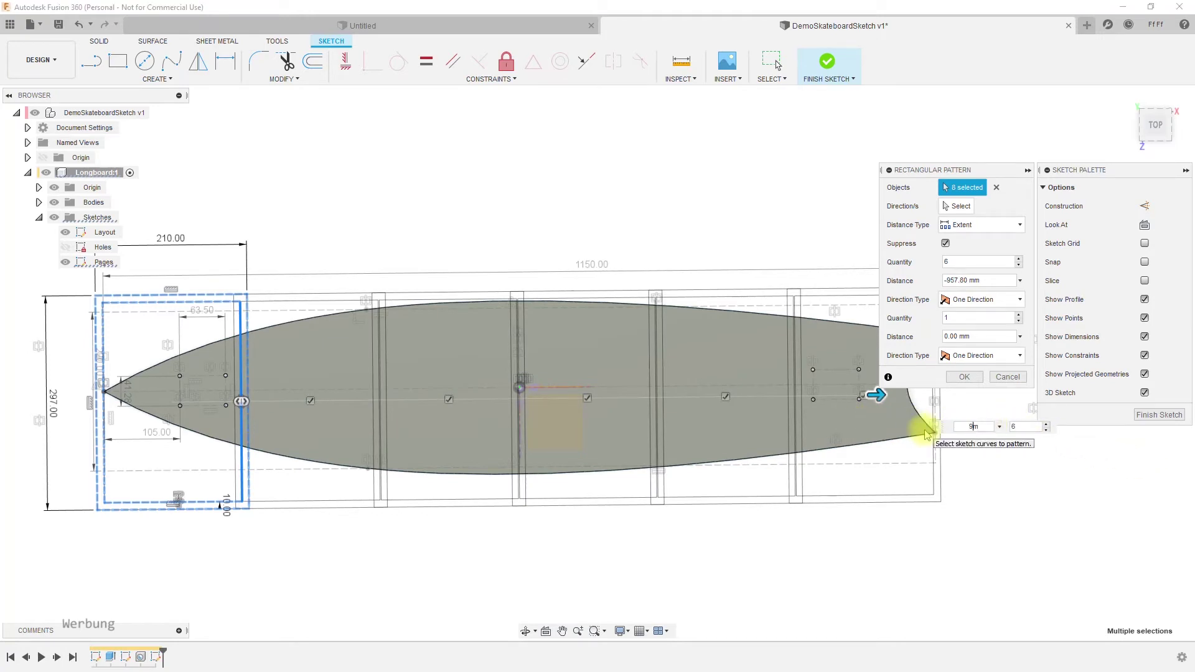
{"action": "type", "text": "50 m"}
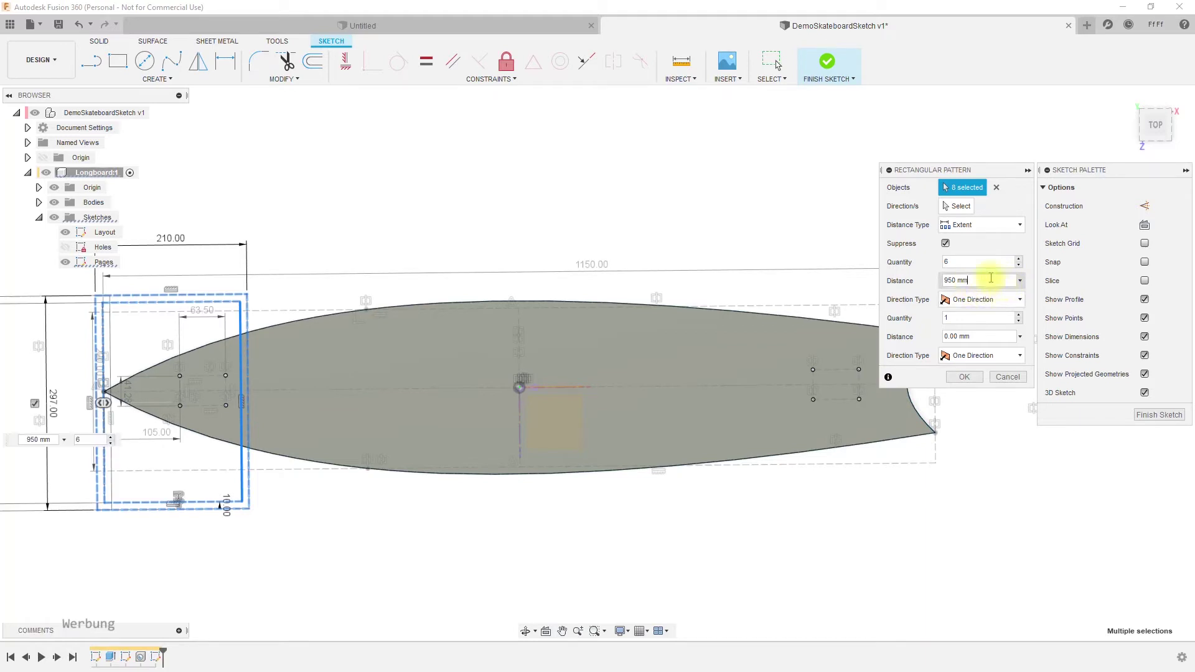
{"action": "left_click_drag", "start_coordinate": [105, 403], "coordinate": [985, 459]}
{"action": "left_click", "coordinate": [989, 281]}
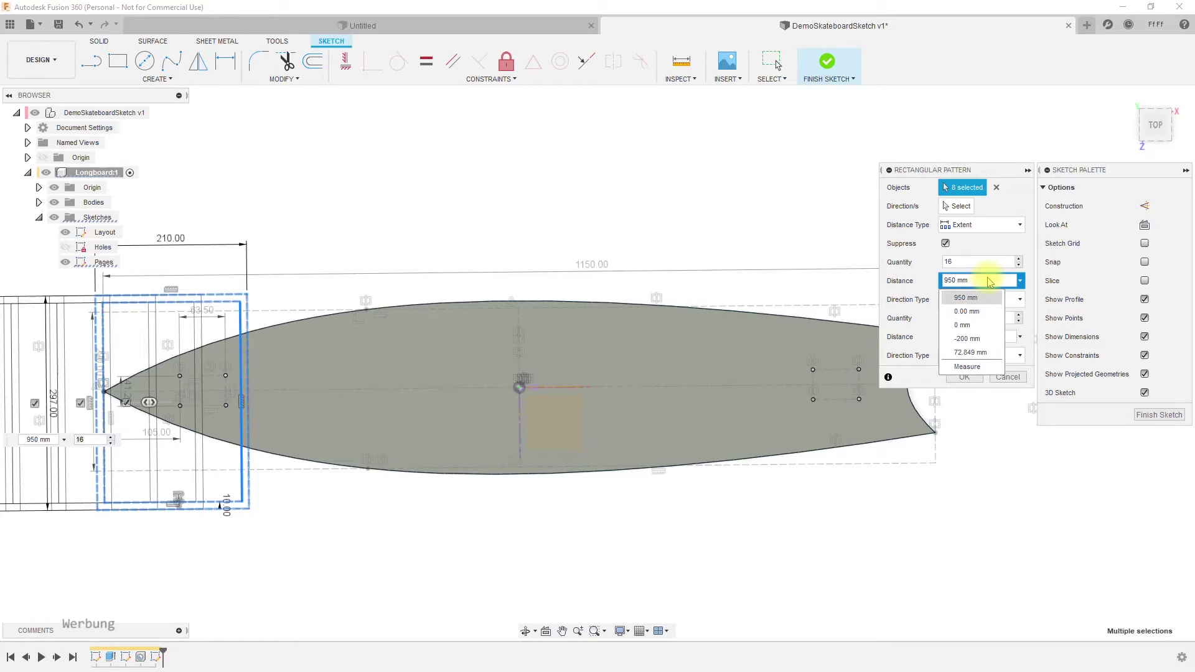
{"action": "double_click", "coordinate": [972, 281]}
{"action": "type", "text": "-"}
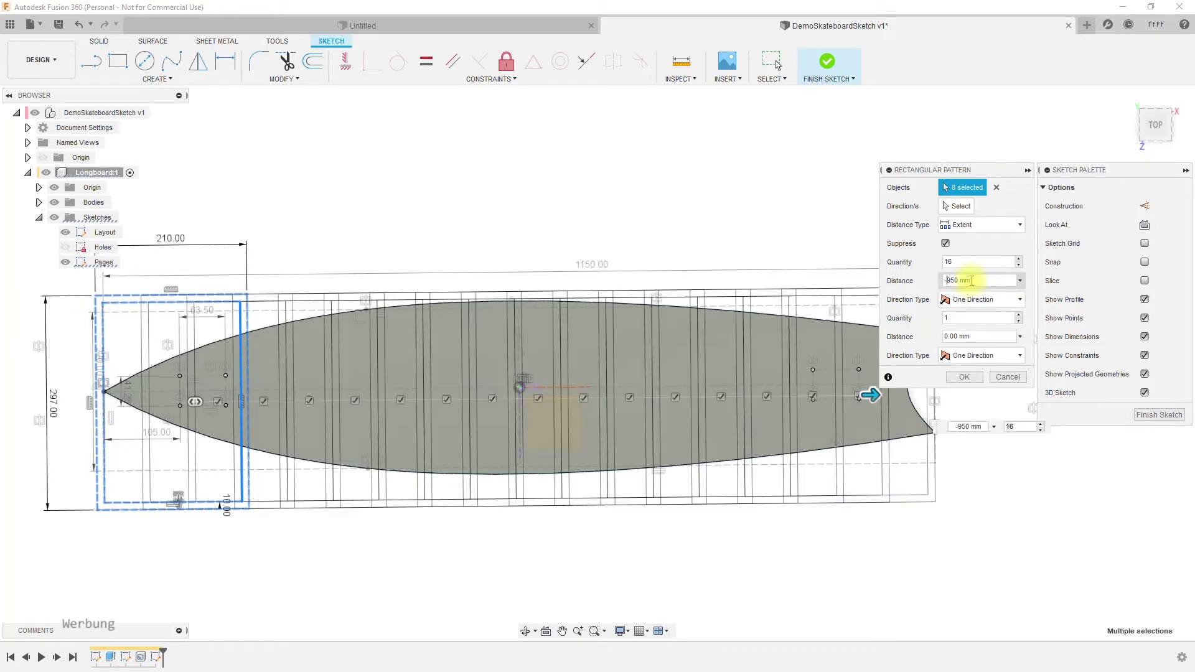
{"action": "type", "text": "6"}
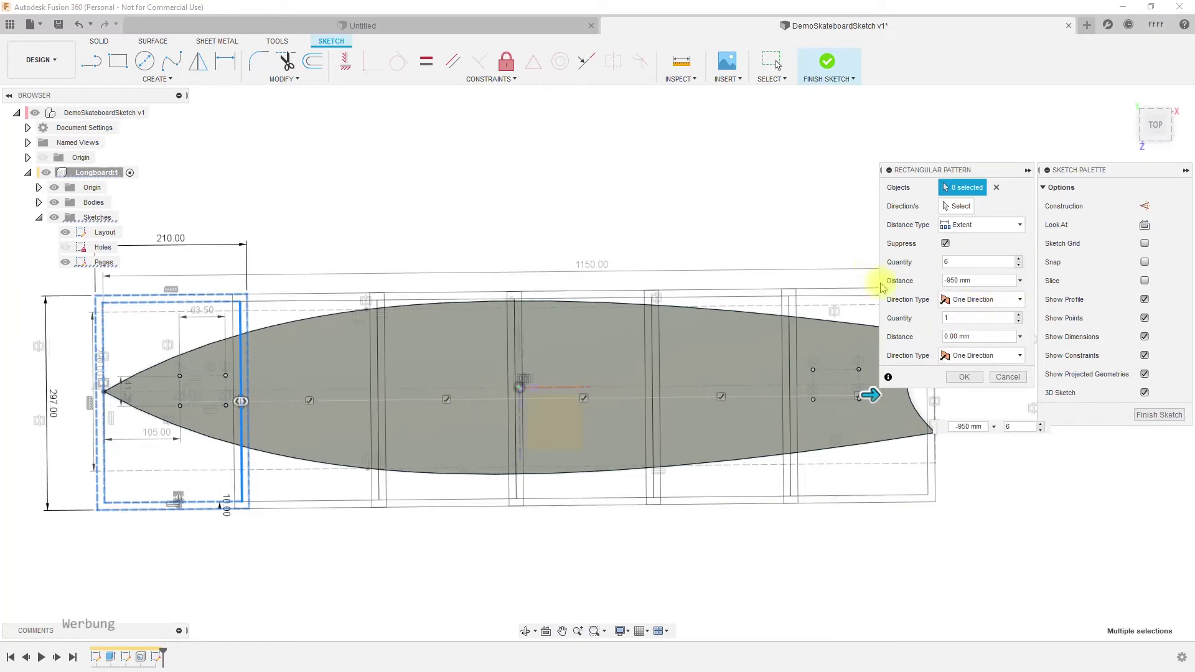
{"action": "left_click", "coordinate": [964, 377]}
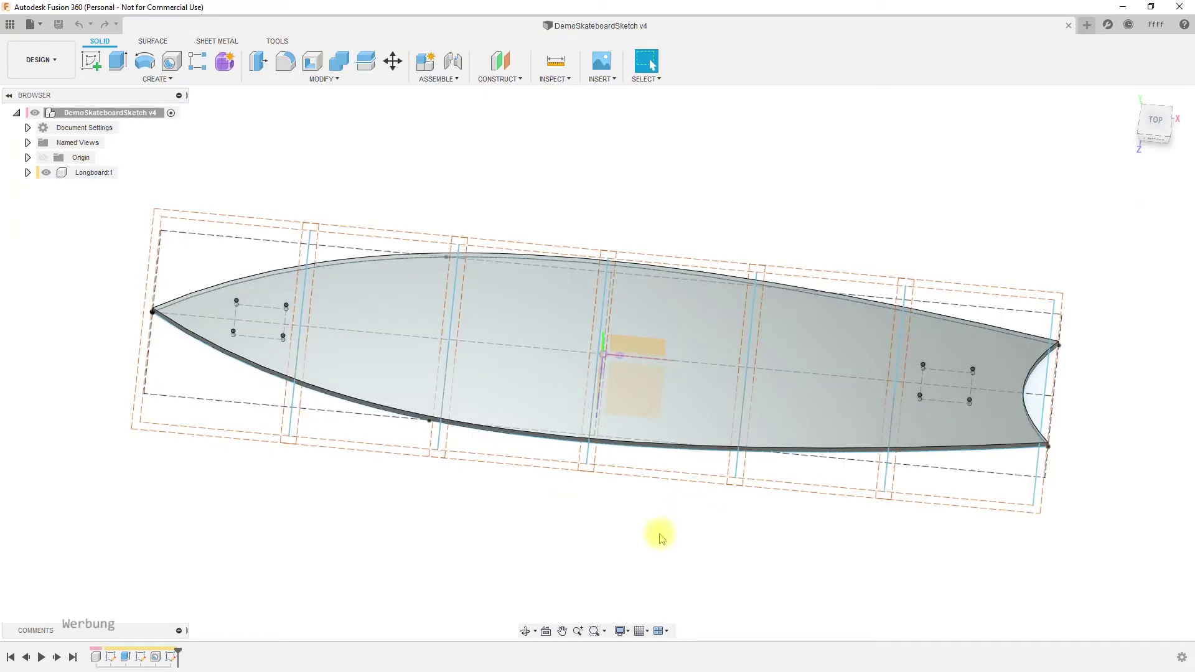
Step: Create a new drawing of the full assembly from the design, using ISO, mm and an A4 (210mm x 297mm) sheet
{"action": "mouse_move", "coordinate": [403, 531]}
{"action": "middle_mouse_down", "text": "shift"}
{"action": "mouse_move", "coordinate": [440, 478]}
{"action": "mouse_move", "coordinate": [358, 505]}
{"action": "mouse_move", "coordinate": [408, 515]}
{"action": "middle_mouse_up", "text": "shift"}
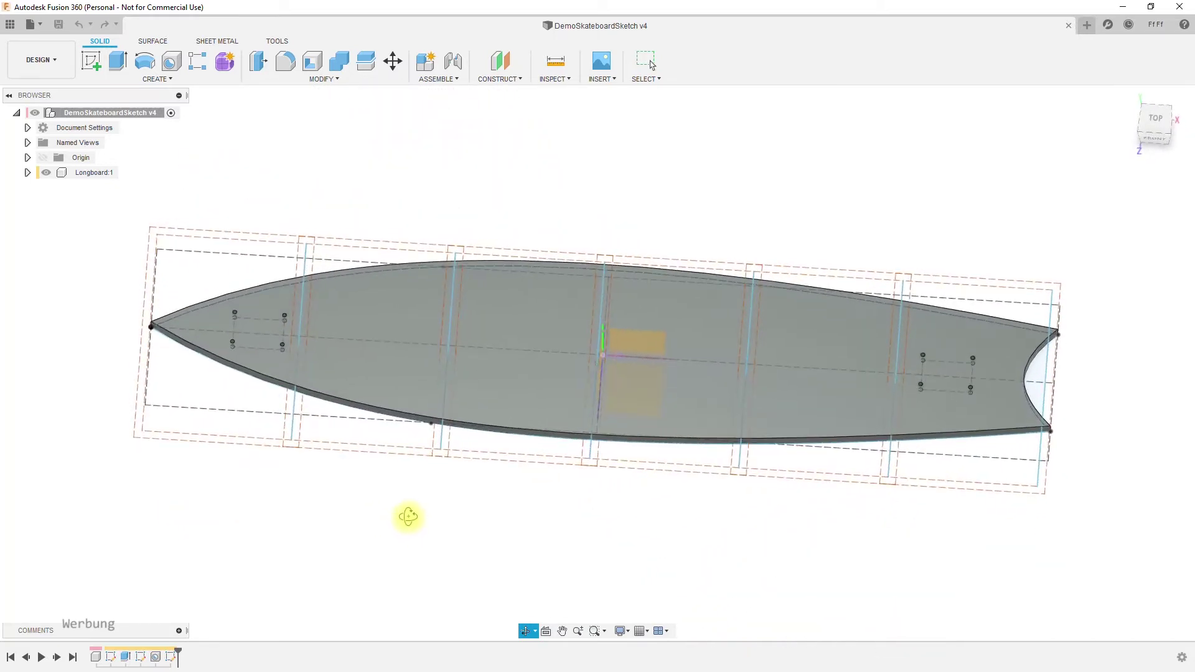
{"action": "left_click", "coordinate": [37, 25]}
{"action": "mouse_move", "coordinate": [45, 84]}
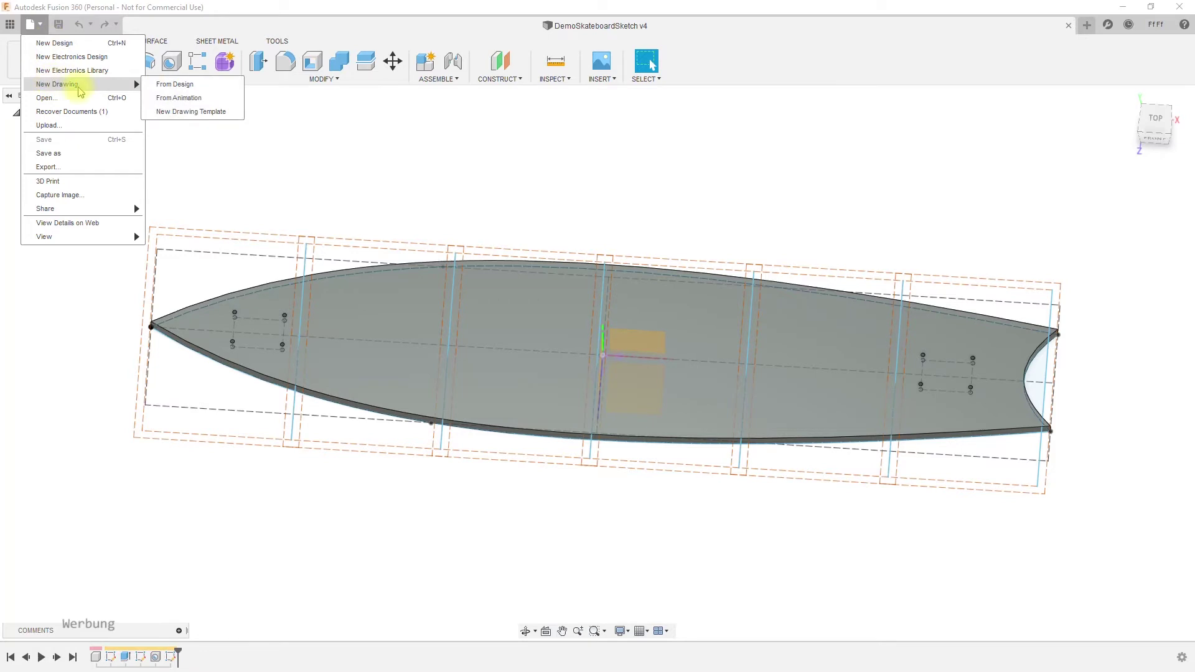
{"action": "left_click", "coordinate": [173, 84]}
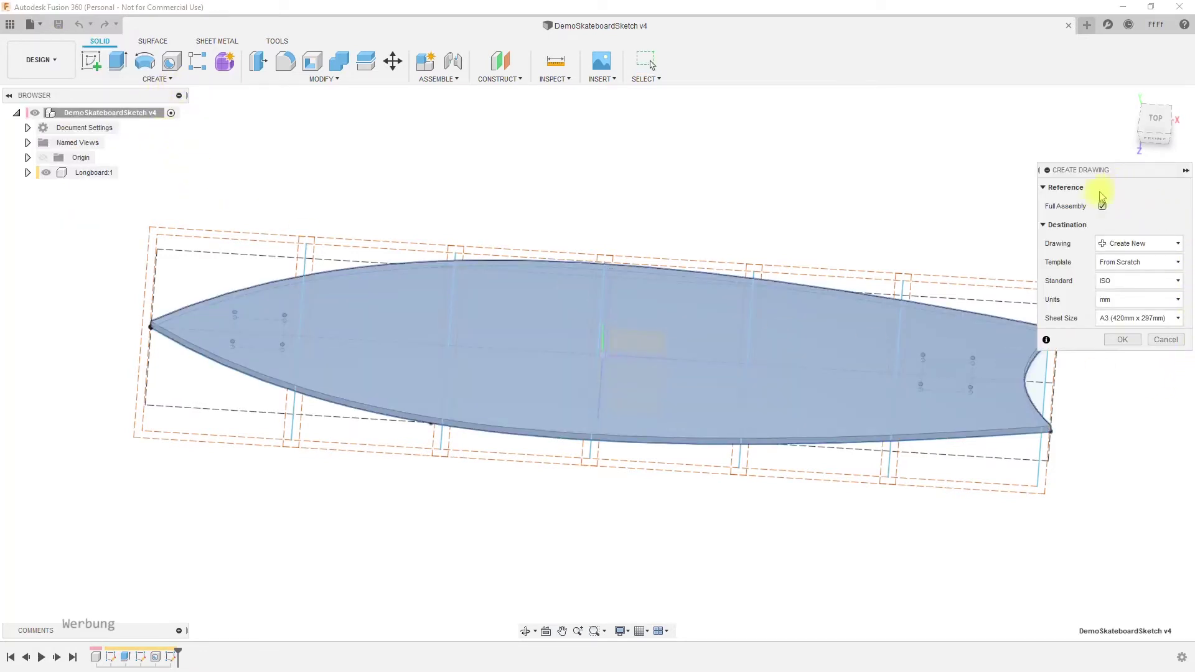
{"action": "left_click", "coordinate": [1139, 246]}
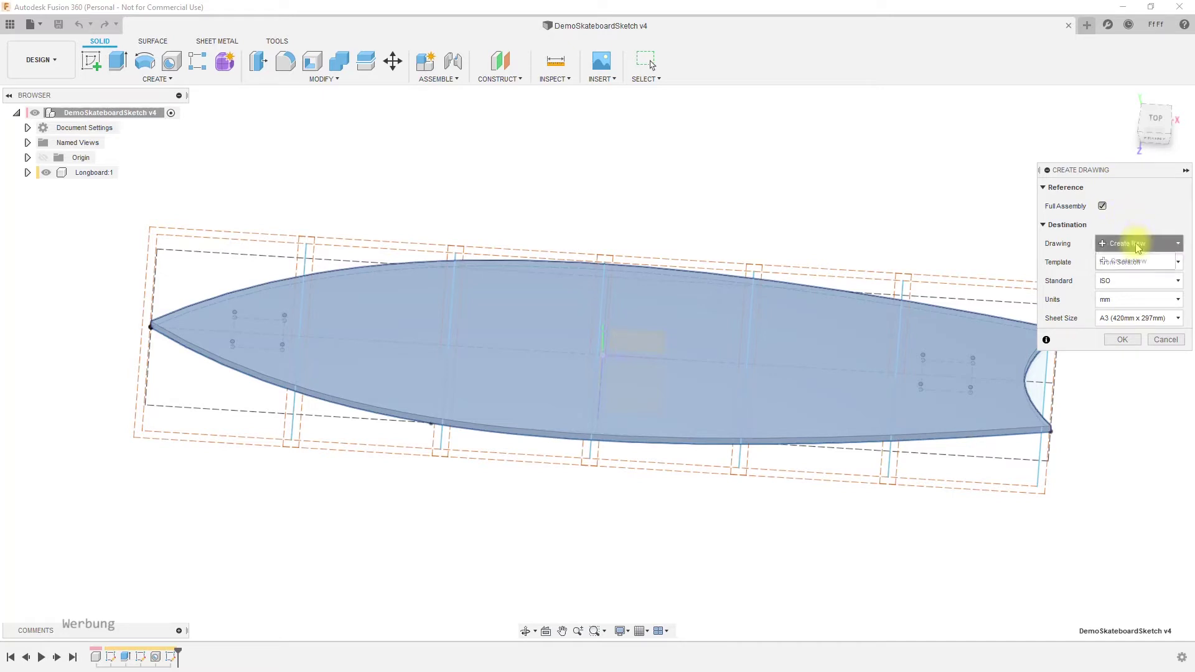
{"action": "left_click", "coordinate": [1128, 260]}
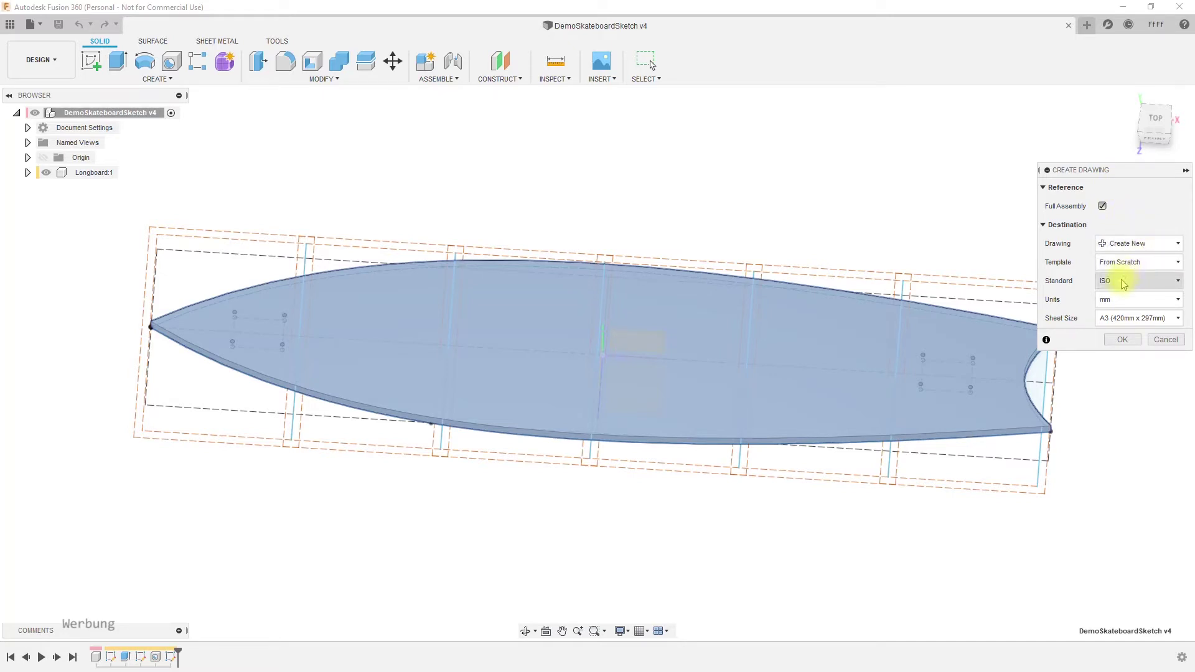
{"action": "left_click", "coordinate": [1119, 319]}
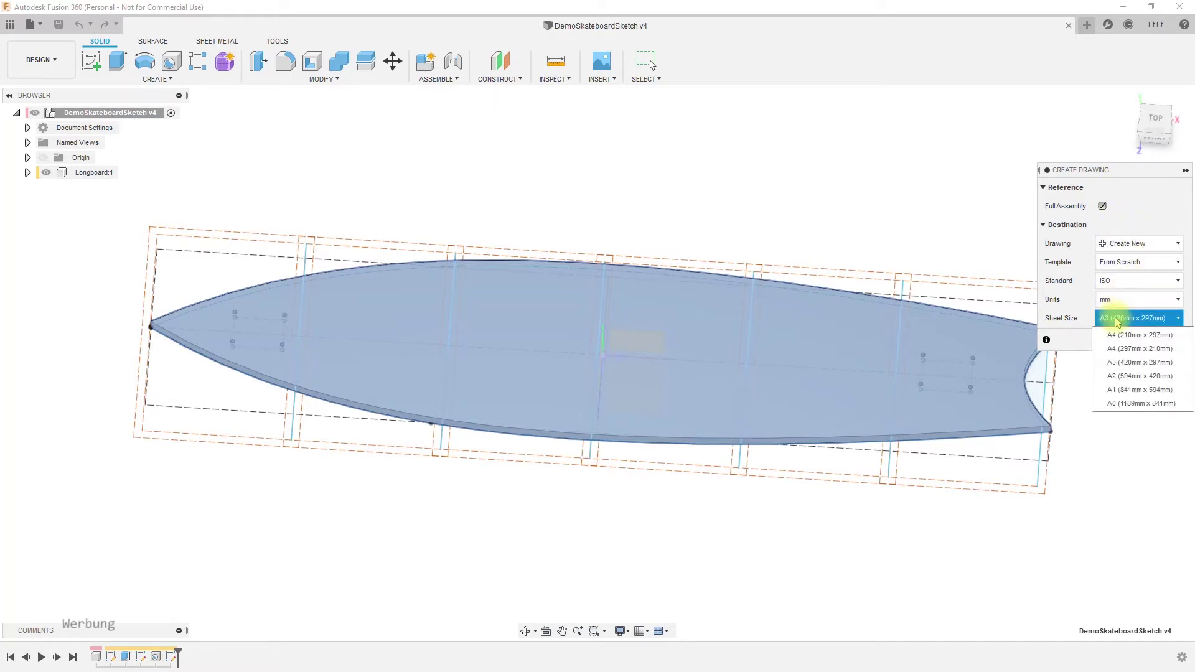
{"action": "left_click", "coordinate": [1124, 336]}
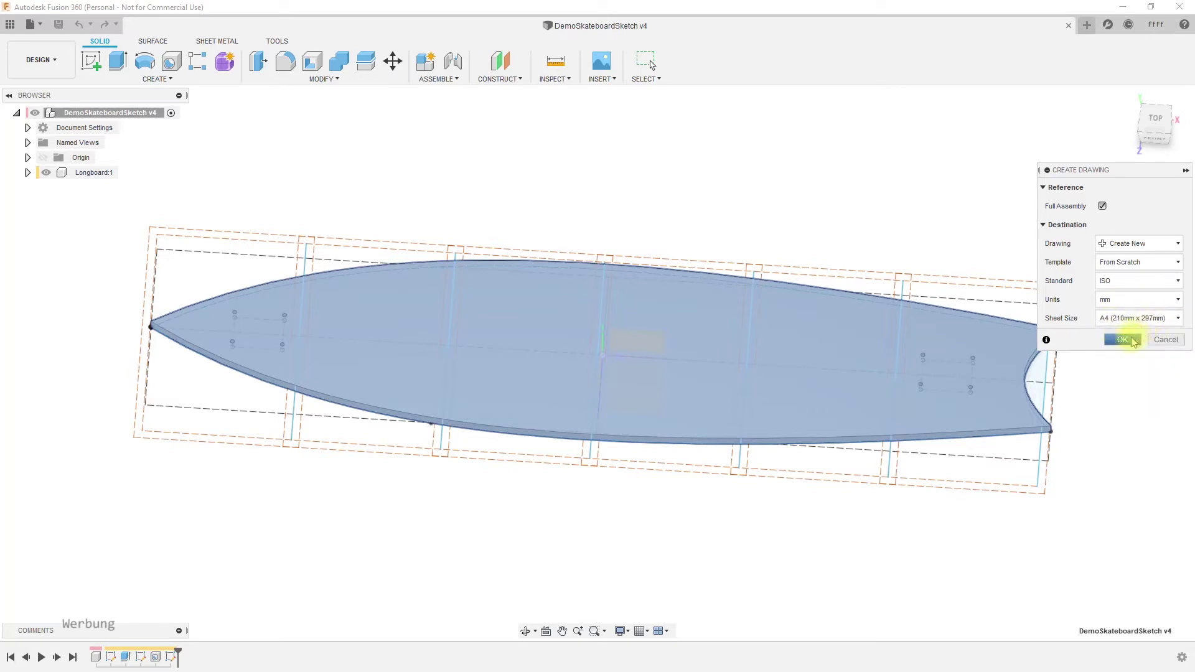
{"action": "left_click", "coordinate": [1124, 340]}
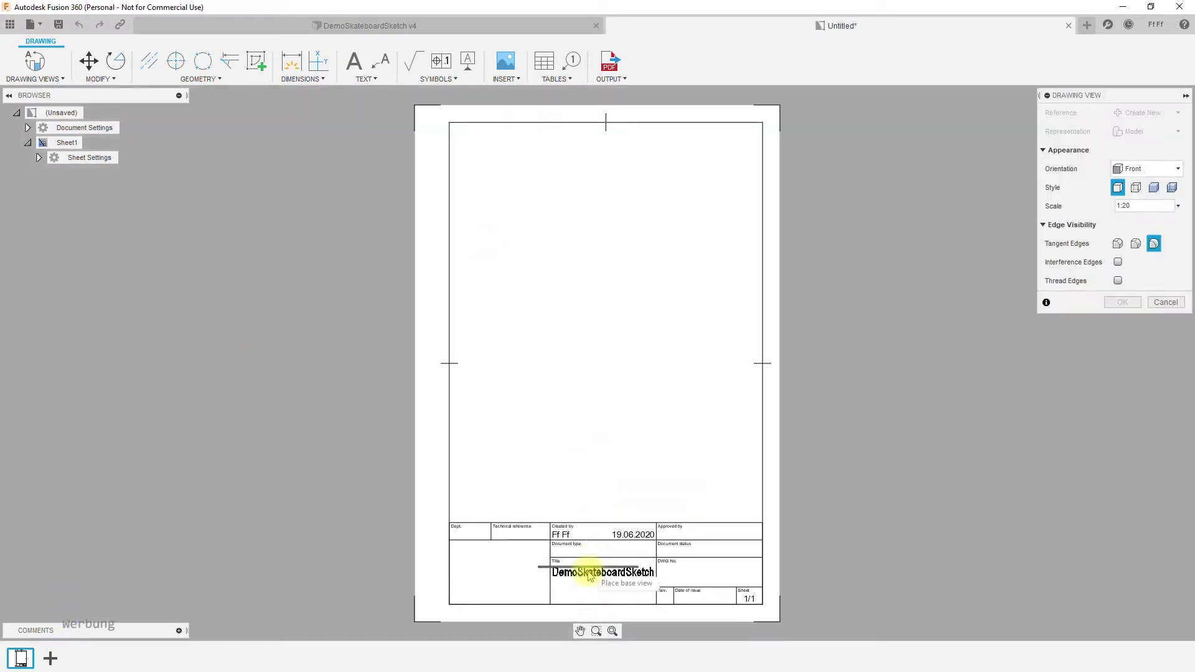
Step: Place a base view with TOP orientation at 1:1 scale, showing visible and hidden edges plus interference and thread edges
{"action": "left_click", "coordinate": [530, 147]}
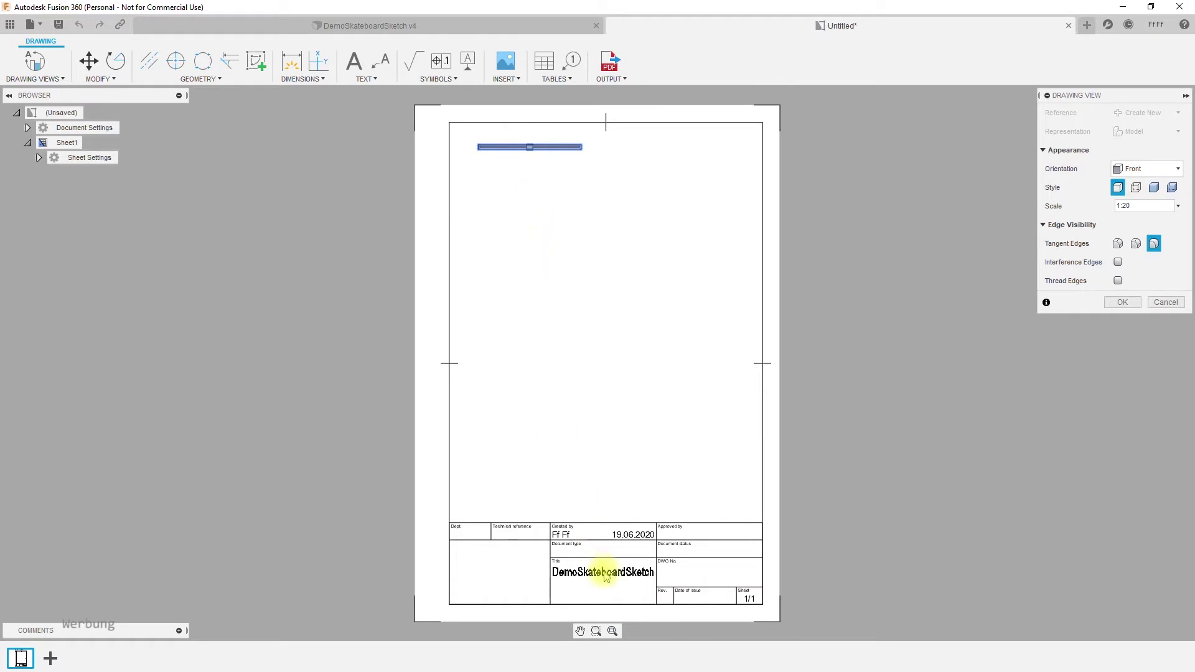
{"action": "left_click", "coordinate": [1176, 169]}
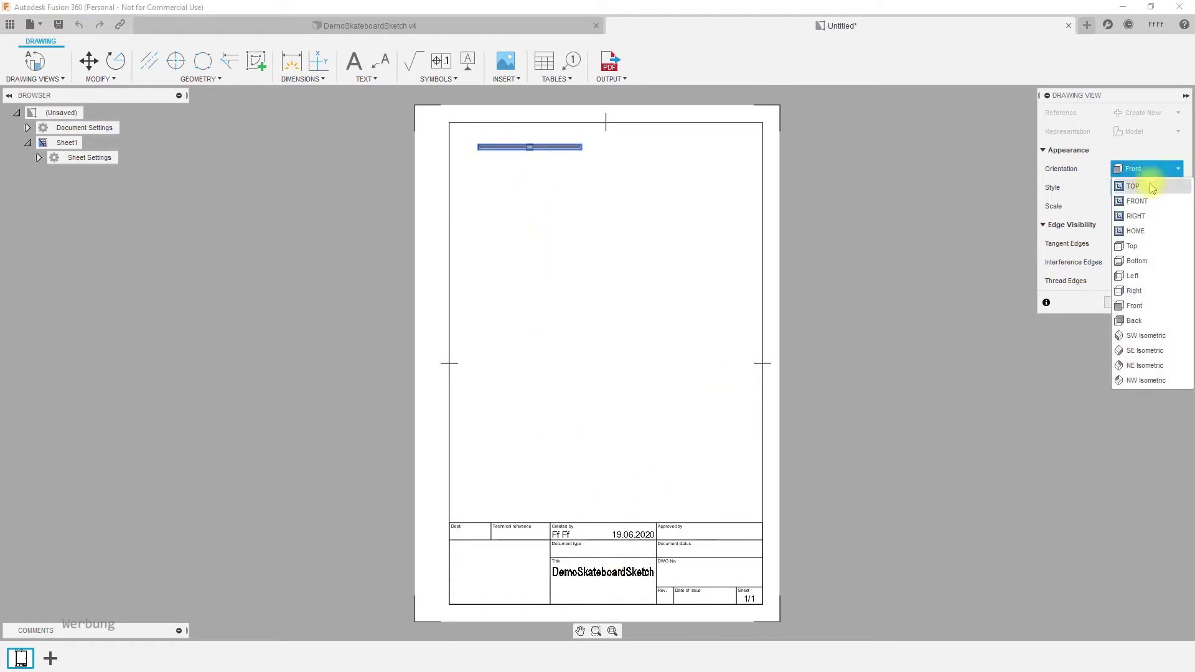
{"action": "left_click", "coordinate": [1128, 186]}
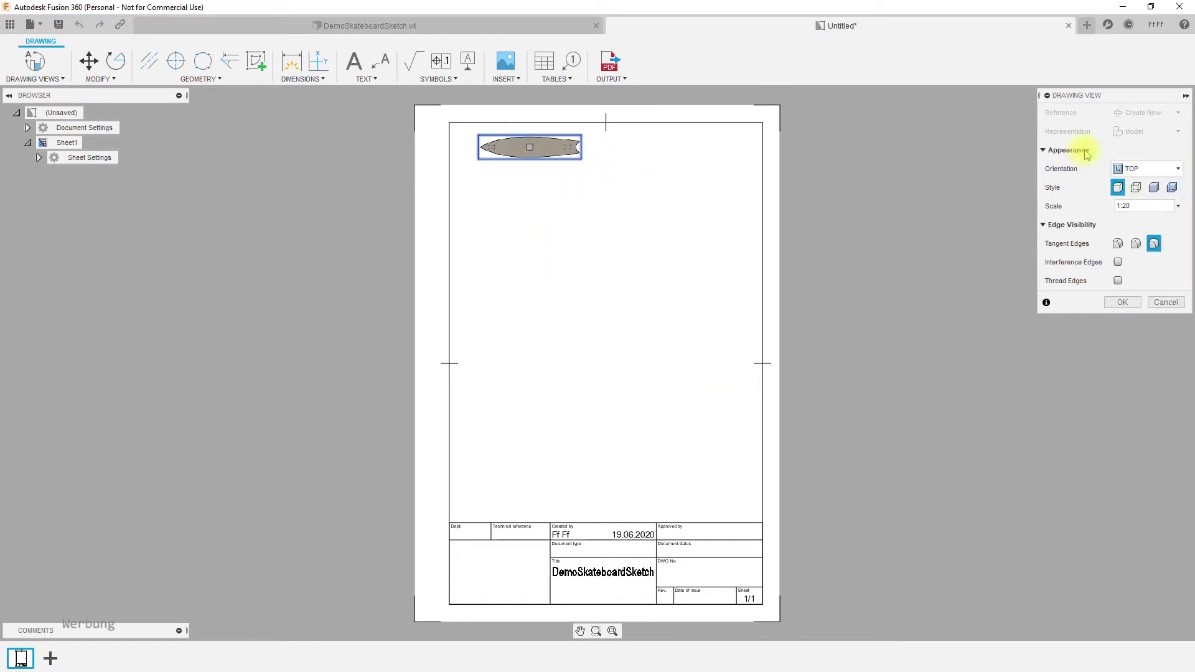
{"action": "left_click", "coordinate": [1178, 206]}
{"action": "left_click", "coordinate": [1120, 232]}
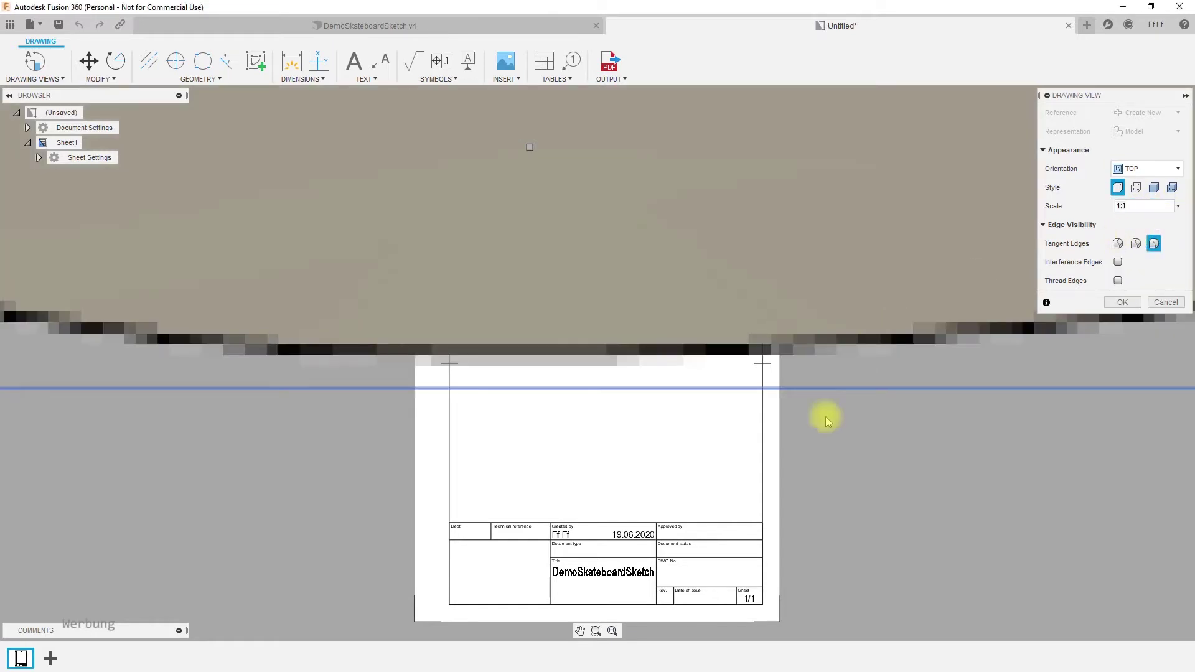
{"action": "left_click", "coordinate": [1134, 188]}
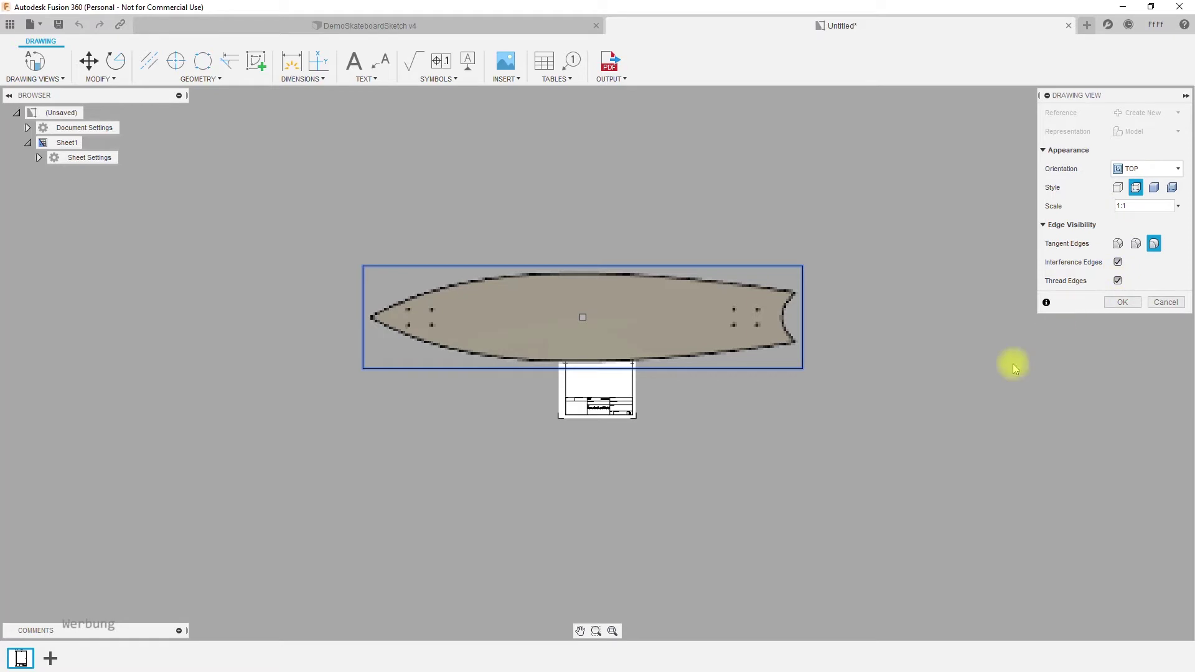
{"action": "left_click", "coordinate": [1129, 308]}
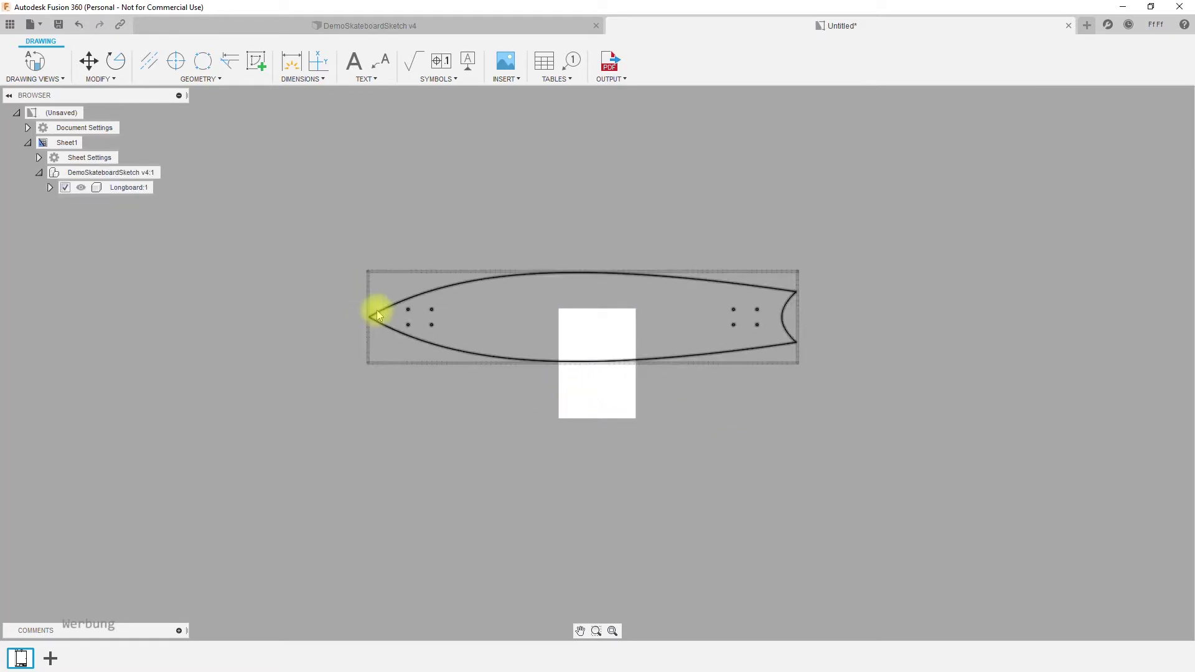
Step: Move the drawing view by the board's nose tip to the left edge of the A4 sheet, about mid-height
{"action": "right_click", "coordinate": [431, 311]}
{"action": "left_click", "coordinate": [386, 320]}
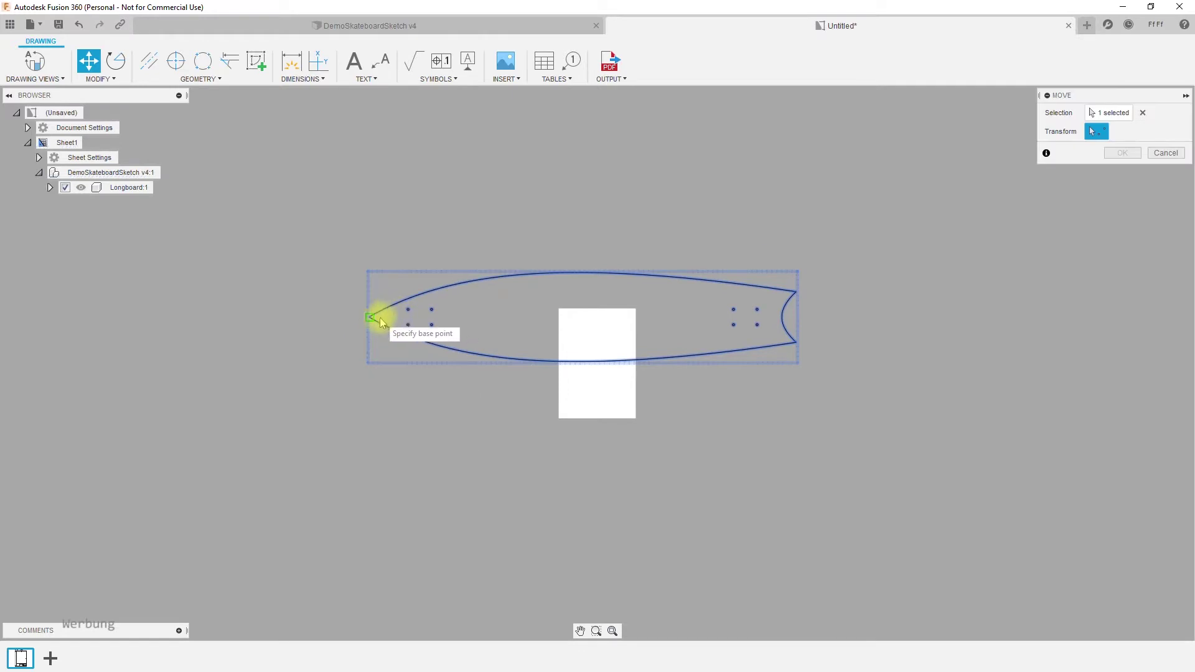
{"action": "left_click", "coordinate": [370, 317]}
{"action": "left_click", "coordinate": [565, 367]}
Step: Show the longboard's Layout, Holes and Pages sketches in the drawing view
{"action": "left_click", "coordinate": [50, 187]}
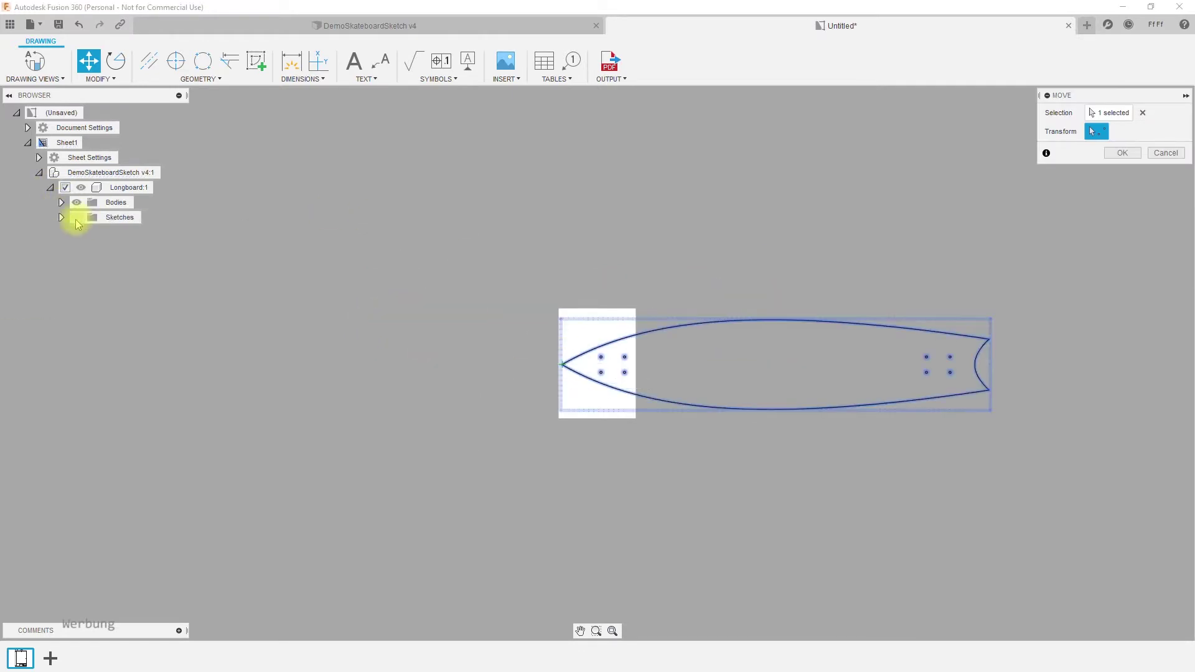
{"action": "left_click", "coordinate": [61, 218]}
{"action": "left_click", "coordinate": [88, 262]}
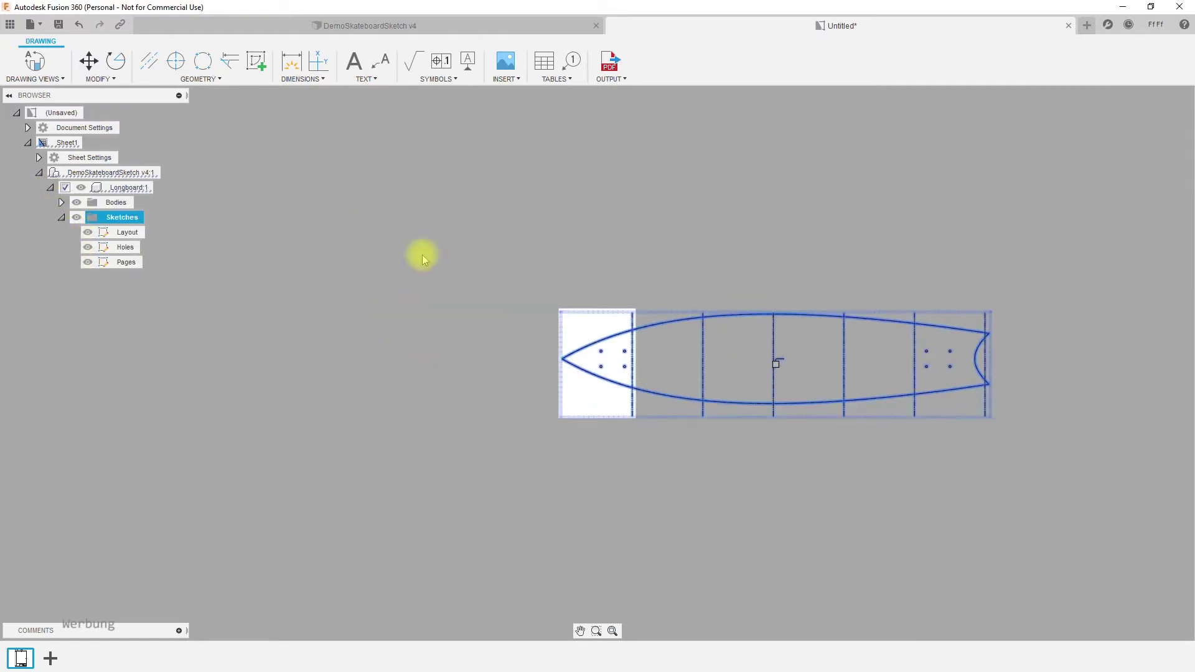
{"action": "scroll", "coordinate": [697, 413], "scroll_direction": "down", "scroll_amount": 5}
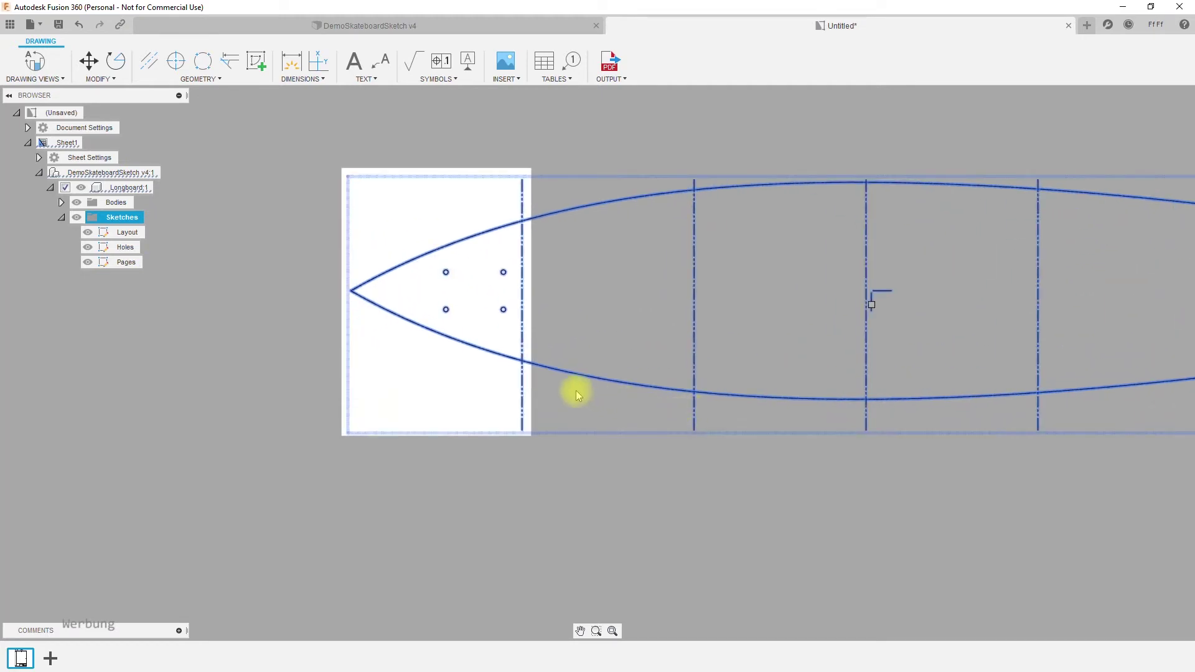
{"action": "scroll", "coordinate": [548, 392], "scroll_direction": "up", "scroll_amount": 2}
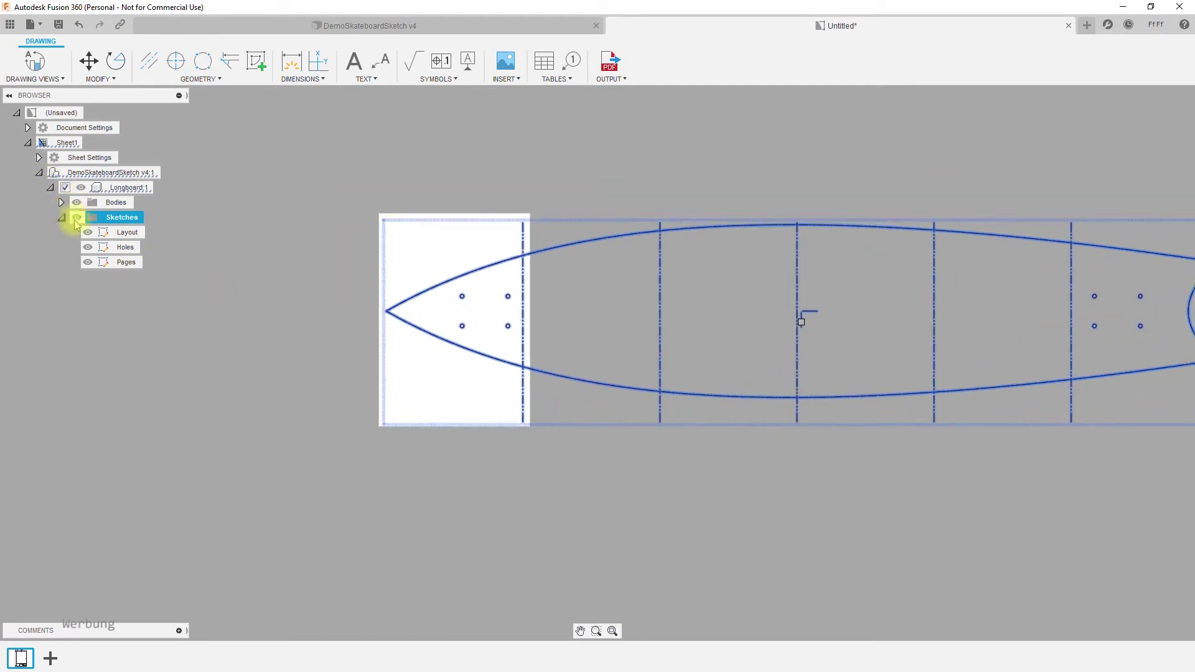
{"action": "left_click", "coordinate": [92, 247]}
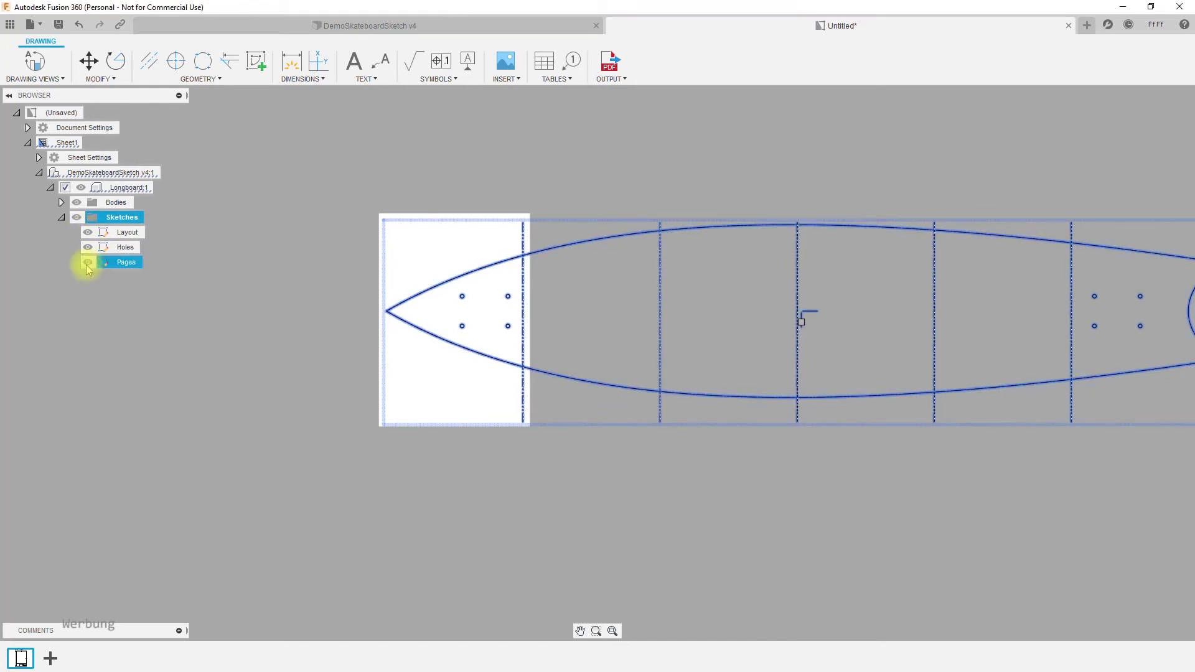
{"action": "left_click", "coordinate": [61, 203]}
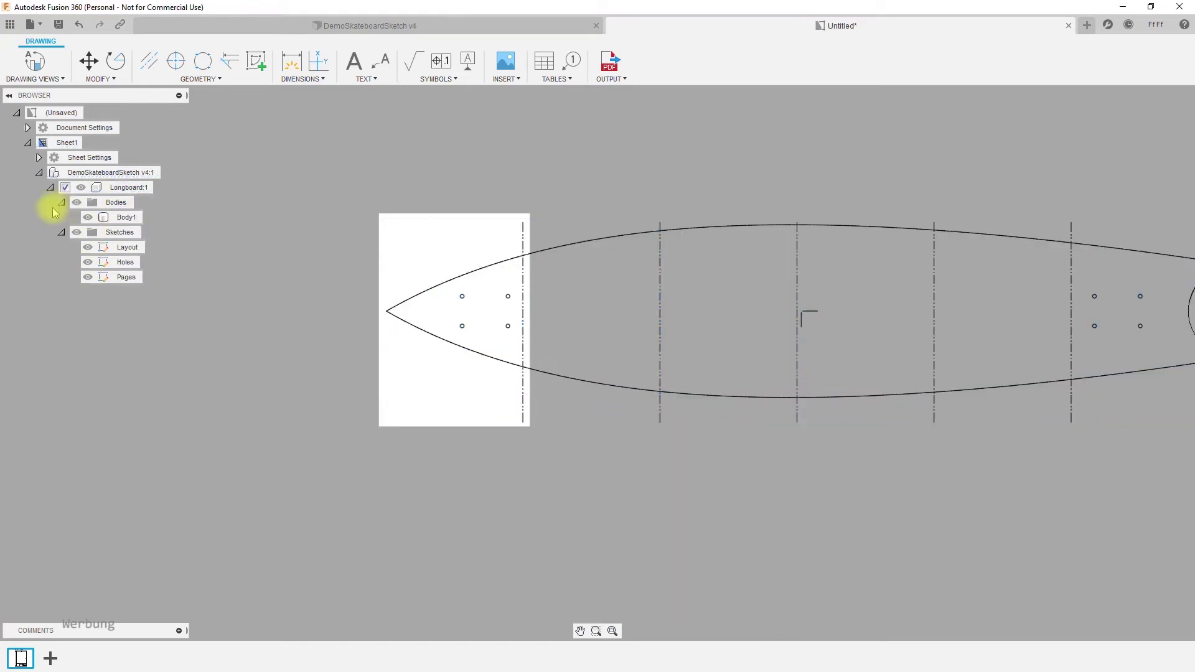
{"action": "left_click", "coordinate": [397, 421]}
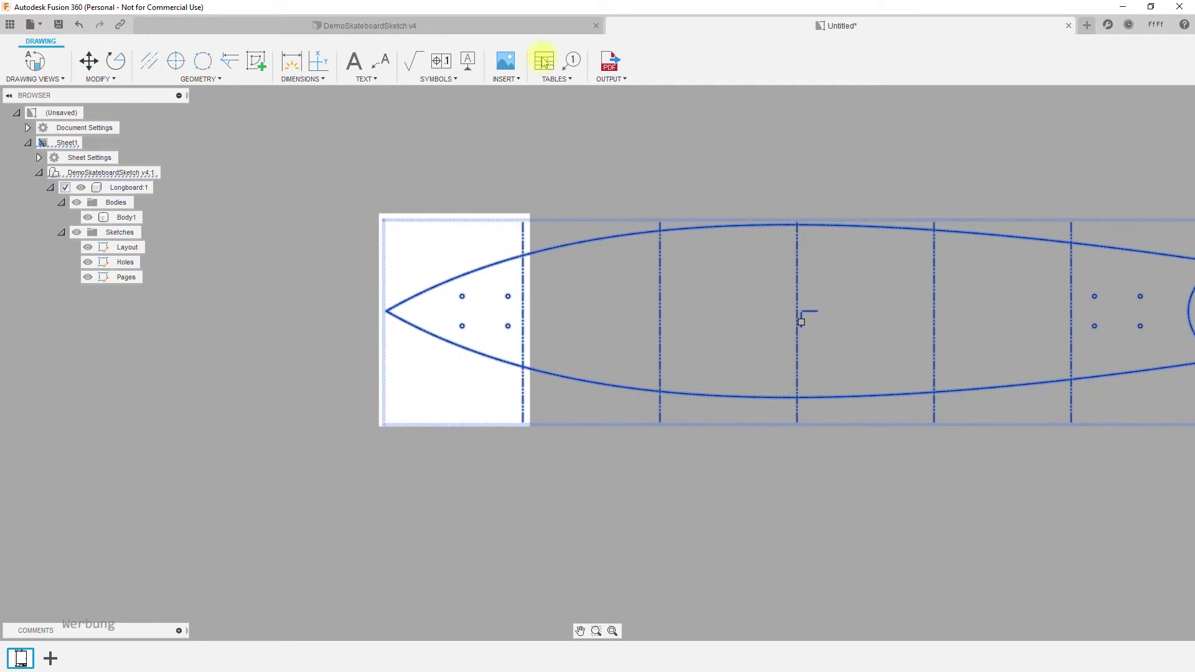
Step: Switch to the DemoSkateboardSketch design and open the longboard's Pages sketch for editing
{"action": "left_click", "coordinate": [442, 25]}
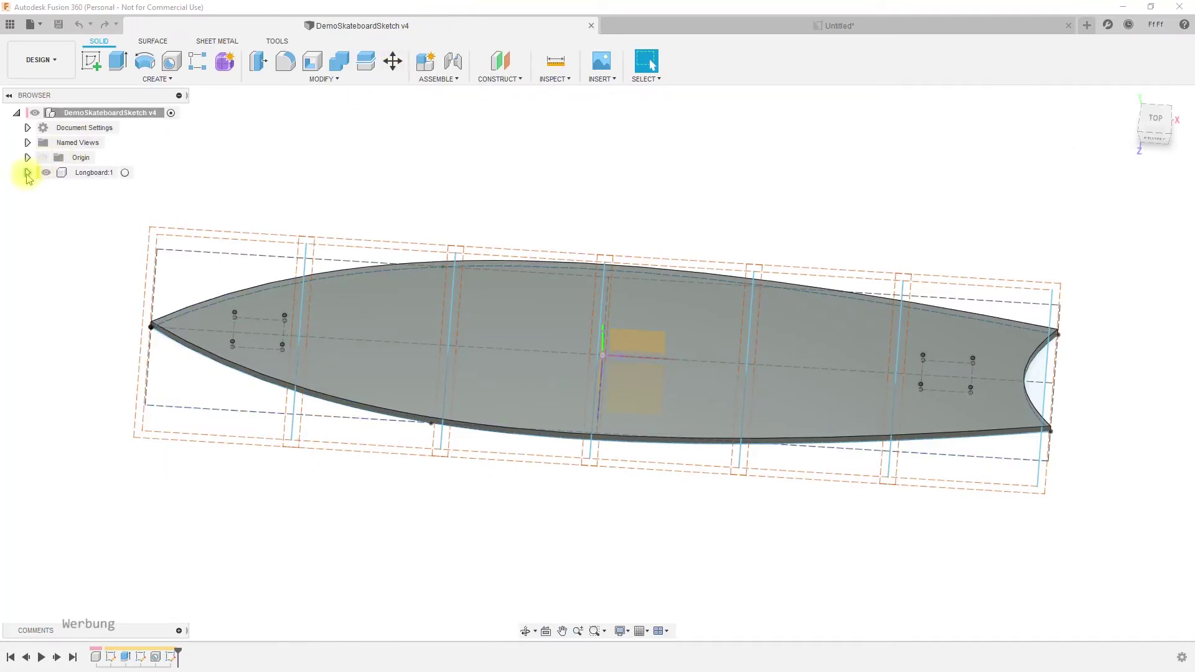
{"action": "left_click", "coordinate": [28, 173]}
{"action": "left_click", "coordinate": [39, 217]}
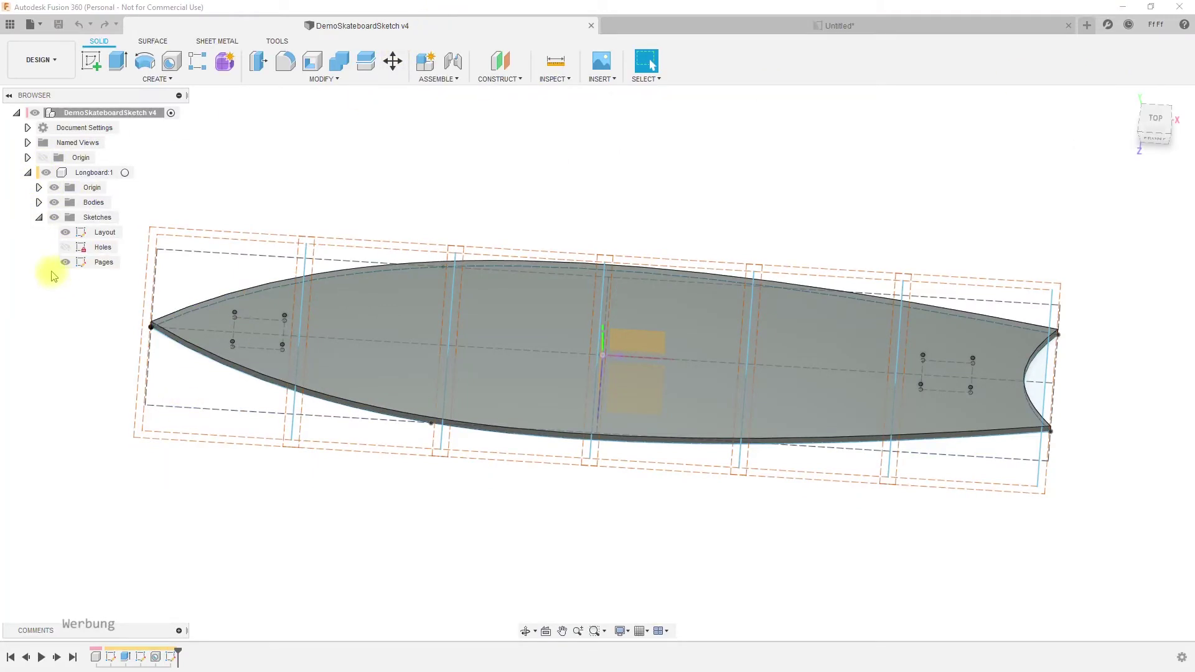
{"action": "left_click", "coordinate": [81, 260]}
{"action": "left_click", "coordinate": [84, 264]}
{"action": "double_click", "coordinate": [83, 263]}
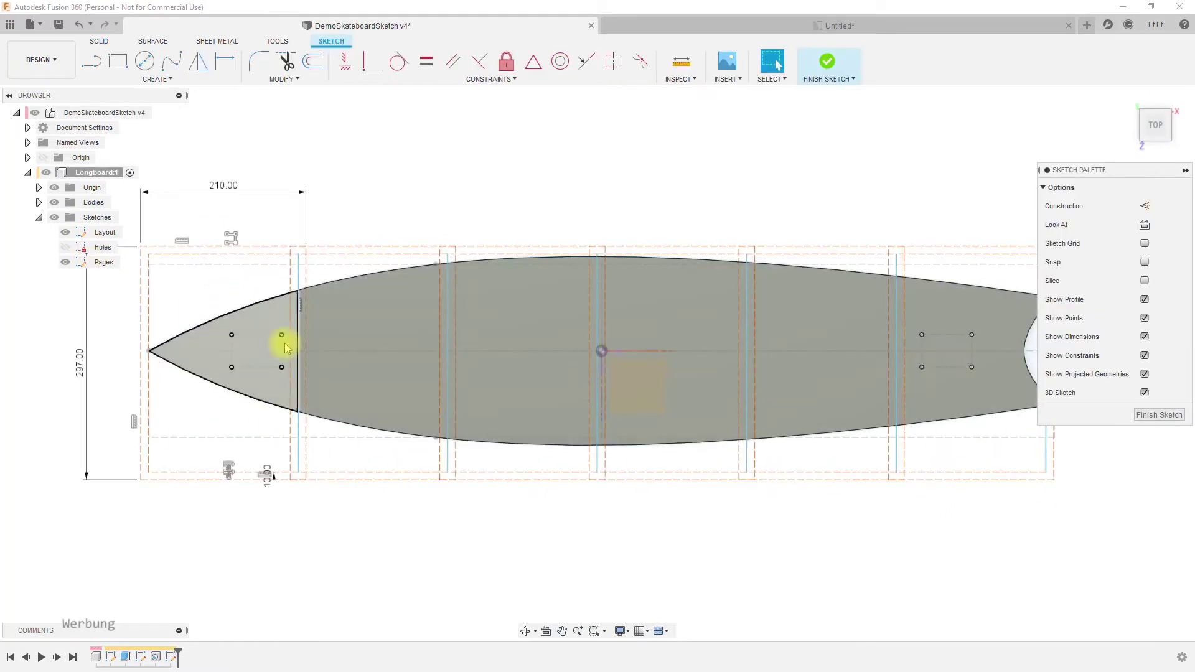
{"action": "left_click", "coordinate": [204, 255]}
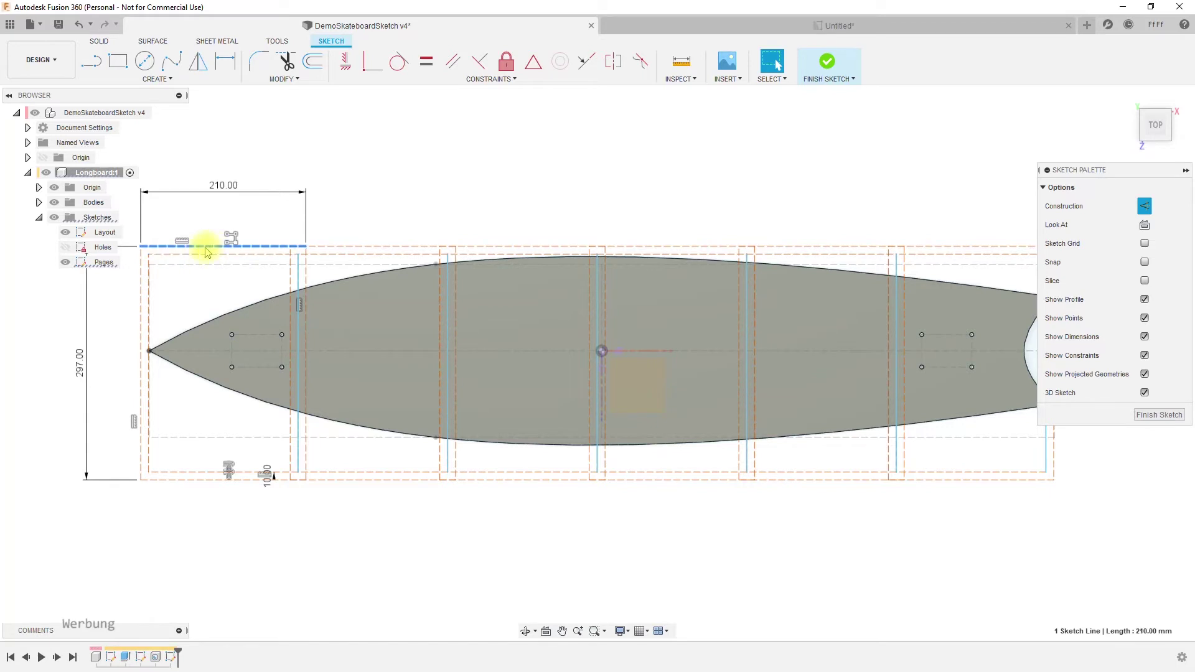
{"action": "left_click", "coordinate": [199, 255]}
{"action": "left_click", "coordinate": [148, 311], "text": "shift"}
{"action": "left_click", "coordinate": [200, 473], "text": "shift"}
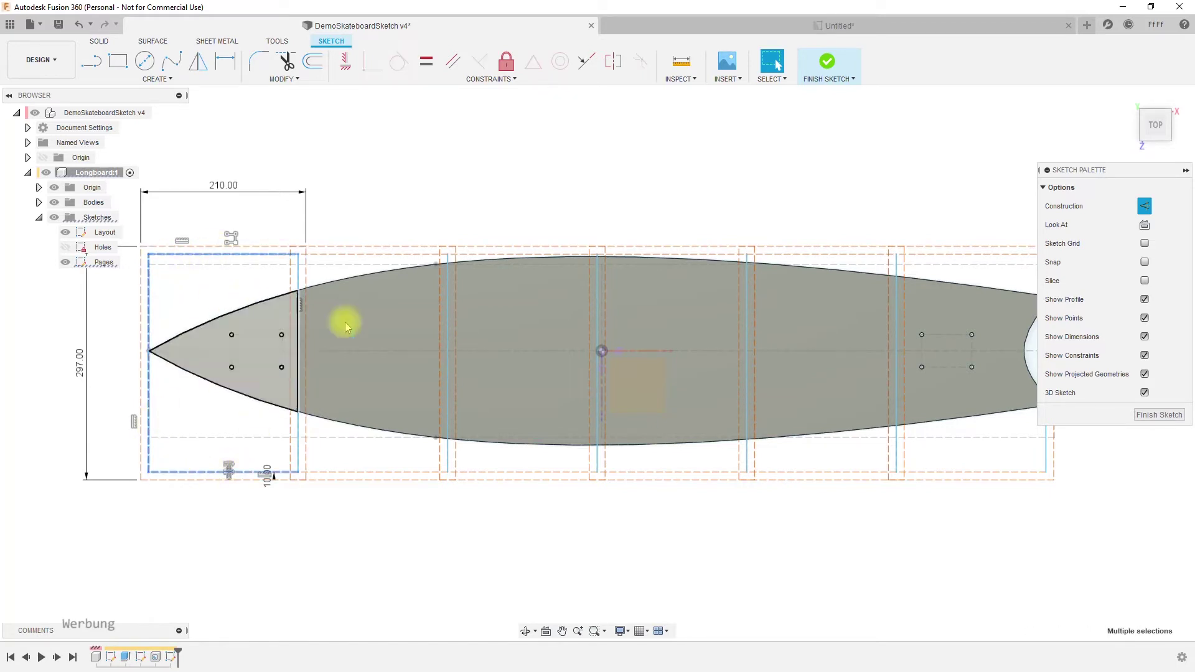
Step: Convert the four outer lines of the first page frame from construction to normal sketch lines
{"action": "left_click", "coordinate": [305, 280]}
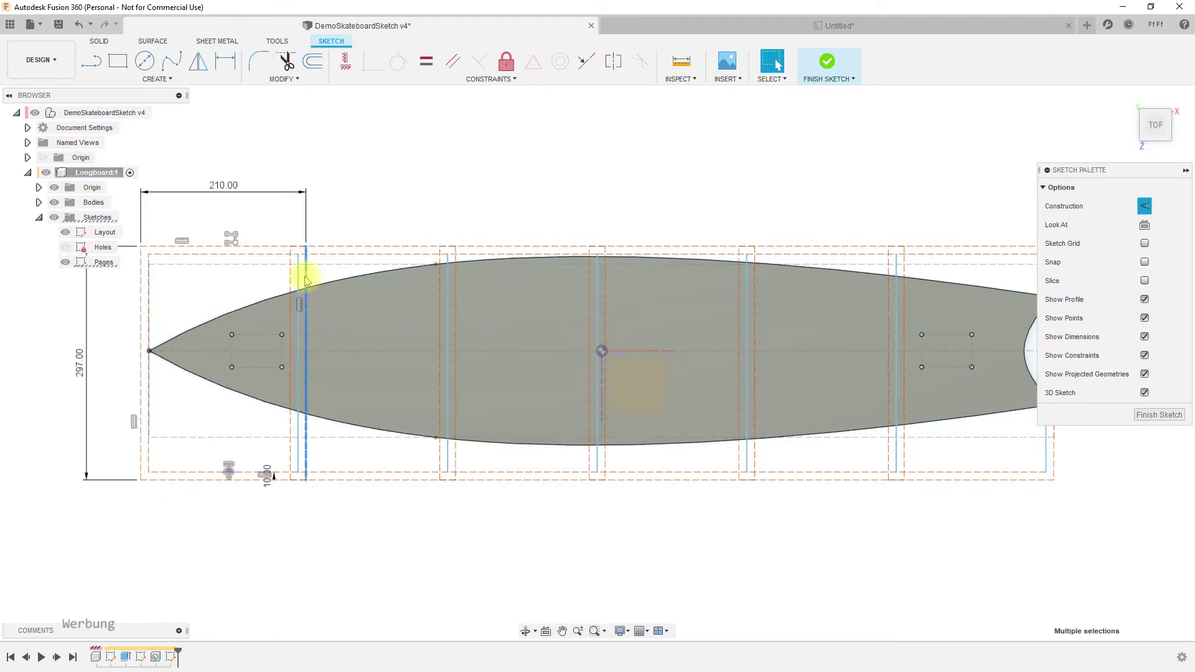
{"action": "left_click", "coordinate": [253, 247], "text": "shift"}
{"action": "left_click", "coordinate": [142, 293], "text": "shift"}
{"action": "left_click", "coordinate": [168, 478], "text": "shift"}
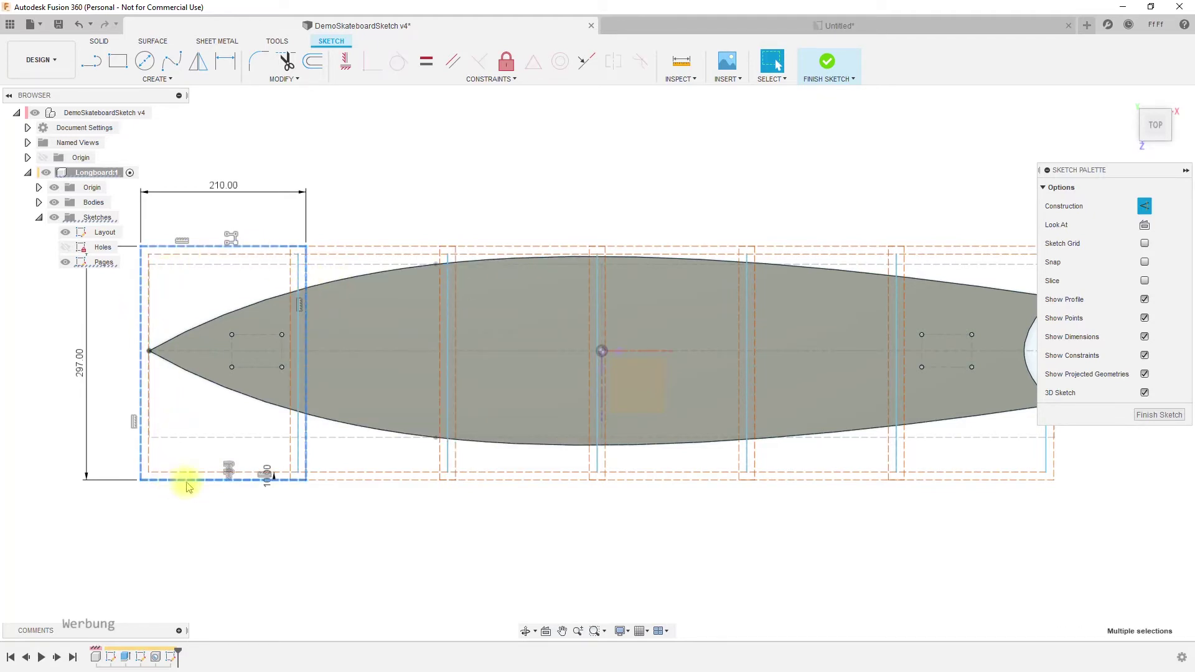
{"action": "left_click", "coordinate": [1144, 206]}
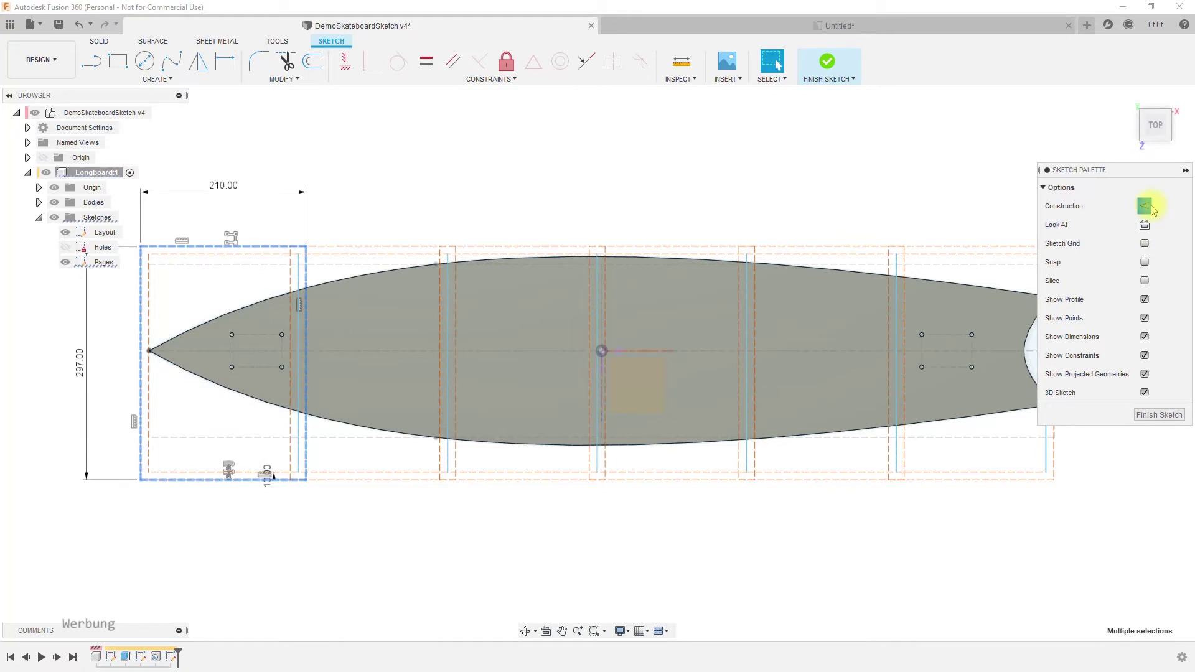
Step: Convert the second page's outer frame from construction to normal lines
{"action": "left_click", "coordinate": [366, 247]}
{"action": "left_click", "coordinate": [290, 304], "text": "shift"}
{"action": "left_click", "coordinate": [455, 314], "text": "shift"}
{"action": "left_click", "coordinate": [392, 479], "text": "shift"}
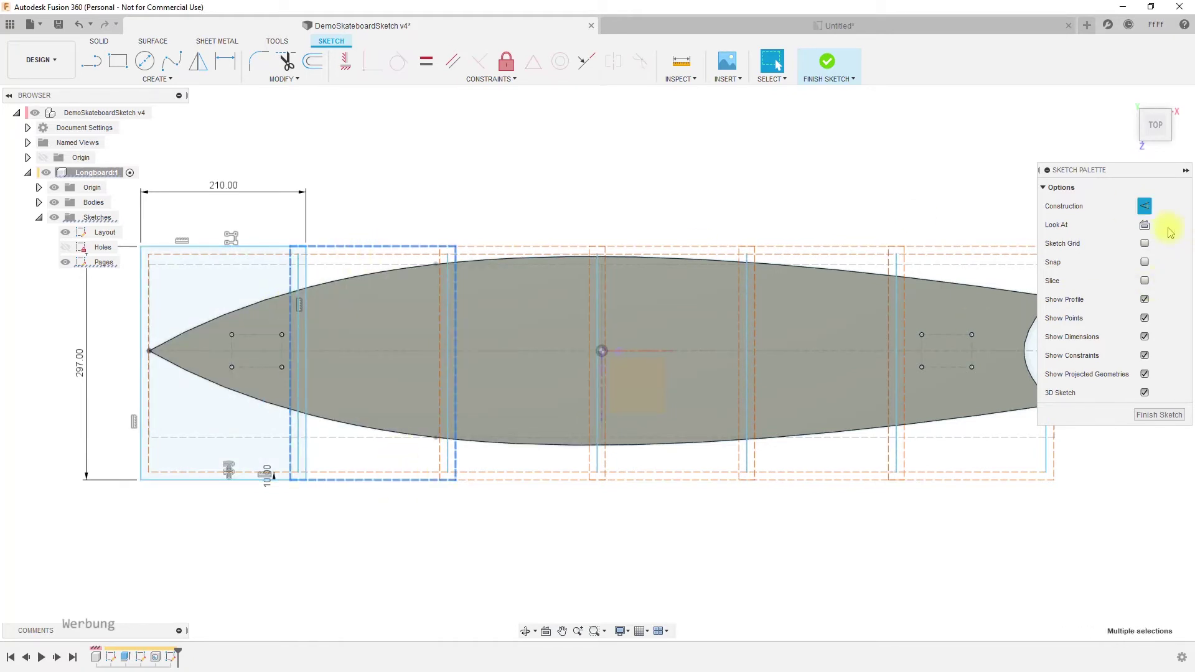
{"action": "left_click", "coordinate": [1144, 206]}
Step: Convert the outer frames of the third to sixth pages from construction to normal lines
{"action": "left_click", "coordinate": [529, 247]}
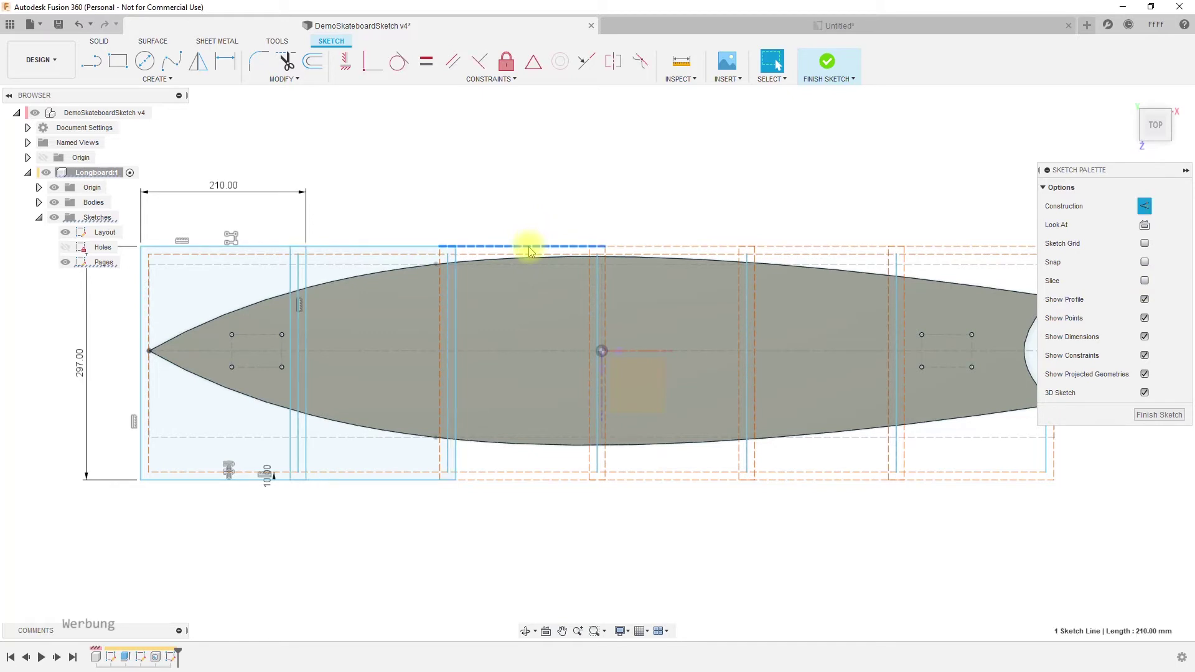
{"action": "left_click", "coordinate": [440, 316], "text": "shift"}
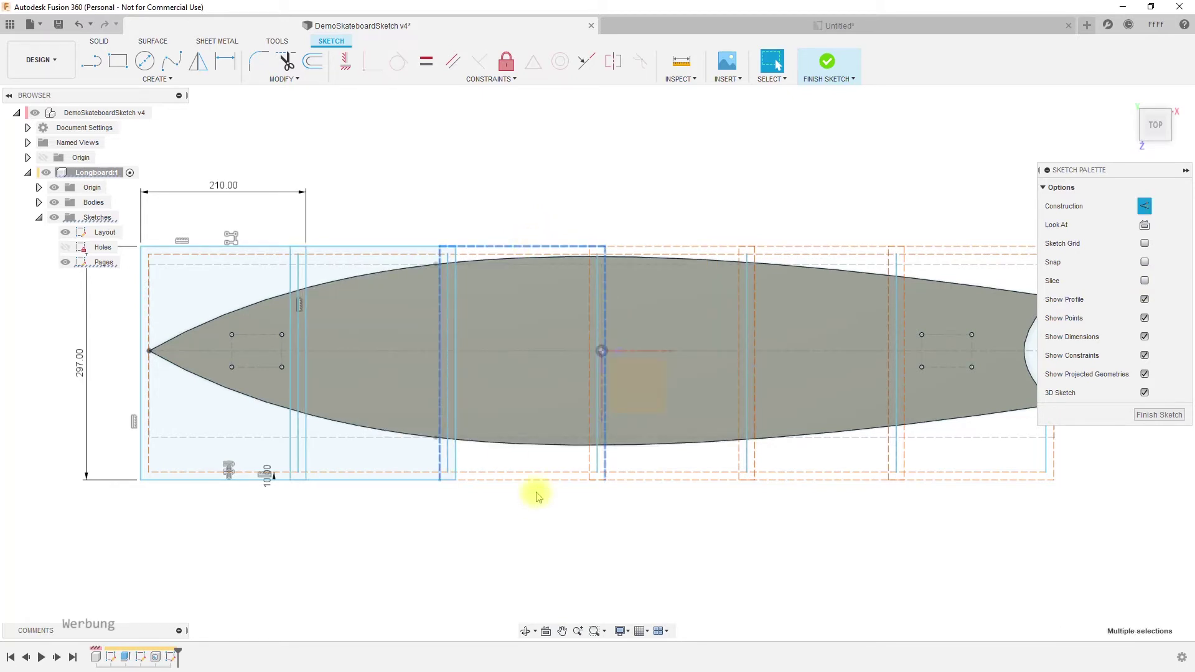
{"action": "left_click", "coordinate": [1145, 206]}
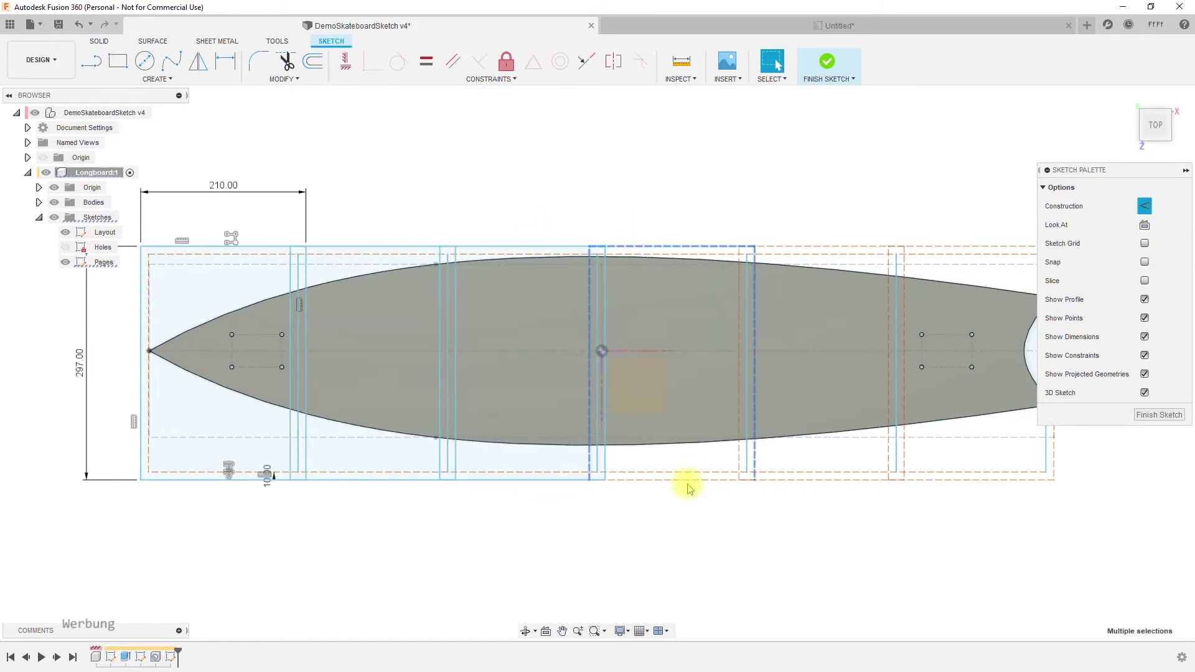
{"action": "left_click", "coordinate": [828, 246]}
{"action": "left_click", "coordinate": [740, 302], "text": "shift"}
{"action": "left_click", "coordinate": [819, 479], "text": "shift"}
{"action": "left_click", "coordinate": [1144, 206]}
{"action": "left_click", "coordinate": [1003, 246]}
{"action": "left_click", "coordinate": [1054, 450], "text": "shift"}
{"action": "left_click", "coordinate": [889, 457], "text": "shift"}
{"action": "left_click", "coordinate": [952, 480], "text": "shift"}
Step: Finish editing the Pages sketch and save the design as a new version
{"action": "left_click", "coordinate": [1144, 417]}
{"action": "double_click", "coordinate": [103, 262]}
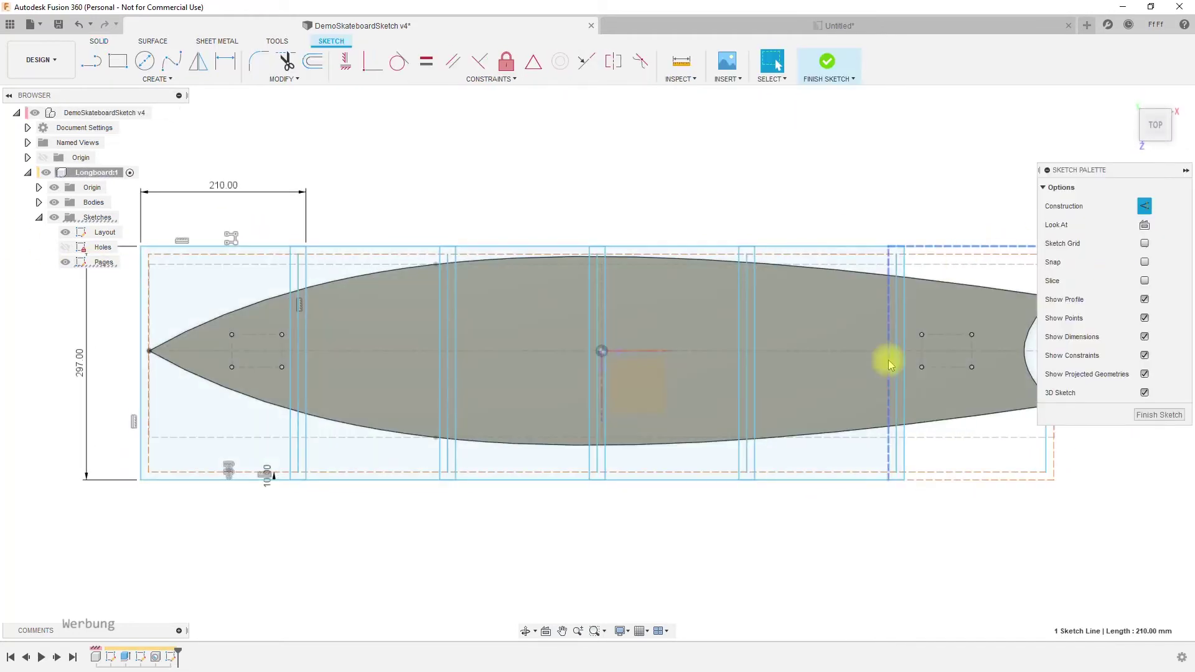
{"action": "key", "text": "ctrl+s"}
{"action": "type", "text": "Oahe"}
{"action": "key", "text": "Return"}
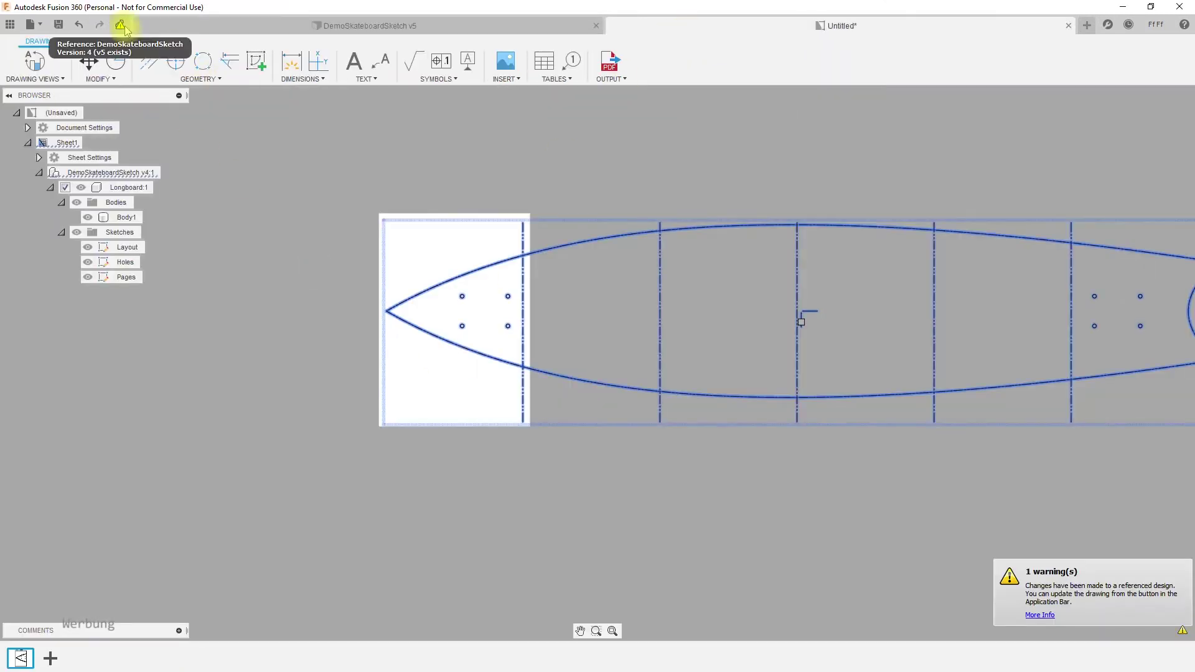
Step: Update the drawing to the latest version of the referenced design and select the Pages sketch in its view
{"action": "left_click", "coordinate": [50, 187]}
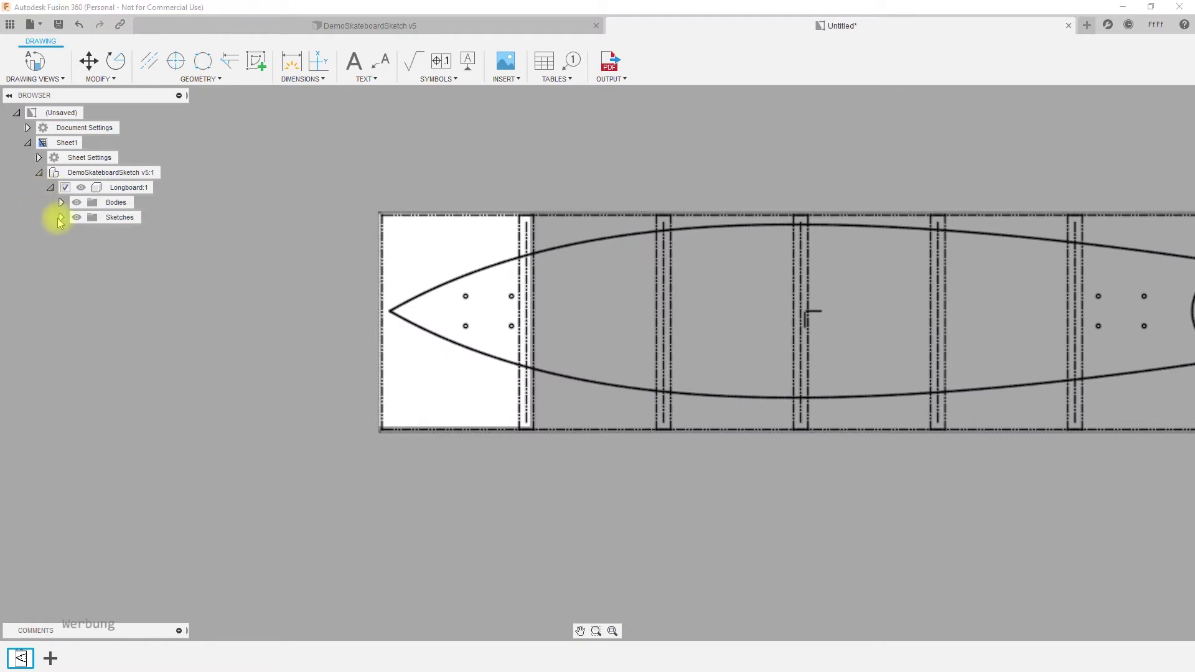
{"action": "left_click", "coordinate": [61, 217]}
{"action": "left_click", "coordinate": [121, 262]}
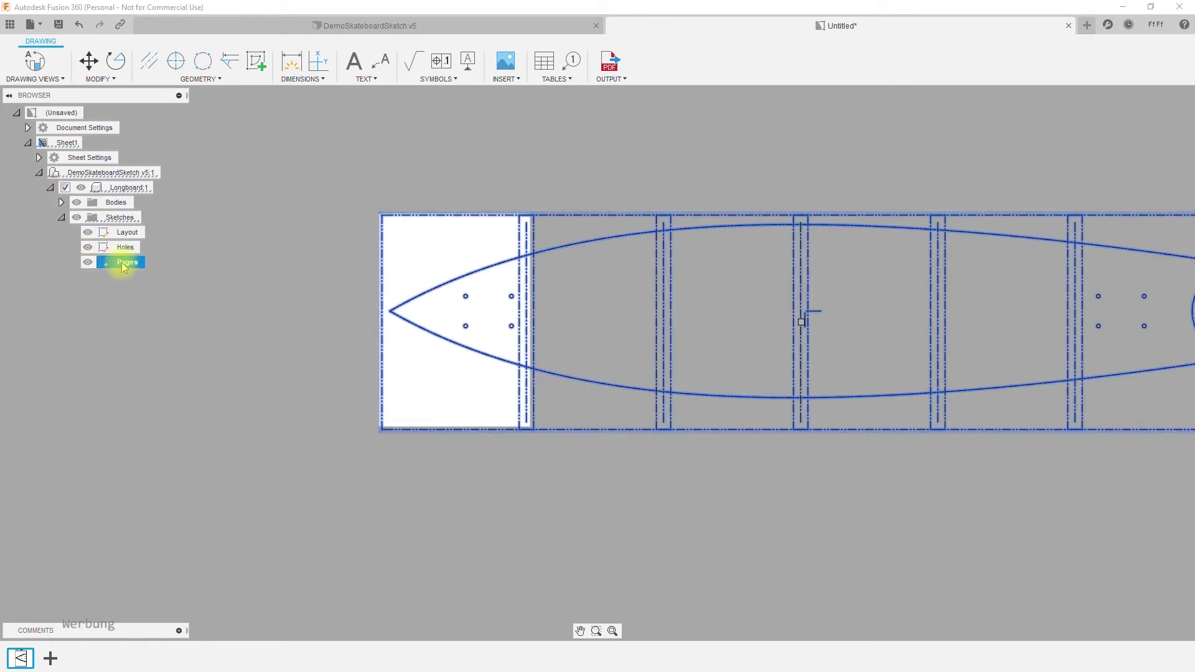
Step: Move the drawing view by the first page frame's upper-left corner onto the matching corner of the A4 sheet
{"action": "scroll", "coordinate": [407, 258], "scroll_direction": "up", "scroll_amount": 3}
{"action": "right_click", "coordinate": [361, 185]}
{"action": "left_click", "coordinate": [357, 244]}
{"action": "mouse_move", "coordinate": [360, 187]}
{"action": "left_mouse_down"}
{"action": "mouse_move", "coordinate": [381, 198]}
{"action": "mouse_move", "coordinate": [381, 212]}
{"action": "mouse_move", "coordinate": [351, 183]}
{"action": "left_mouse_up"}
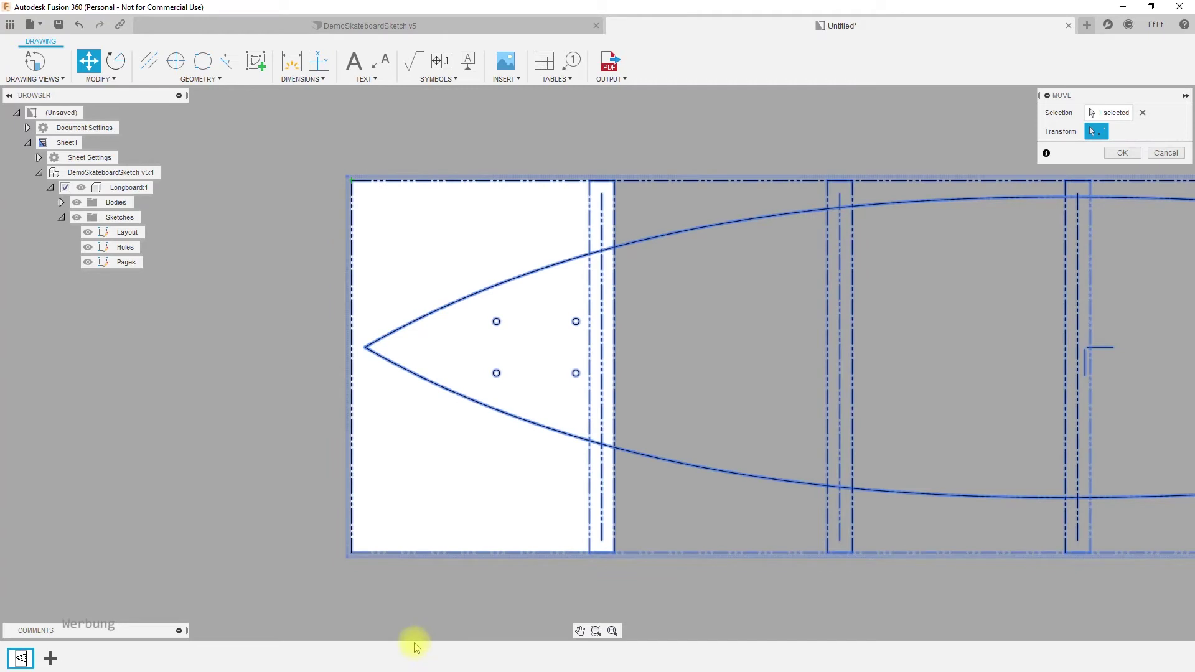
{"action": "left_click", "coordinate": [1122, 153]}
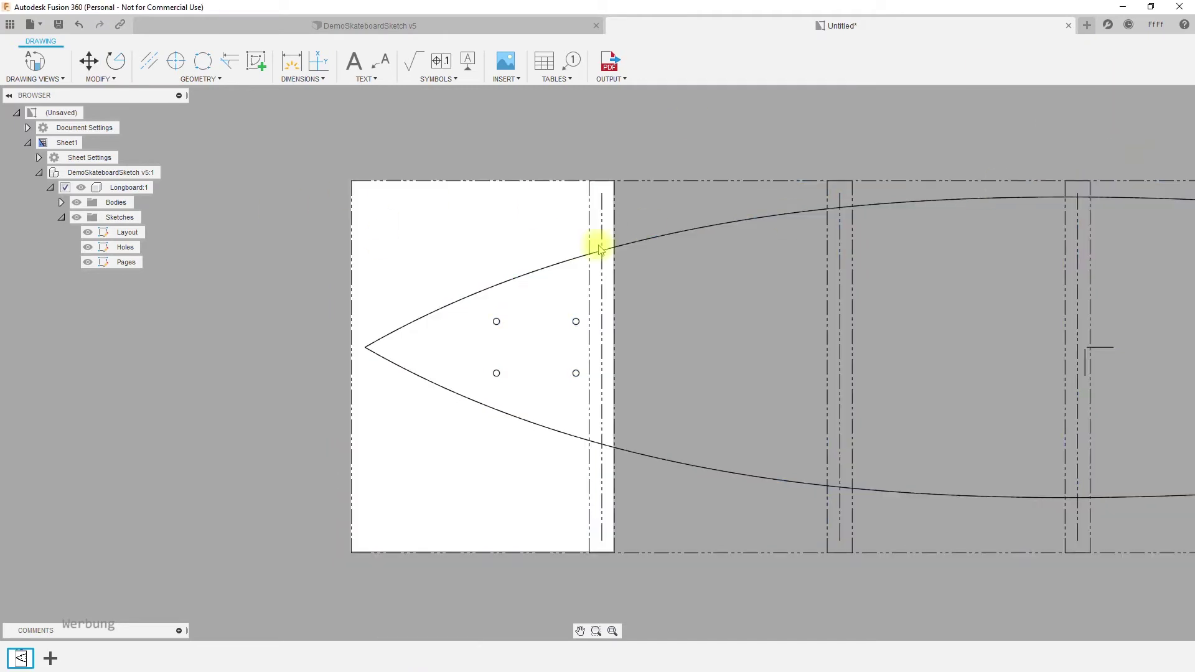
{"action": "left_click", "coordinate": [319, 62]}
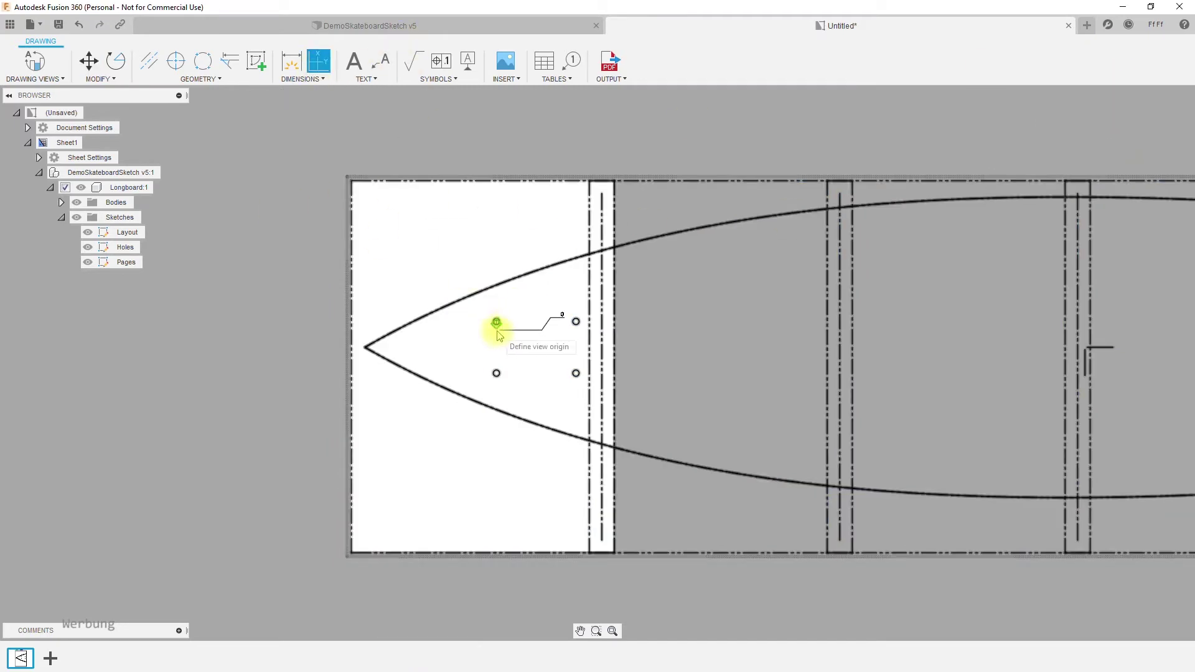
{"action": "scroll", "coordinate": [491, 324], "scroll_direction": "up", "scroll_amount": 4}
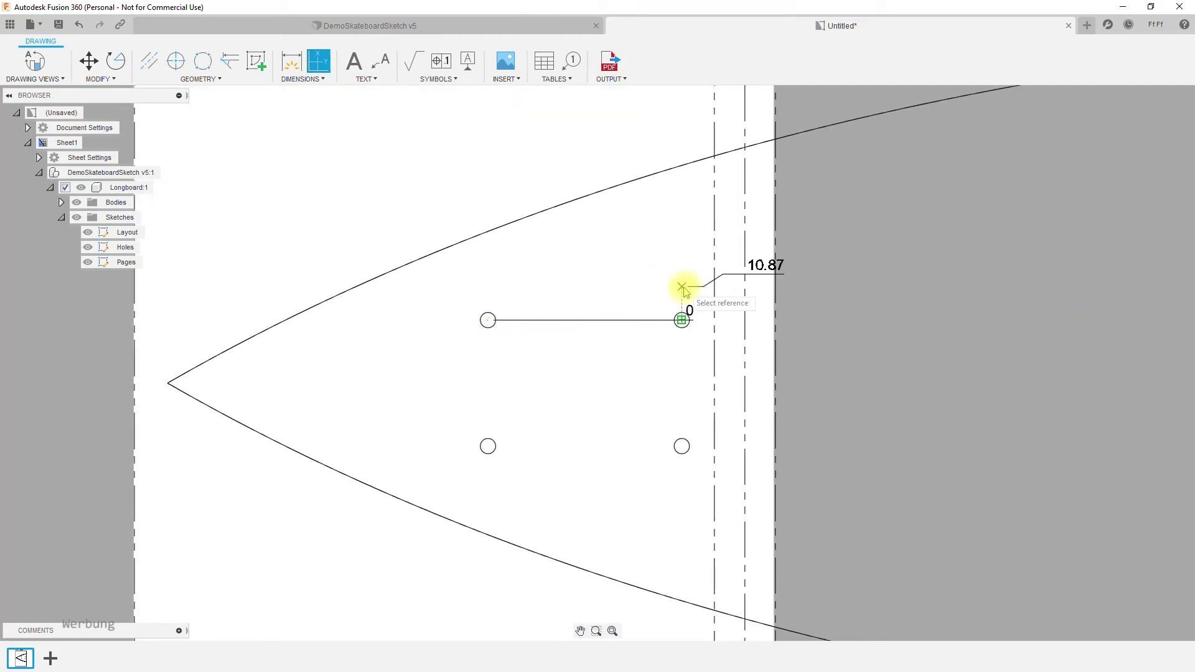
{"action": "key", "text": "Escape"}
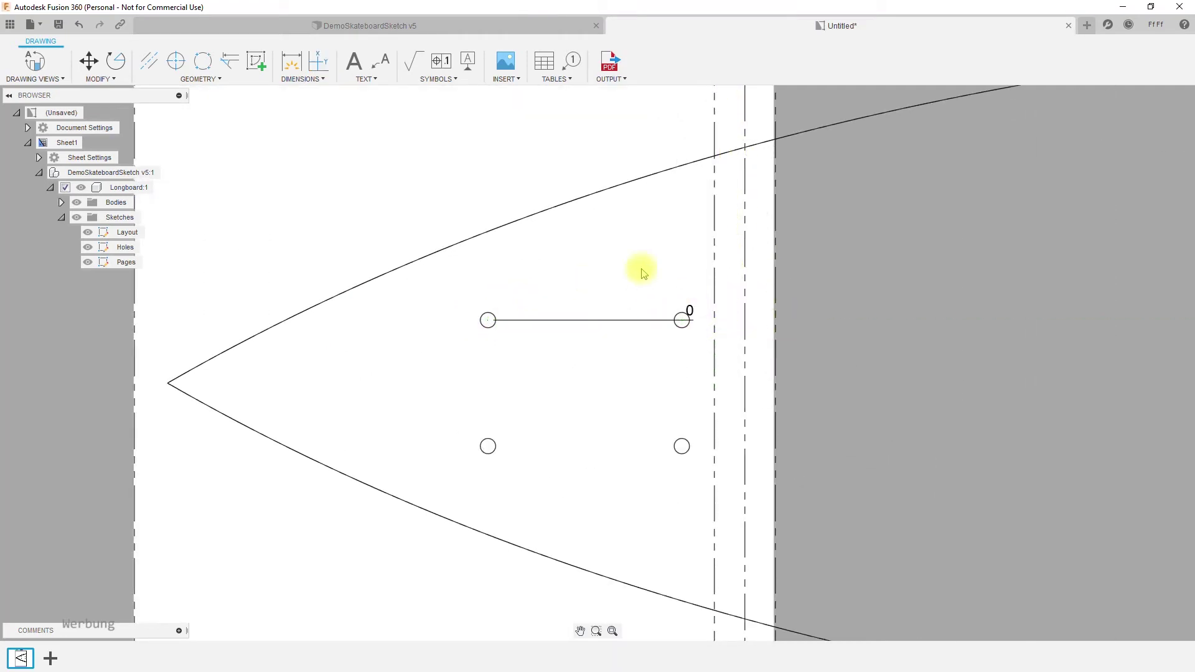
Step: Dimension the lengthwise and crosswise spacing of the four mounting holes near the nose
{"action": "left_click", "coordinate": [488, 320]}
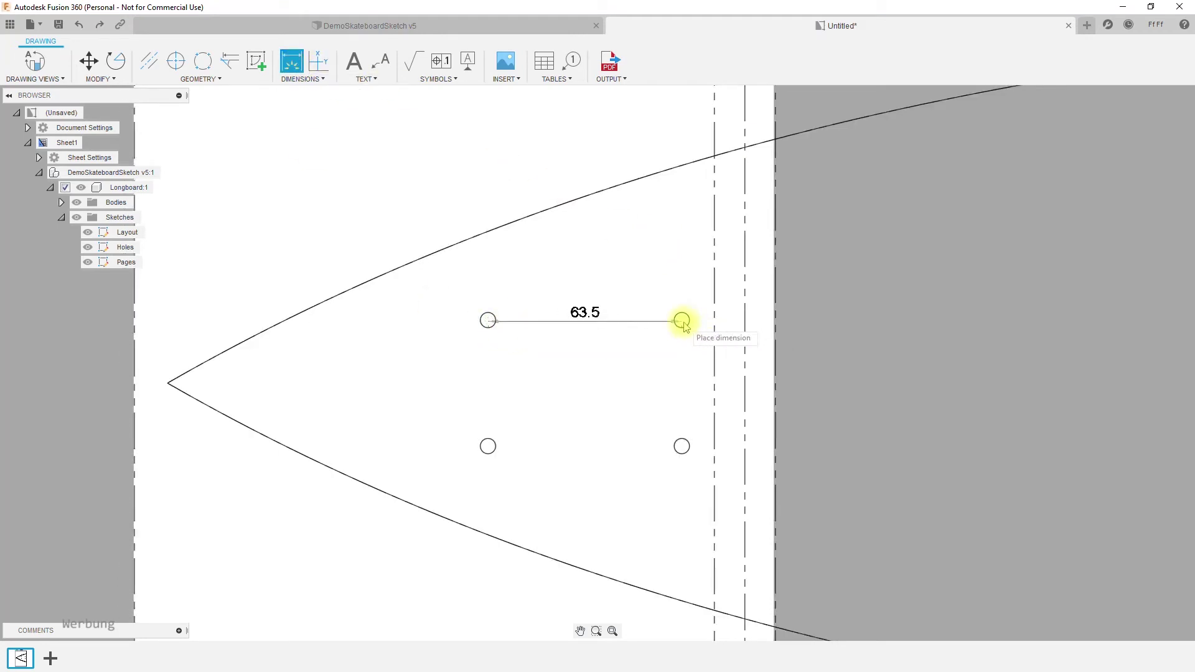
{"action": "left_click", "coordinate": [626, 283]}
{"action": "left_click", "coordinate": [682, 321]}
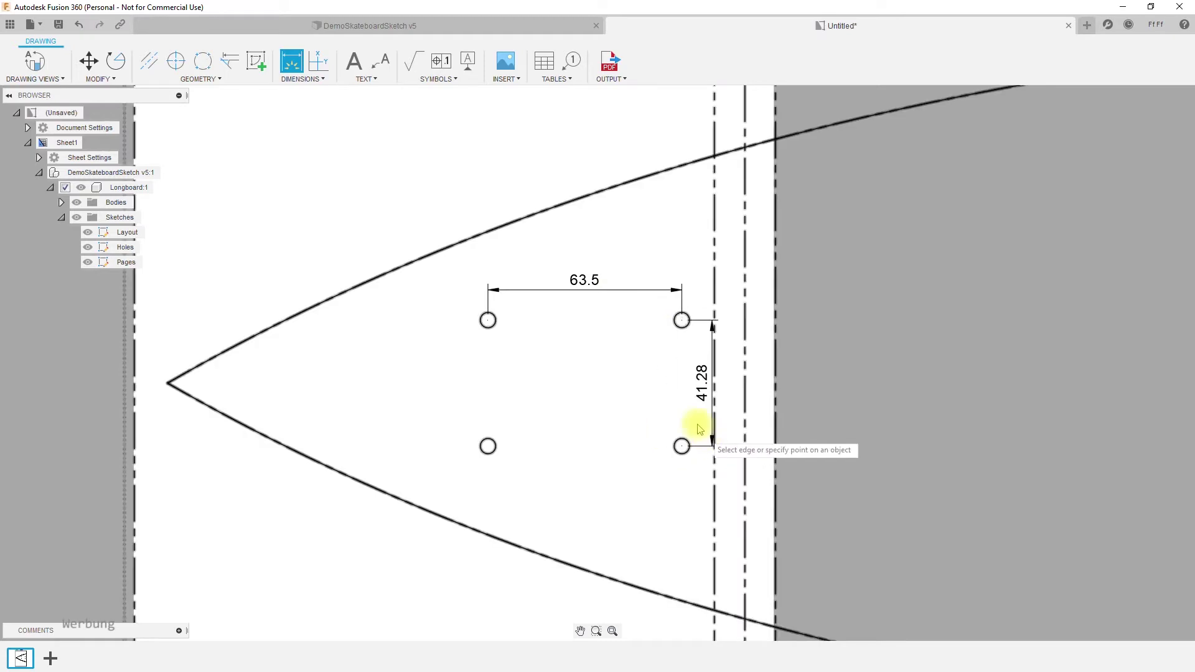
{"action": "left_click", "coordinate": [706, 437]}
Step: Dimension the distance along the board from the nose tip to the nearest mounting holes, placed below the outline
{"action": "left_click", "coordinate": [169, 384]}
{"action": "left_click", "coordinate": [488, 447]}
{"action": "left_click", "coordinate": [488, 565]}
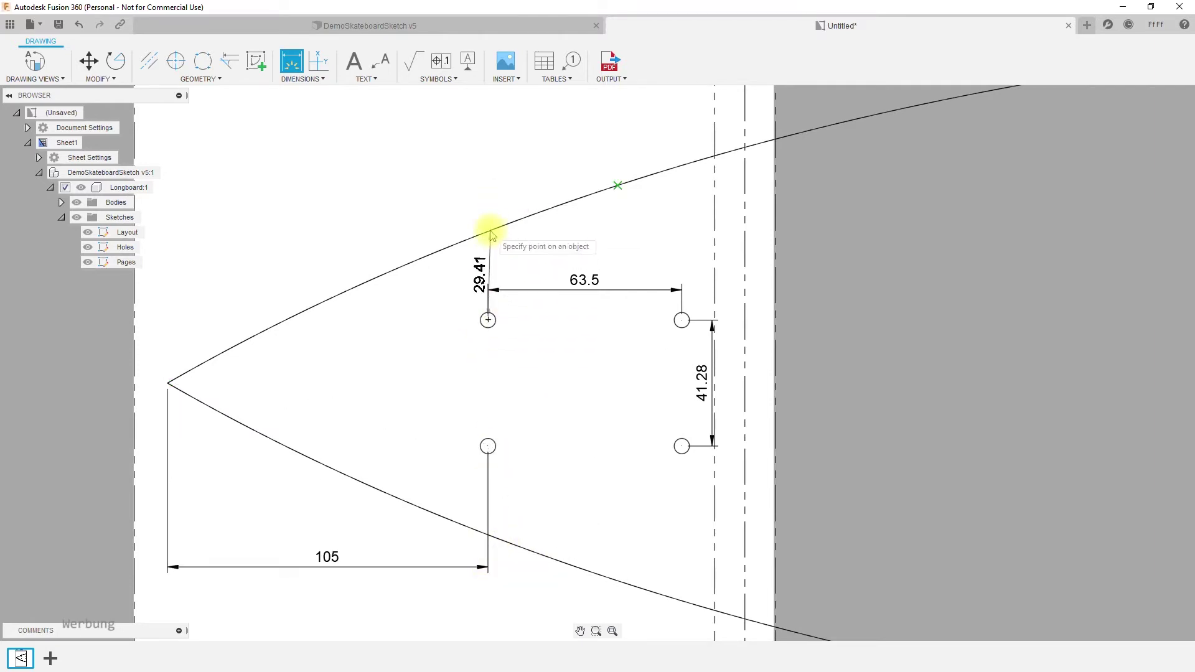
{"action": "left_click", "coordinate": [320, 64]}
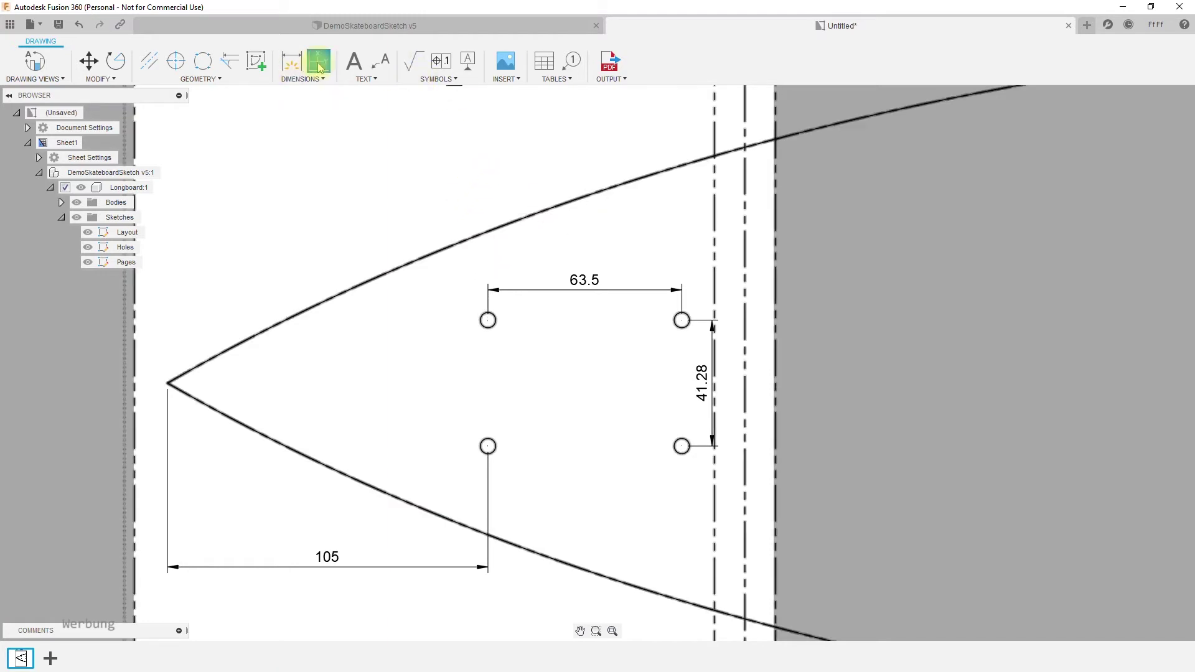
{"action": "scroll", "coordinate": [475, 182], "scroll_direction": "down", "scroll_amount": 3}
{"action": "scroll", "coordinate": [461, 194], "scroll_direction": "up", "scroll_amount": 1}
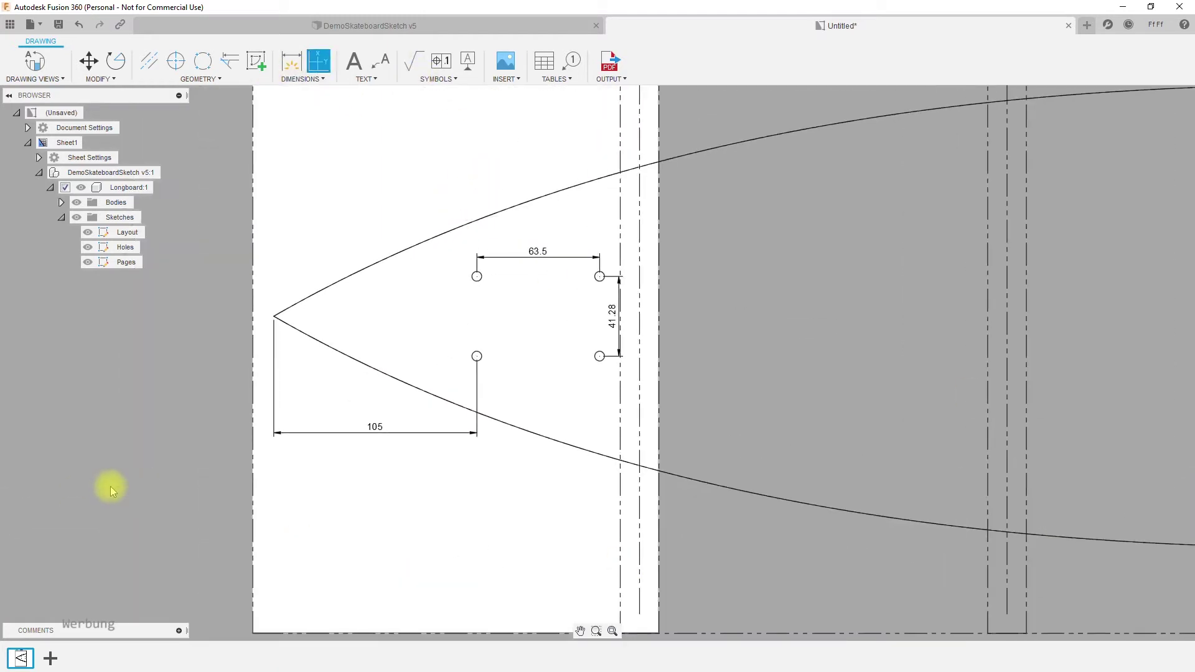
{"action": "key", "text": "Escape"}
Step: Add a second sheet and place a TOP base view of the longboard with visible and hidden edges at 1:1 scale
{"action": "scroll", "coordinate": [726, 378], "scroll_direction": "down", "scroll_amount": 2}
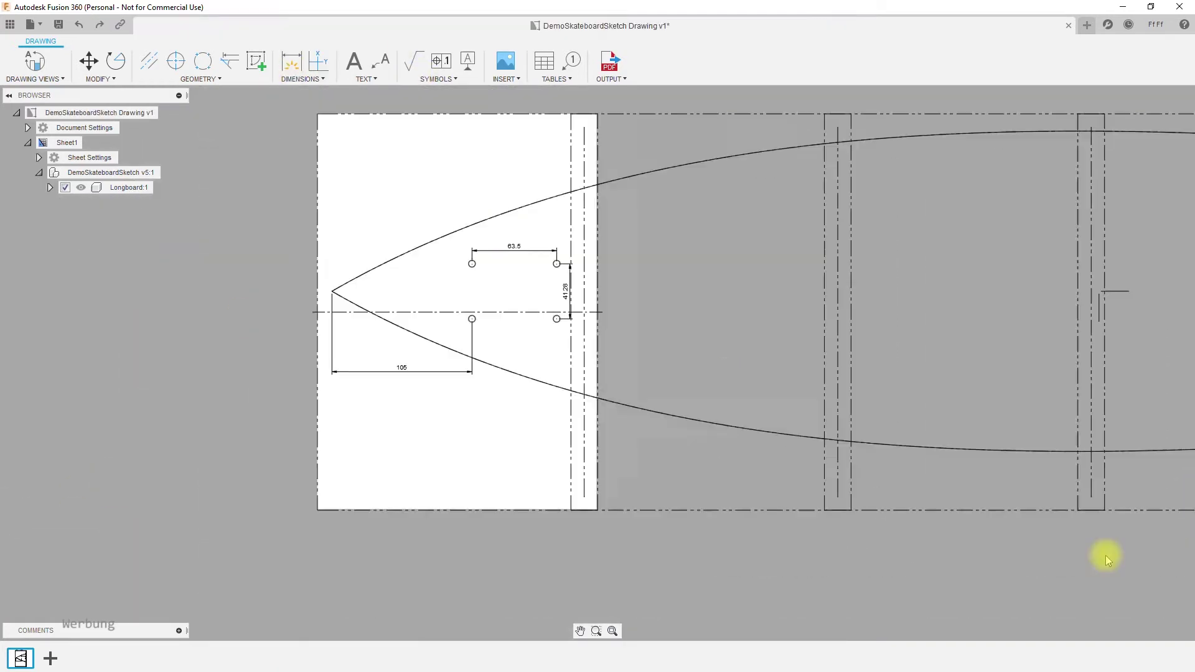
{"action": "scroll", "coordinate": [687, 353], "scroll_direction": "down", "scroll_amount": 1}
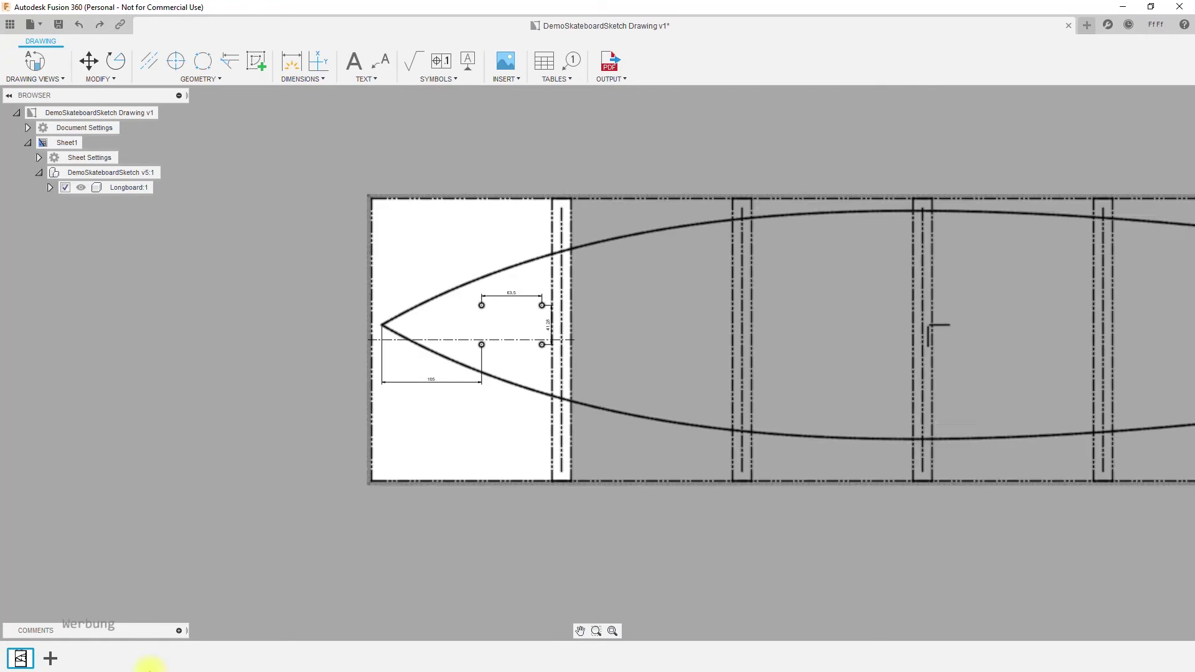
{"action": "left_click", "coordinate": [50, 657]}
{"action": "left_click", "coordinate": [497, 190]}
{"action": "left_click", "coordinate": [1147, 168]}
{"action": "left_click", "coordinate": [1136, 188]}
{"action": "left_click", "coordinate": [1178, 206]}
{"action": "left_click", "coordinate": [1122, 302]}
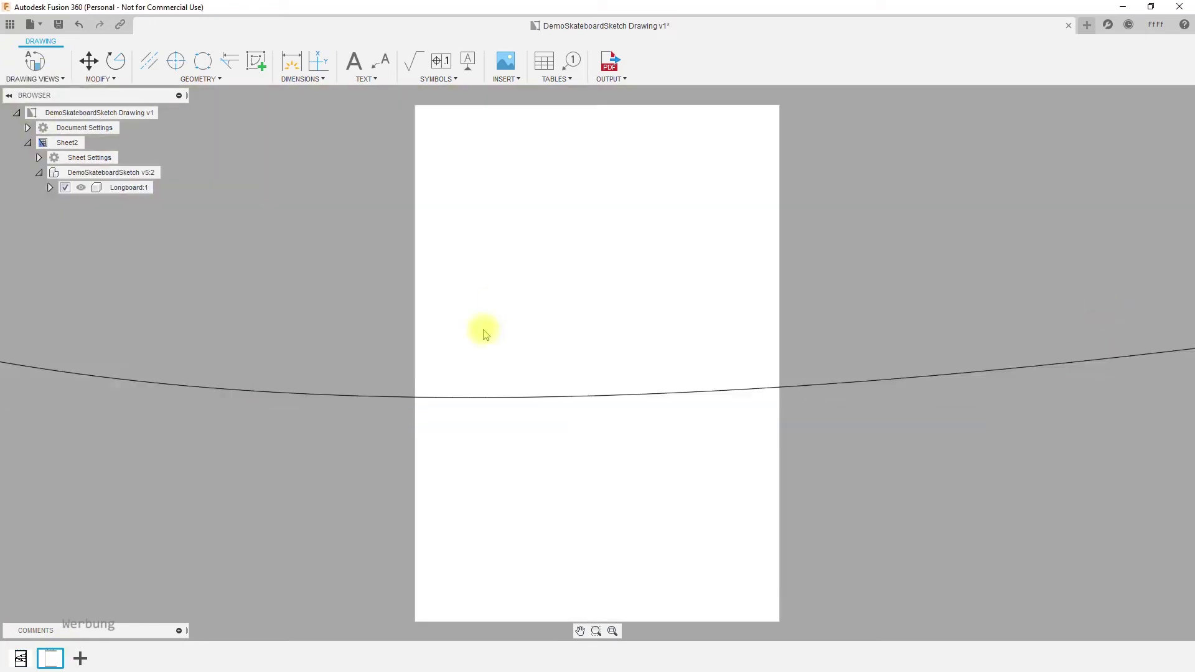
Step: Show the longboard's Pages sketch in the view on Sheet2
{"action": "scroll", "coordinate": [484, 348], "scroll_direction": "down", "scroll_amount": 5}
{"action": "right_click", "coordinate": [164, 227]}
{"action": "mouse_move", "coordinate": [165, 300]}
{"action": "left_click", "coordinate": [233, 296]}
{"action": "left_click", "coordinate": [50, 187]}
{"action": "left_click", "coordinate": [61, 217]}
{"action": "left_click", "coordinate": [88, 262]}
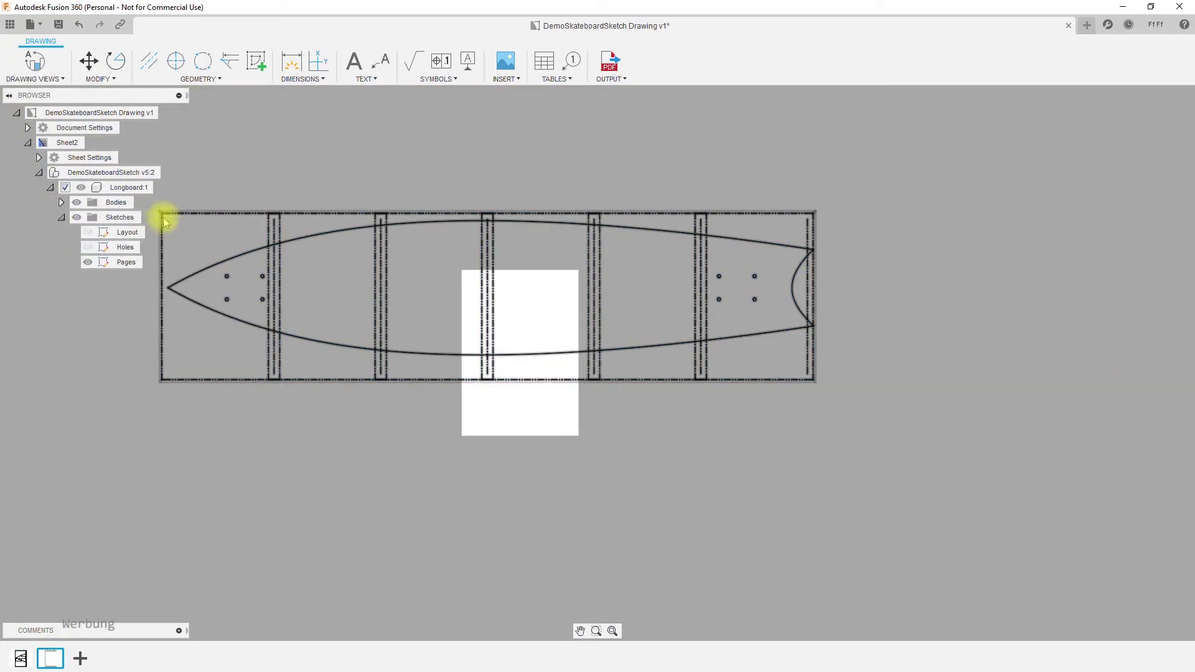
Step: Move the Sheet2 view by the second page frame's lower-left corner onto the sheet's lower-left corner
{"action": "left_click", "coordinate": [778, 245]}
{"action": "left_click", "coordinate": [1091, 128]}
{"action": "left_click", "coordinate": [268, 380]}
{"action": "left_click", "coordinate": [461, 436]}
{"action": "left_click", "coordinate": [1123, 151]}
Step: Add a third sheet and place a TOP base view with visible and hidden edges at 1:1 scale
{"action": "left_click", "coordinate": [80, 658]}
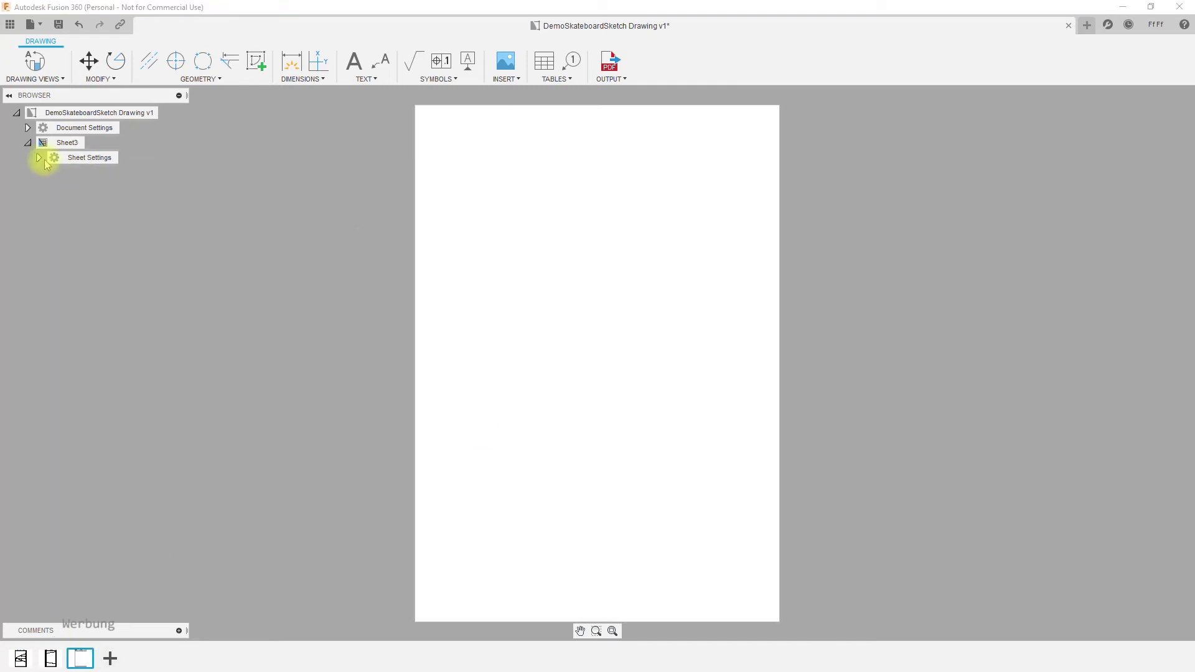
{"action": "left_click", "coordinate": [38, 158]}
{"action": "left_click", "coordinate": [35, 74]}
{"action": "left_click", "coordinate": [32, 93]}
{"action": "left_click", "coordinate": [501, 149]}
{"action": "left_click", "coordinate": [1148, 169]}
{"action": "left_click", "coordinate": [1136, 189]}
{"action": "left_click", "coordinate": [1126, 302]}
Step: Show the Pages sketch on Sheet3 and move the view so the third page frame's upper-left corner meets the sheet's corner
{"action": "scroll", "coordinate": [729, 409], "scroll_direction": "down", "scroll_amount": 5}
{"action": "left_click", "coordinate": [61, 277]}
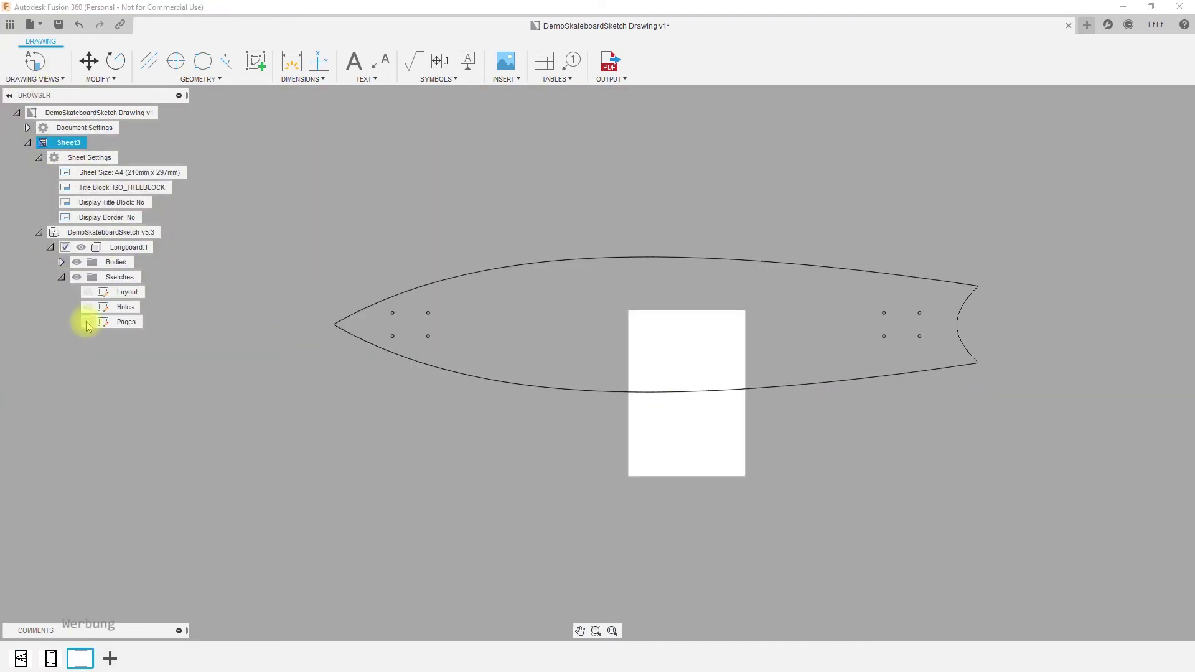
{"action": "left_click", "coordinate": [87, 322]}
{"action": "left_click", "coordinate": [552, 245]}
{"action": "left_click", "coordinate": [1091, 128]}
{"action": "left_click", "coordinate": [544, 241]}
{"action": "left_click", "coordinate": [628, 311]}
{"action": "left_click", "coordinate": [1123, 151]}
Step: Add a fourth sheet with a TOP base view at 1:1 scale and show the Pages sketch in it
{"action": "left_click", "coordinate": [110, 658]}
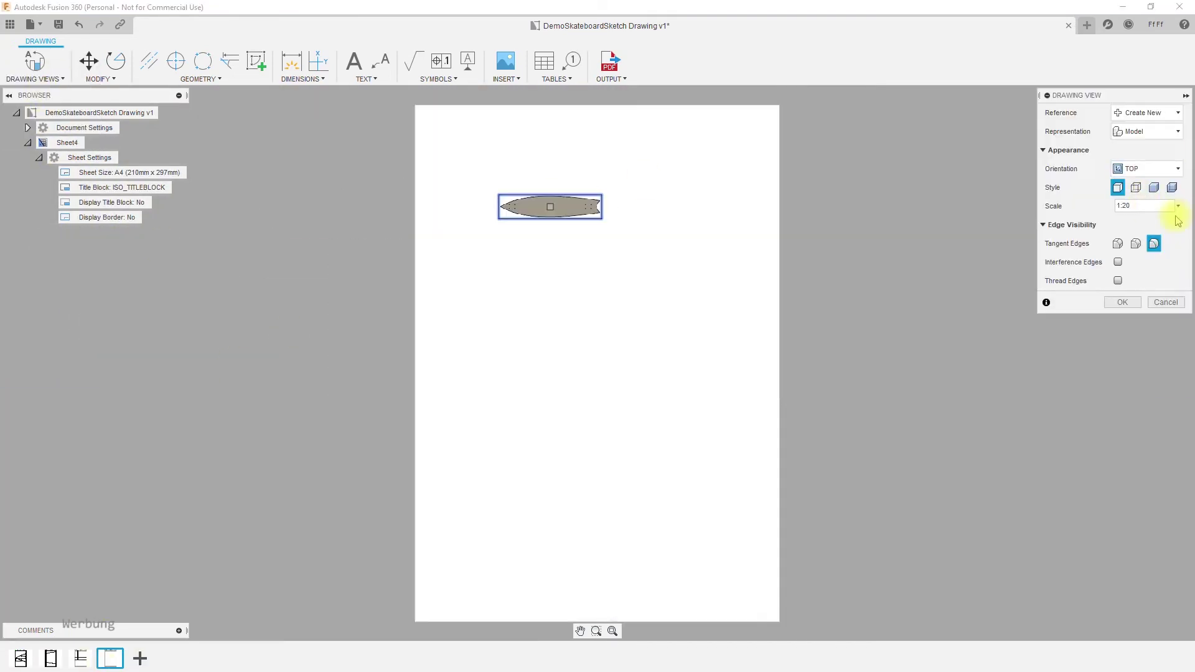
{"action": "left_click", "coordinate": [1122, 302]}
{"action": "scroll", "coordinate": [623, 433], "scroll_direction": "down", "scroll_amount": 5}
{"action": "left_click", "coordinate": [61, 277]}
{"action": "left_click", "coordinate": [88, 321]}
Step: Move the Sheet4 view by the fourth page frame's upper-left corner onto the sheet's upper-left corner
{"action": "left_click", "coordinate": [544, 292]}
{"action": "key", "text": "m"}
{"action": "left_click", "coordinate": [587, 237]}
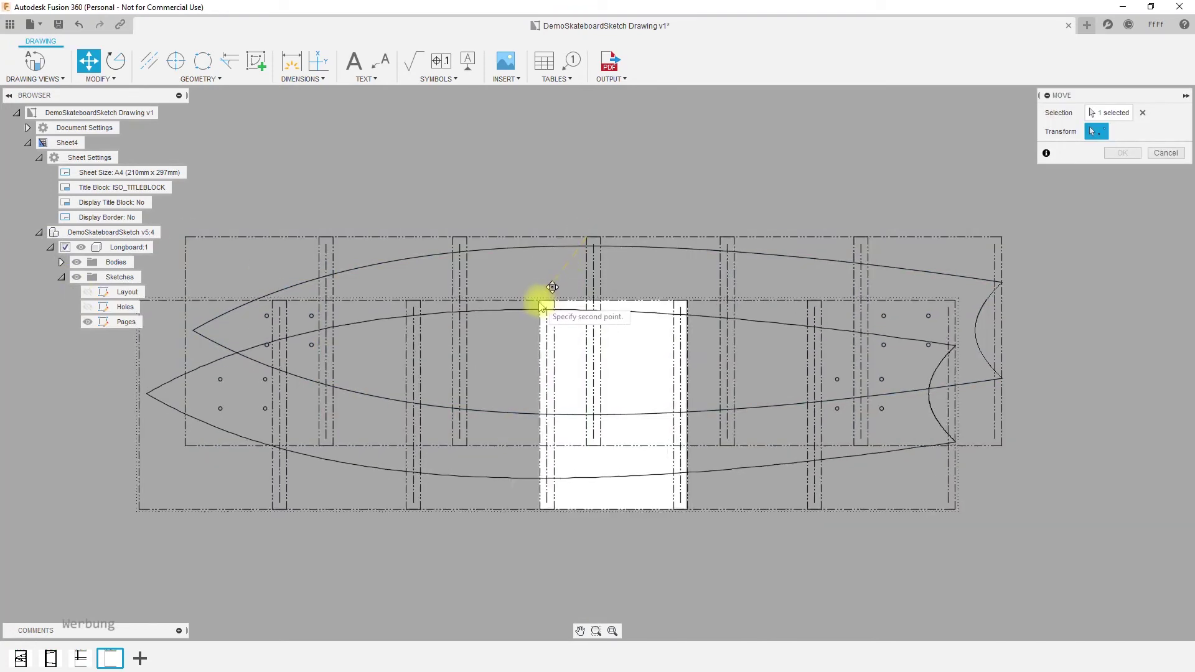
{"action": "left_click", "coordinate": [539, 302]}
{"action": "left_click", "coordinate": [1123, 153]}
Step: Add a fifth sheet and place a TOP base view of the longboard on it
{"action": "left_click", "coordinate": [140, 659]}
{"action": "left_click", "coordinate": [32, 94]}
{"action": "left_click", "coordinate": [544, 191]}
{"action": "left_click", "coordinate": [1123, 302]}
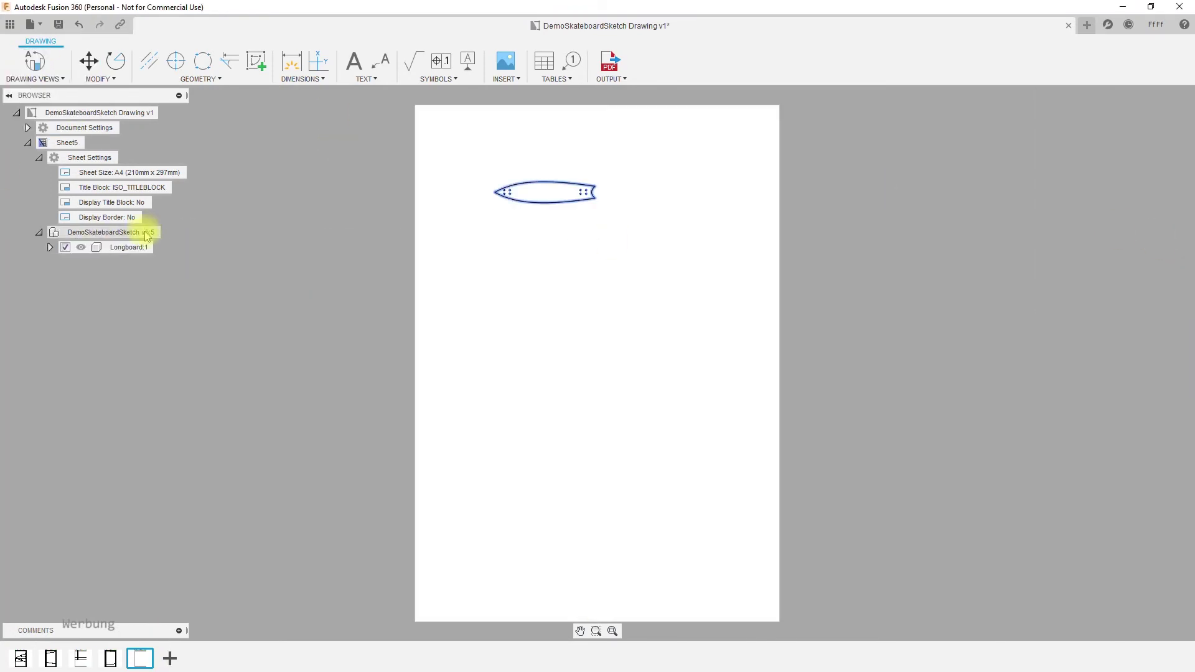
Step: Place a TOP base view of the longboard at 1:1 scale on Sheet5 and show the Pages sketch in it
{"action": "right_click", "coordinate": [150, 232]}
{"action": "left_click", "coordinate": [183, 261]}
{"action": "left_click", "coordinate": [1118, 245]}
{"action": "left_click", "coordinate": [1147, 168]}
{"action": "left_click", "coordinate": [1142, 245]}
{"action": "left_click", "coordinate": [716, 361]}
{"action": "scroll", "coordinate": [695, 356], "scroll_direction": "down", "scroll_amount": 5}
{"action": "left_click", "coordinate": [1123, 302]}
{"action": "left_click", "coordinate": [61, 277]}
{"action": "left_click", "coordinate": [87, 322]}
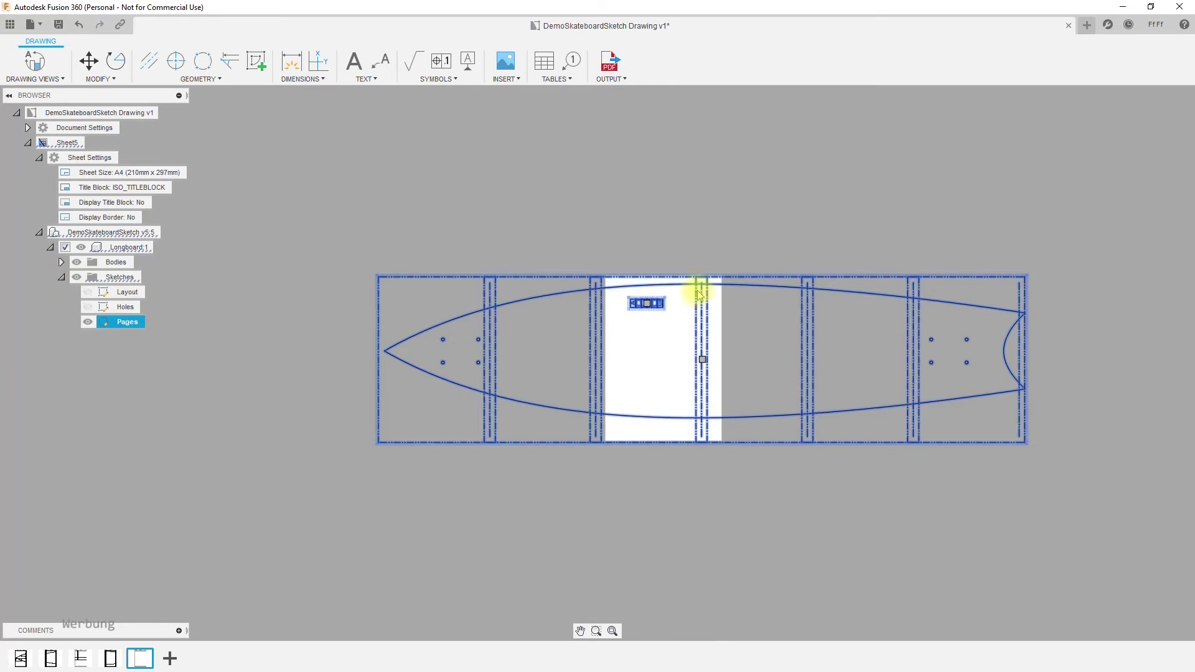
Step: Move the large Sheet5 view by the fourth page frame's upper-left corner onto the sheet's upper-left corner
{"action": "left_click", "coordinate": [699, 280]}
{"action": "left_click", "coordinate": [1143, 113]}
{"action": "left_click", "coordinate": [779, 278]}
{"action": "left_click", "coordinate": [1094, 131]}
{"action": "left_click", "coordinate": [698, 279]}
{"action": "left_click", "coordinate": [609, 276]}
{"action": "left_click", "coordinate": [608, 280]}
{"action": "scroll", "coordinate": [619, 262], "scroll_direction": "up", "scroll_amount": 5}
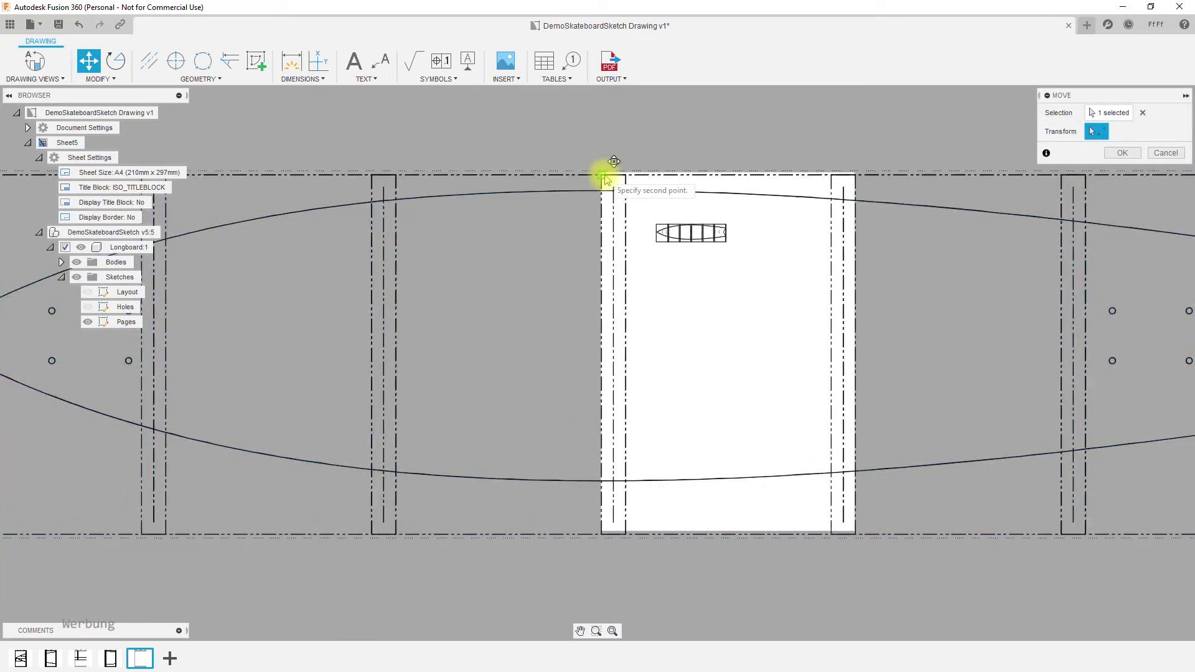
{"action": "left_click", "coordinate": [1123, 152]}
{"action": "middle_click_drag", "start_coordinate": [510, 594], "coordinate": [440, 558]}
{"action": "scroll", "coordinate": [240, 381], "scroll_direction": "down", "scroll_amount": 4}
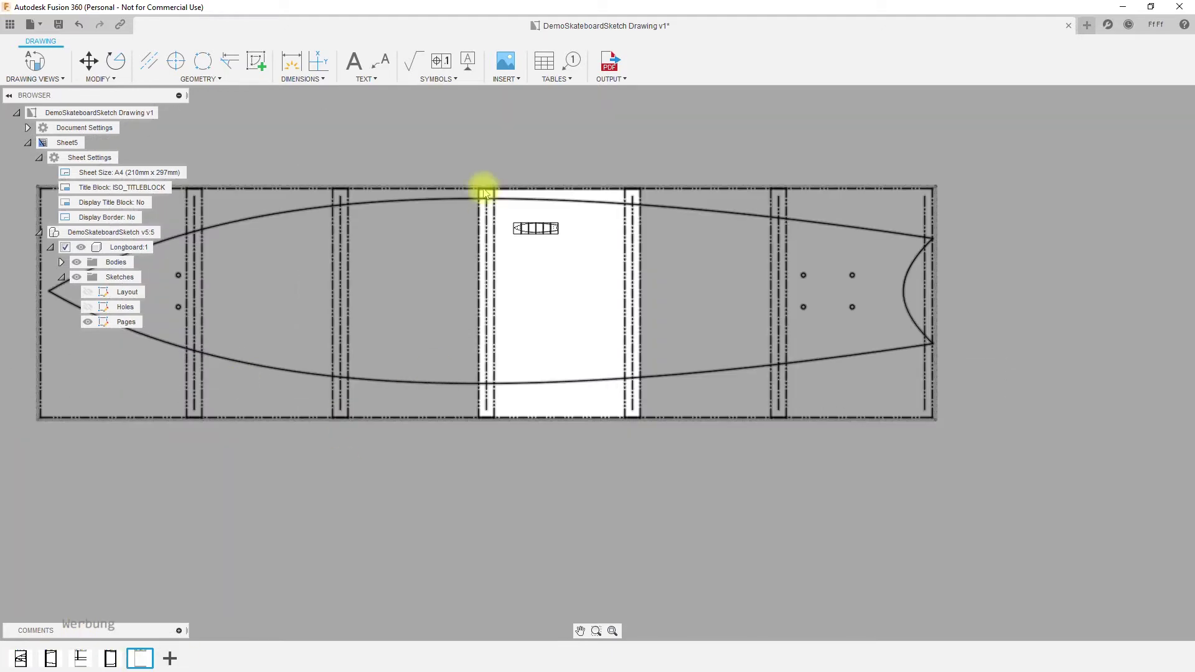
Step: Move the large Sheet5 view by the fifth page frame's upper-left corner onto the sheet's upper-left corner
{"action": "key", "text": "m"}
{"action": "left_click", "coordinate": [484, 189]}
{"action": "left_click", "coordinate": [1094, 131]}
{"action": "left_click", "coordinate": [625, 189]}
{"action": "left_click", "coordinate": [478, 189]}
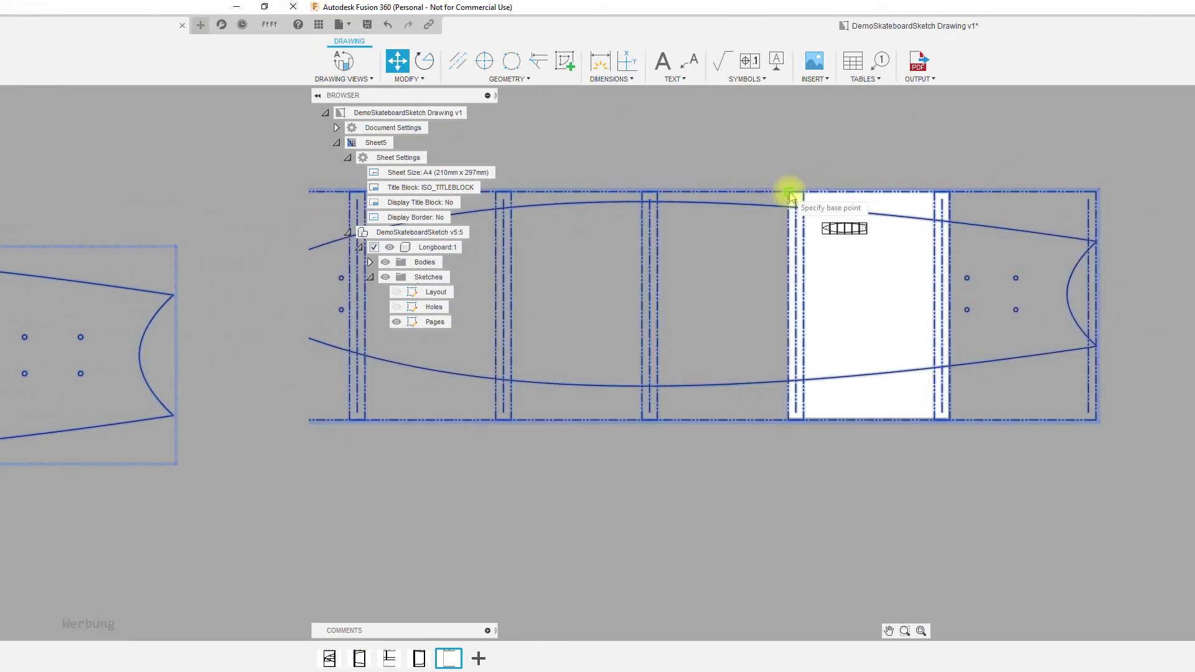
{"action": "left_click", "coordinate": [1122, 152]}
Step: Add a sixth sheet with the longboard's base view and move the last page frame's upper-left corner onto the sheet's corner
{"action": "left_click", "coordinate": [170, 658]}
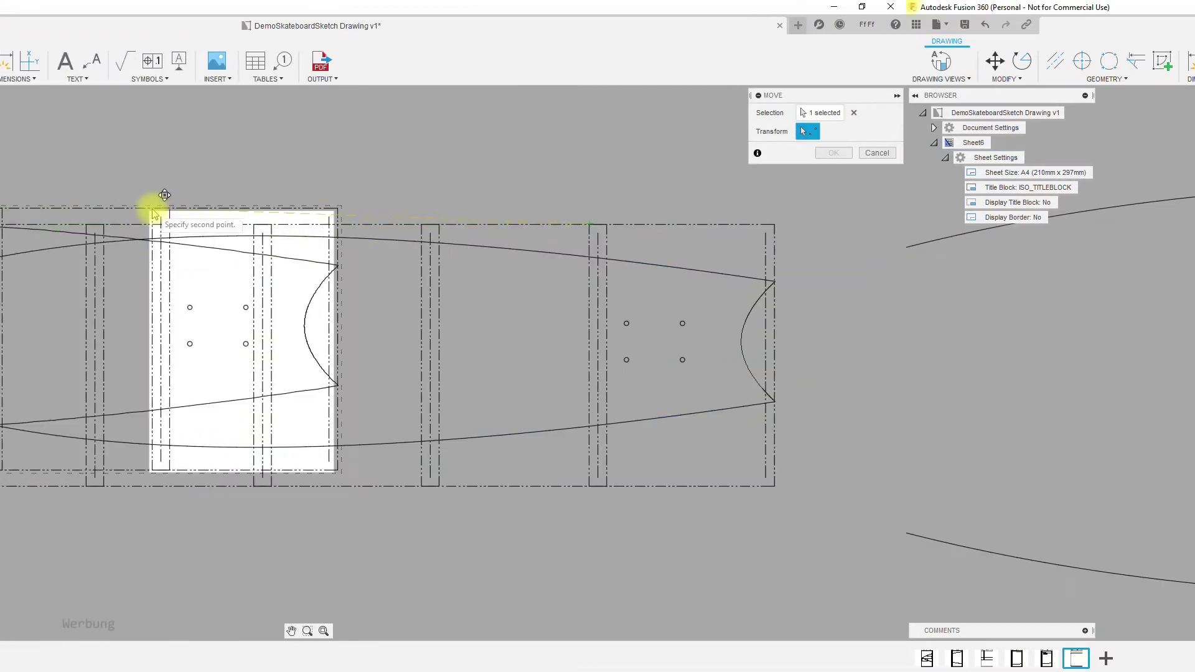
{"action": "left_click", "coordinate": [299, 213]}
{"action": "left_click", "coordinate": [984, 153]}
Step: Sketch two vertical lines on Sheet6: one about 161 mm across the board behind the holes, one about 74 mm from the tail cutout's deepest point to the upper edge
{"action": "left_click", "coordinate": [117, 61]}
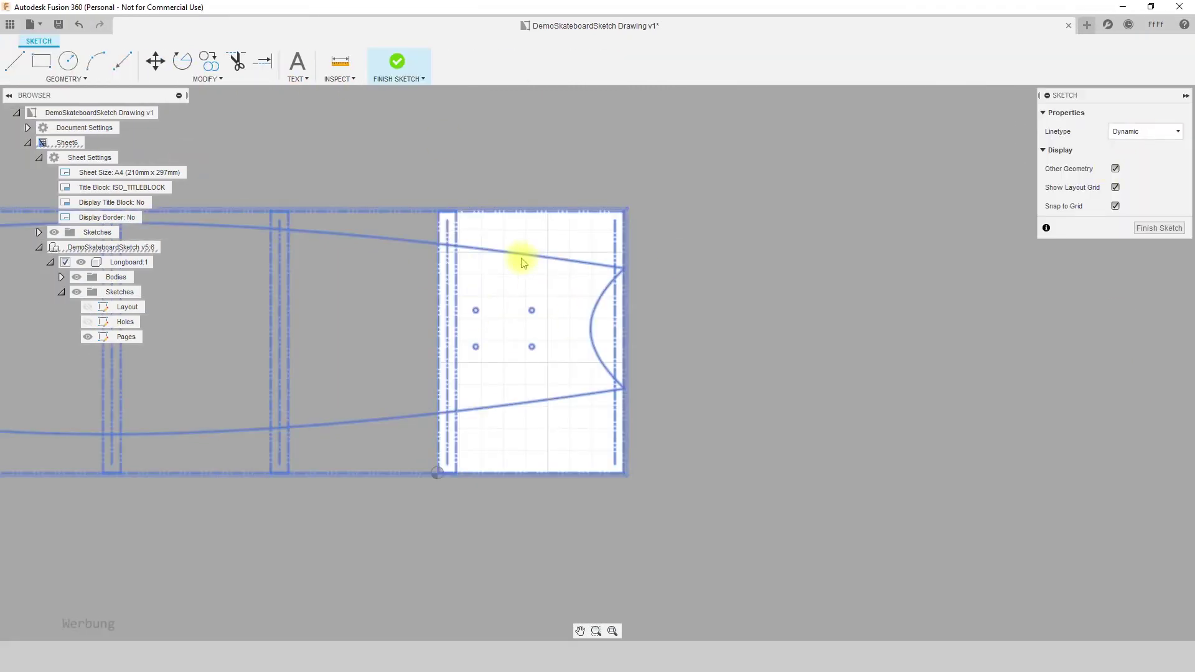
{"action": "key", "text": "l"}
{"action": "left_click", "coordinate": [547, 402]}
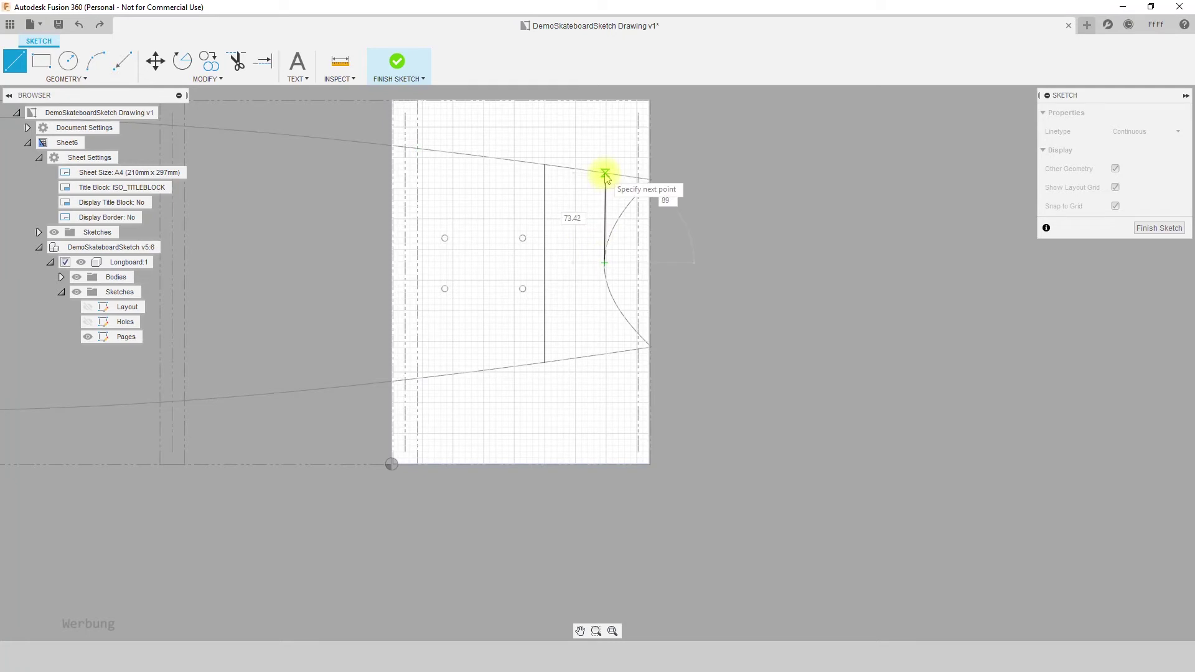
{"action": "scroll", "coordinate": [603, 200], "scroll_direction": "up", "scroll_amount": 3}
{"action": "left_click", "coordinate": [603, 142]}
{"action": "left_click", "coordinate": [1159, 228]}
Step: Dimension the lengths of both sketched lines and the tail holes' horizontal and vertical spacing on Sheet6
{"action": "key", "text": "d"}
{"action": "left_click", "coordinate": [603, 230]}
{"action": "left_click", "coordinate": [556, 230]}
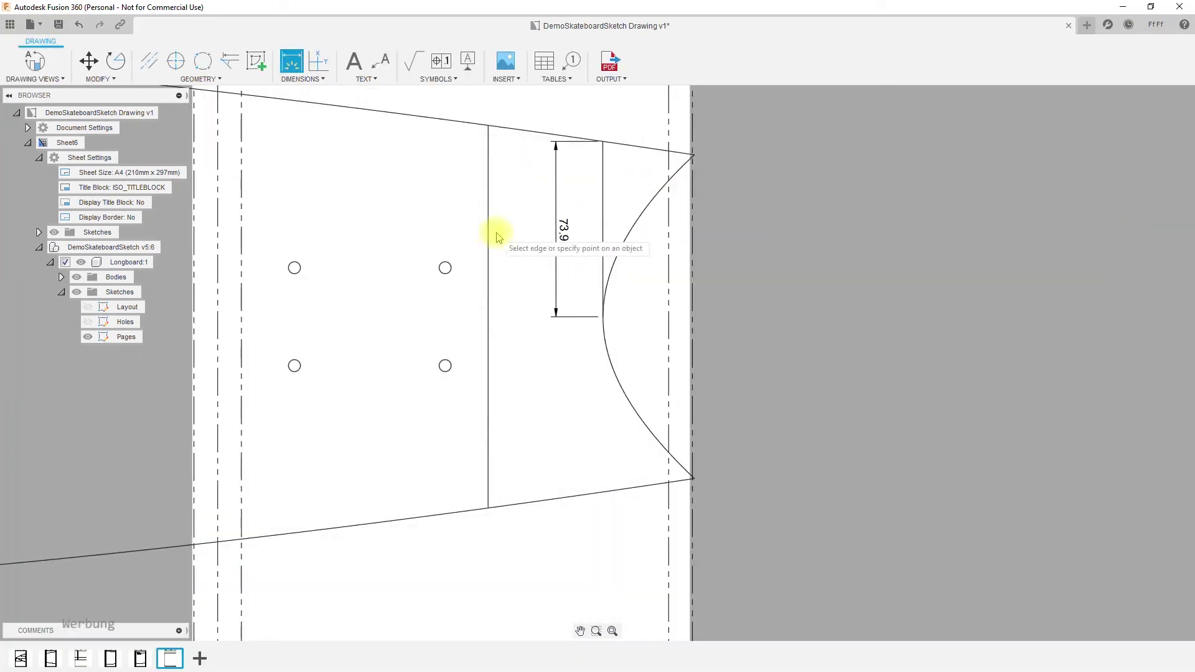
{"action": "left_click", "coordinate": [488, 236]}
{"action": "left_click", "coordinate": [465, 249]}
{"action": "left_click", "coordinate": [295, 268]}
Step: Try to dimension the tail cutout's depth from its deepest point to the board's end, and undo that dimension
{"action": "left_click", "coordinate": [603, 317]}
{"action": "left_click", "coordinate": [693, 315]}
{"action": "left_click", "coordinate": [693, 315]}
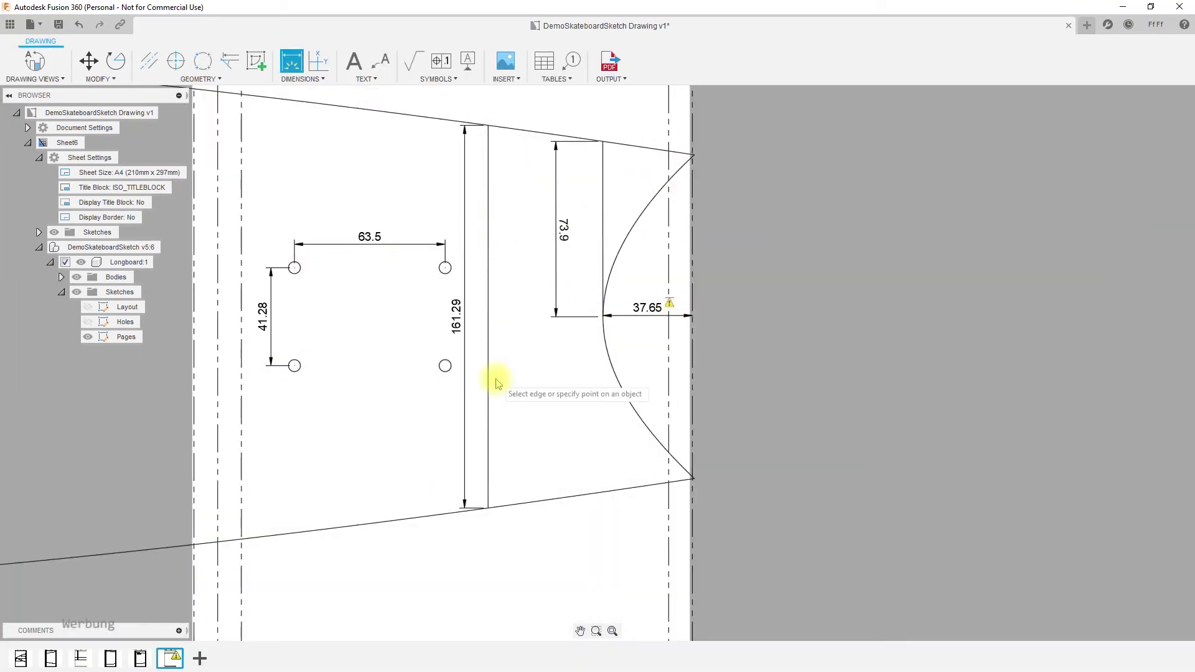
{"action": "key", "text": "Escape"}
{"action": "scroll", "coordinate": [498, 408], "scroll_direction": "down", "scroll_amount": 5}
{"action": "scroll", "coordinate": [554, 379], "scroll_direction": "up", "scroll_amount": 10}
{"action": "key", "text": "ctrl+z"}
Step: Dimension the horizontal distances from the tail cutout's deepest point to the inner dash-dotted line and to the page frame's outer edge
{"action": "left_click", "coordinate": [291, 62]}
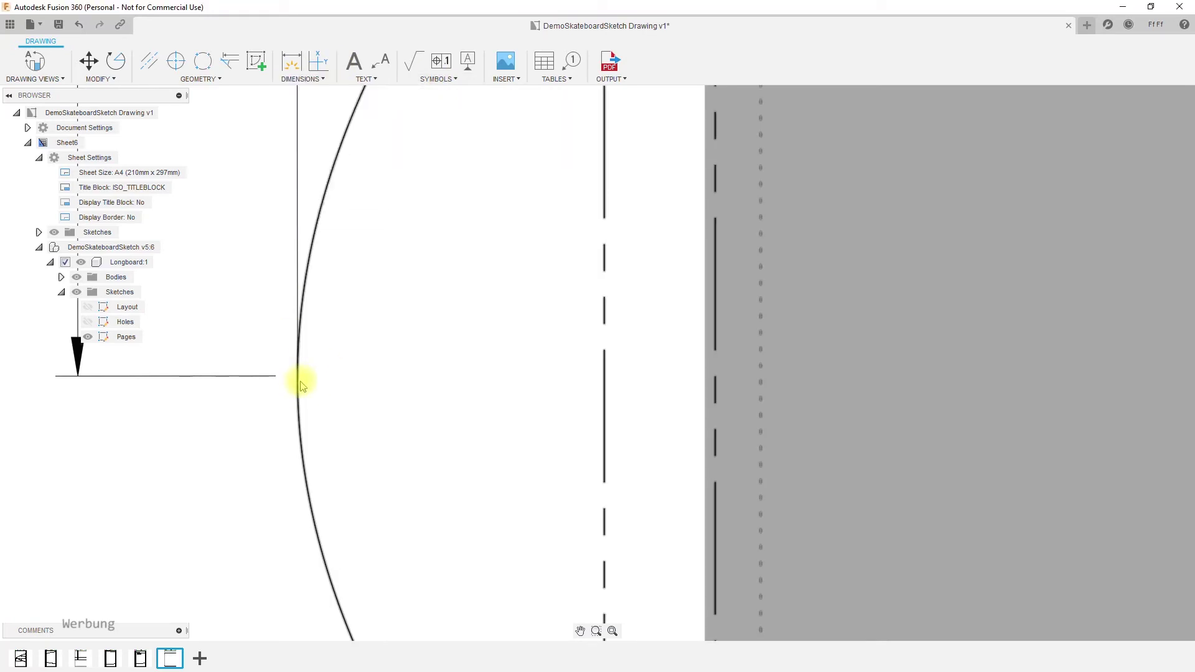
{"action": "left_click", "coordinate": [298, 376]}
{"action": "left_click", "coordinate": [605, 377]}
{"action": "scroll", "coordinate": [508, 323], "scroll_direction": "down", "scroll_amount": 6}
{"action": "left_click", "coordinate": [461, 336]}
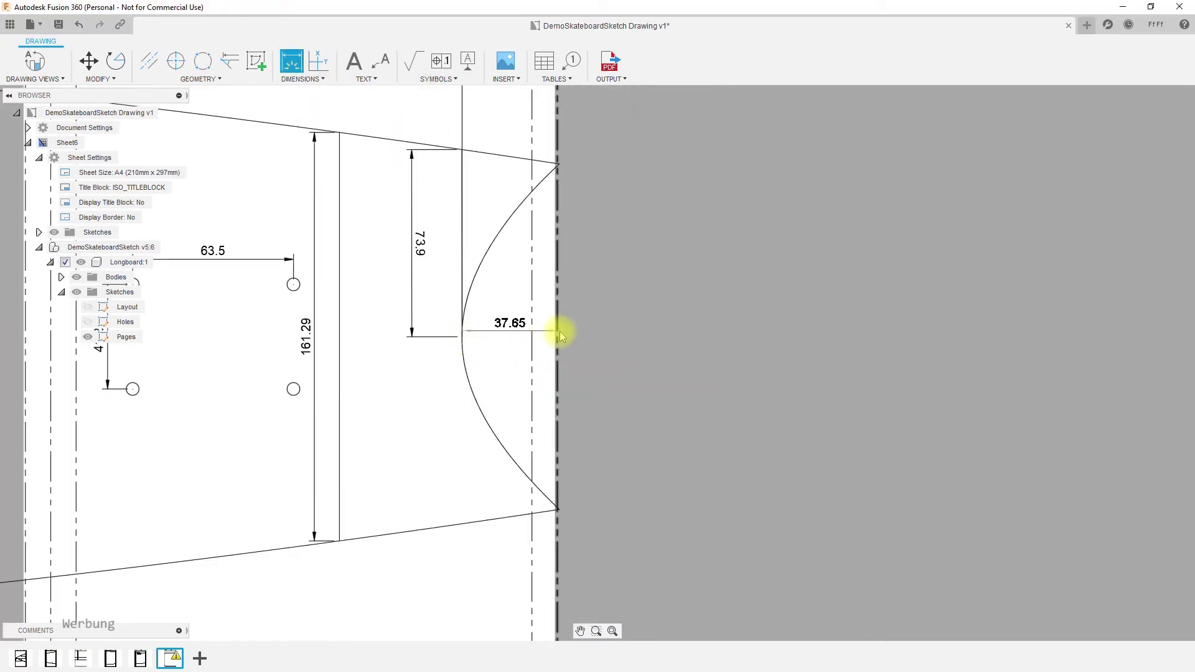
{"action": "left_click", "coordinate": [558, 328]}
Step: Add a horizontal centerline between the page frame's upper and lower edges on Sheet6 and on Sheet5
{"action": "scroll", "coordinate": [558, 349], "scroll_direction": "down", "scroll_amount": 5}
{"action": "left_click", "coordinate": [149, 61]}
{"action": "left_click", "coordinate": [836, 258]}
{"action": "left_click", "coordinate": [836, 496]}
{"action": "left_click", "coordinate": [140, 659]}
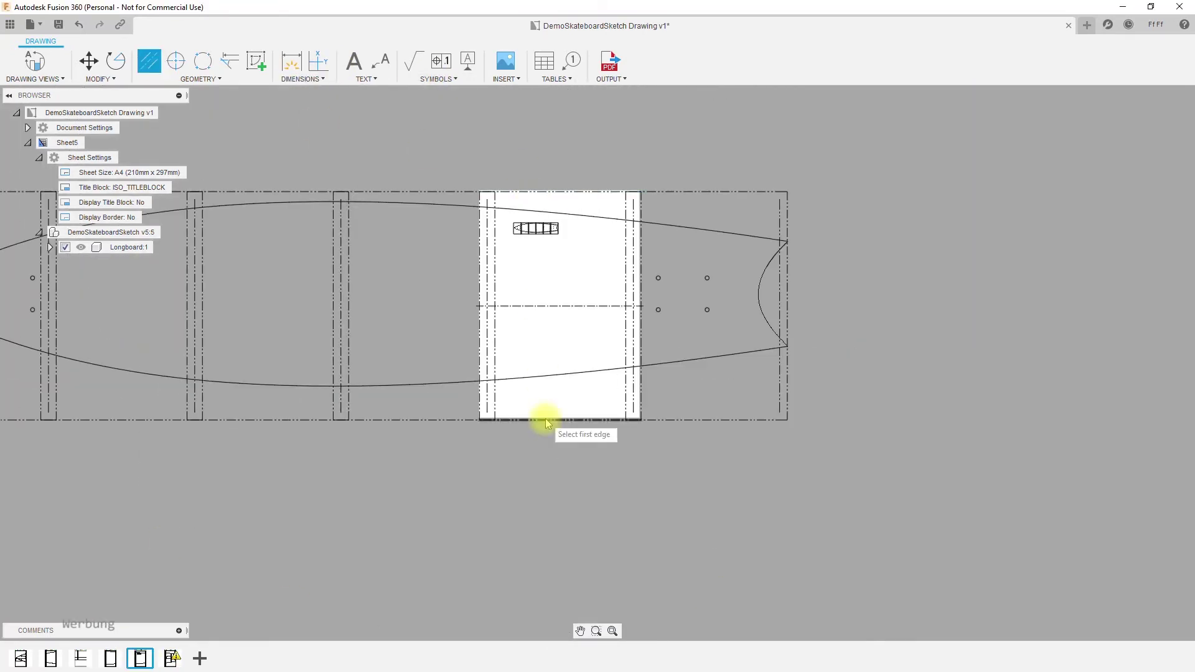
Step: Fine-align the large Sheet5 view by moving the fifth page frame's upper-left corner exactly onto the sheet's corner
{"action": "scroll", "coordinate": [485, 213], "scroll_direction": "up", "scroll_amount": 4}
{"action": "left_click", "coordinate": [587, 131]}
{"action": "left_click", "coordinate": [1096, 131]}
{"action": "left_click", "coordinate": [471, 130]}
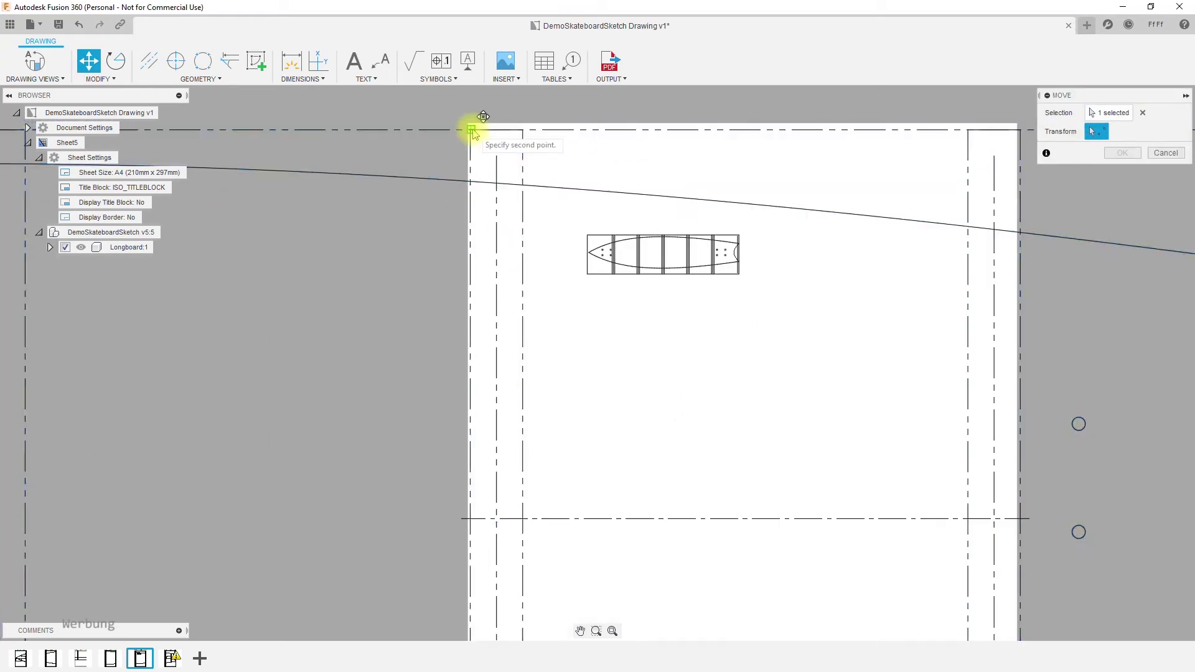
{"action": "left_click", "coordinate": [471, 124]}
{"action": "left_click", "coordinate": [472, 124]}
{"action": "left_click", "coordinate": [470, 124]}
{"action": "scroll", "coordinate": [510, 195], "scroll_direction": "up", "scroll_amount": 3}
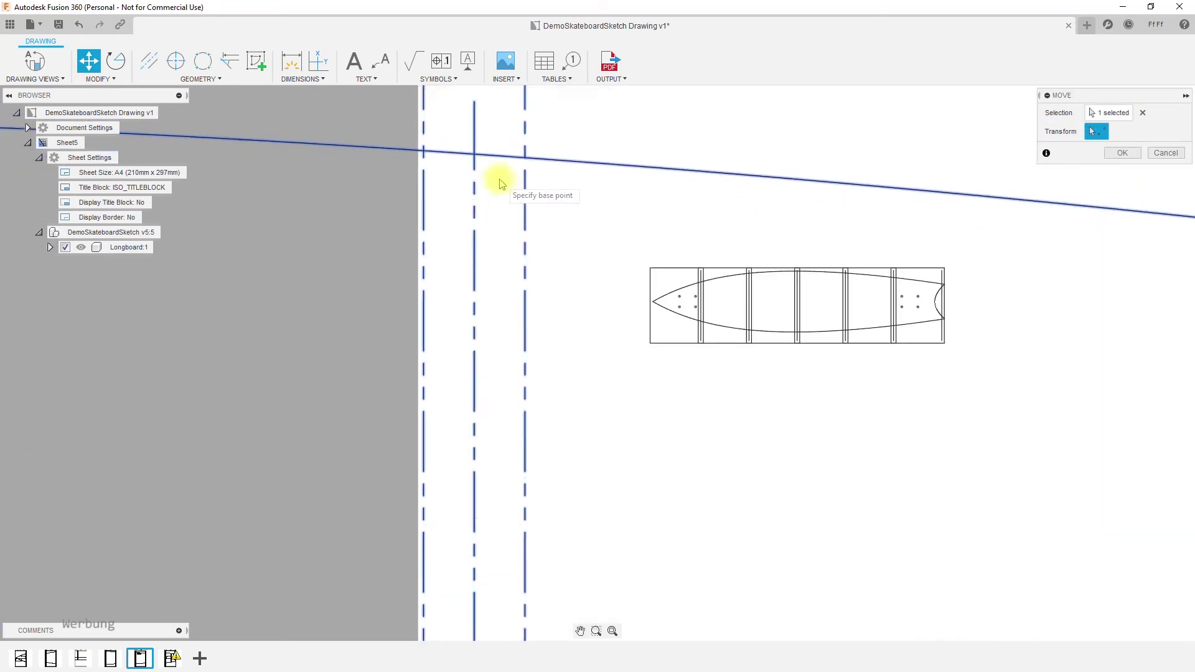
{"action": "scroll", "coordinate": [510, 195], "scroll_direction": "down", "scroll_amount": 7}
{"action": "scroll", "coordinate": [506, 179], "scroll_direction": "up", "scroll_amount": 8}
{"action": "left_click", "coordinate": [410, 204]}
{"action": "left_click", "coordinate": [404, 204]}
{"action": "left_click", "coordinate": [1122, 153]}
{"action": "scroll", "coordinate": [772, 467], "scroll_direction": "down", "scroll_amount": 6}
{"action": "middle_click_drag", "start_coordinate": [789, 548], "coordinate": [597, 212]}
{"action": "scroll", "coordinate": [622, 417], "scroll_direction": "down", "scroll_amount": 4}
{"action": "left_click", "coordinate": [593, 297]}
{"action": "scroll", "coordinate": [593, 304], "scroll_direction": "up", "scroll_amount": 2}
{"action": "scroll", "coordinate": [592, 301], "scroll_direction": "down", "scroll_amount": 4}
{"action": "scroll", "coordinate": [648, 312], "scroll_direction": "up", "scroll_amount": 3}
{"action": "left_click", "coordinate": [623, 244]}
{"action": "right_click", "coordinate": [622, 244]}
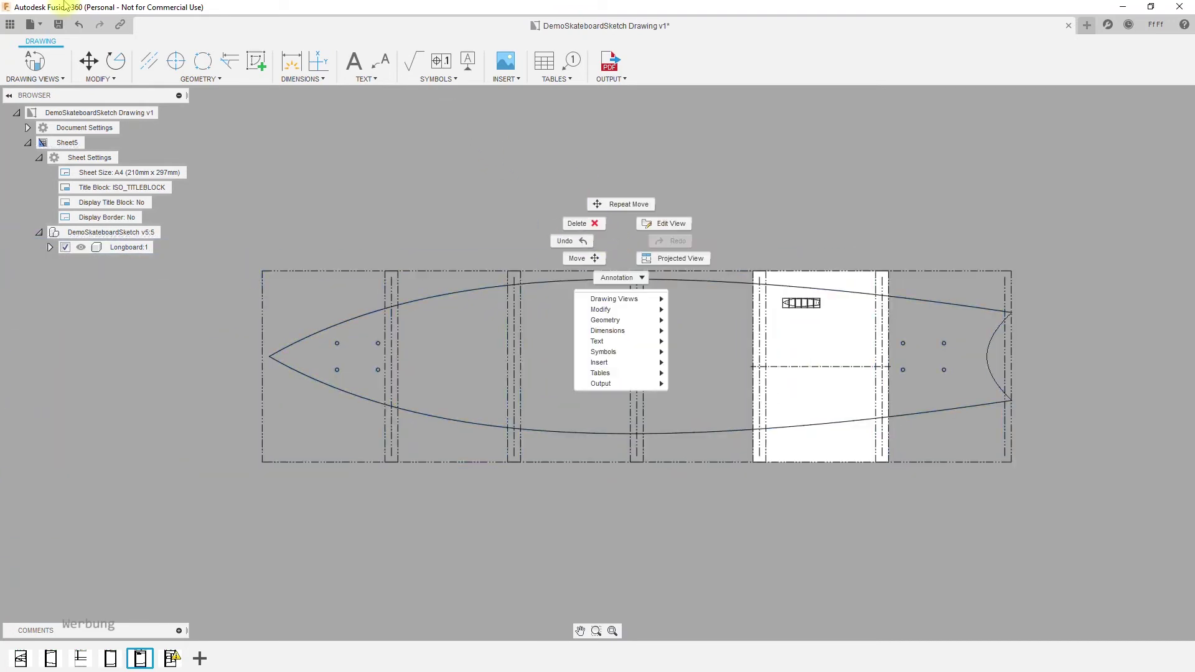
{"action": "key", "text": "Escape"}
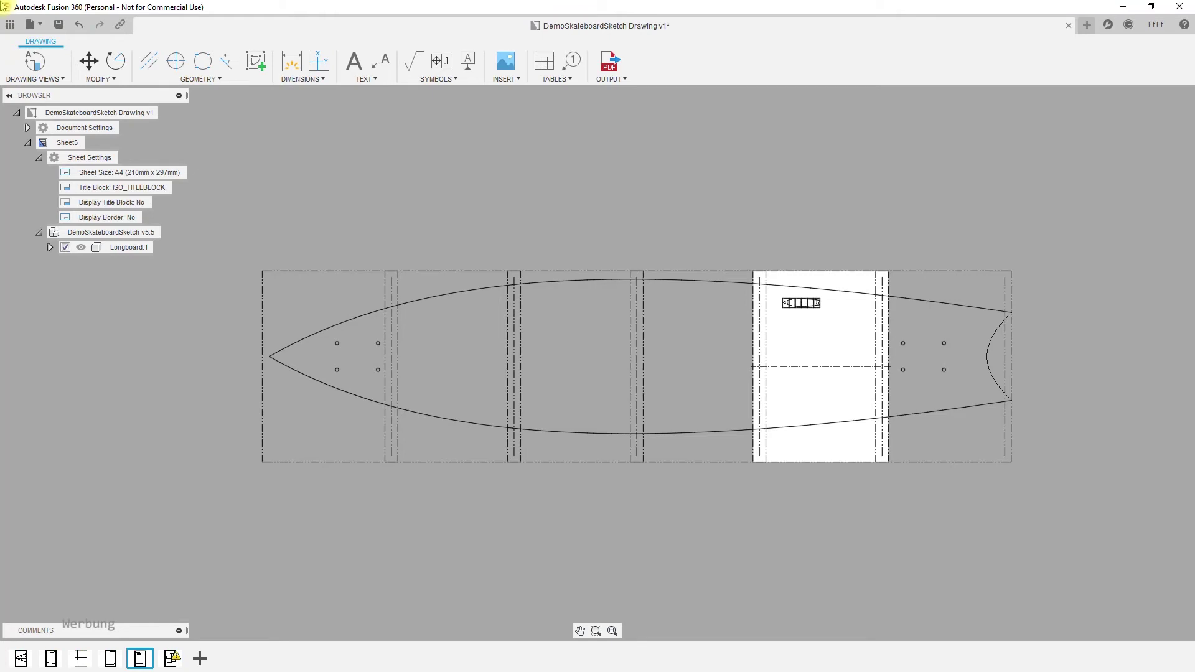
Step: Add horizontal centerlines between the page frames' upper and lower edges on Sheet4, Sheet3, Sheet2 and Sheet1
{"action": "middle_click_drag", "start_coordinate": [925, 387], "coordinate": [570, 387]}
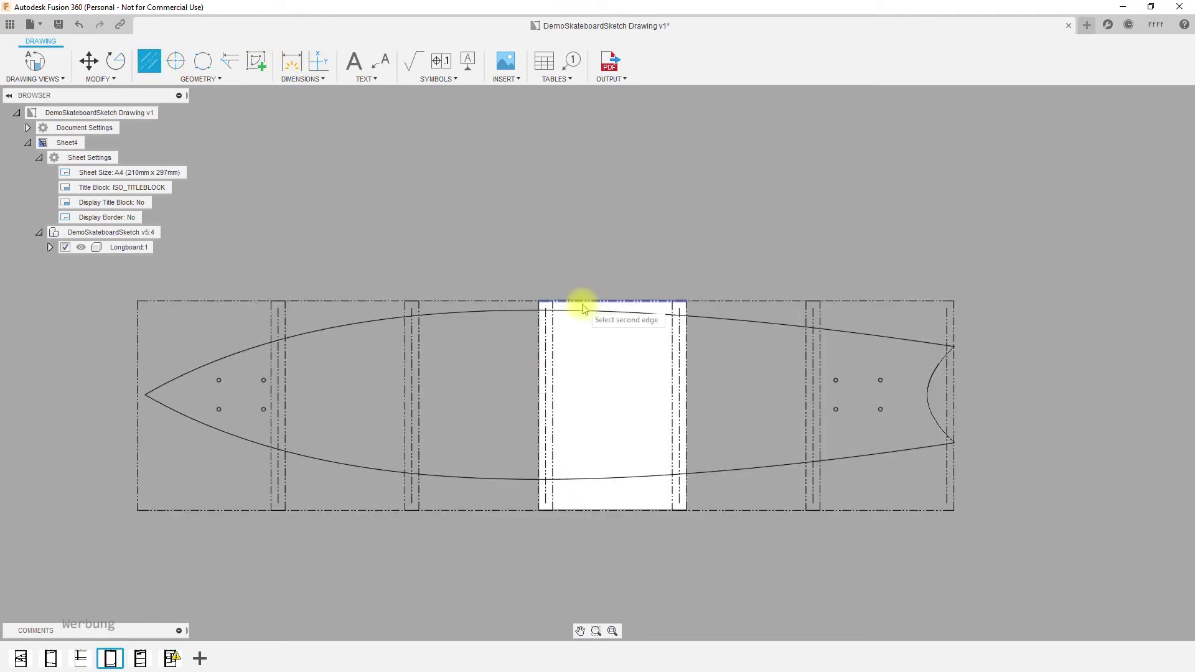
{"action": "left_click", "coordinate": [80, 658]}
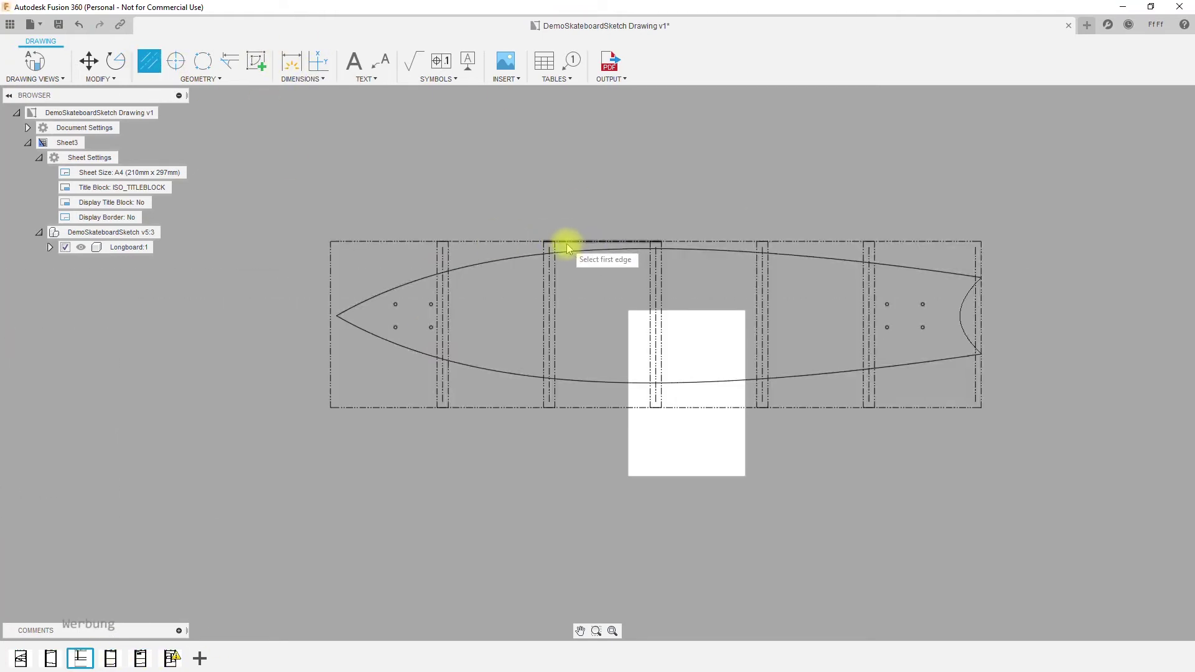
{"action": "left_click", "coordinate": [51, 658]}
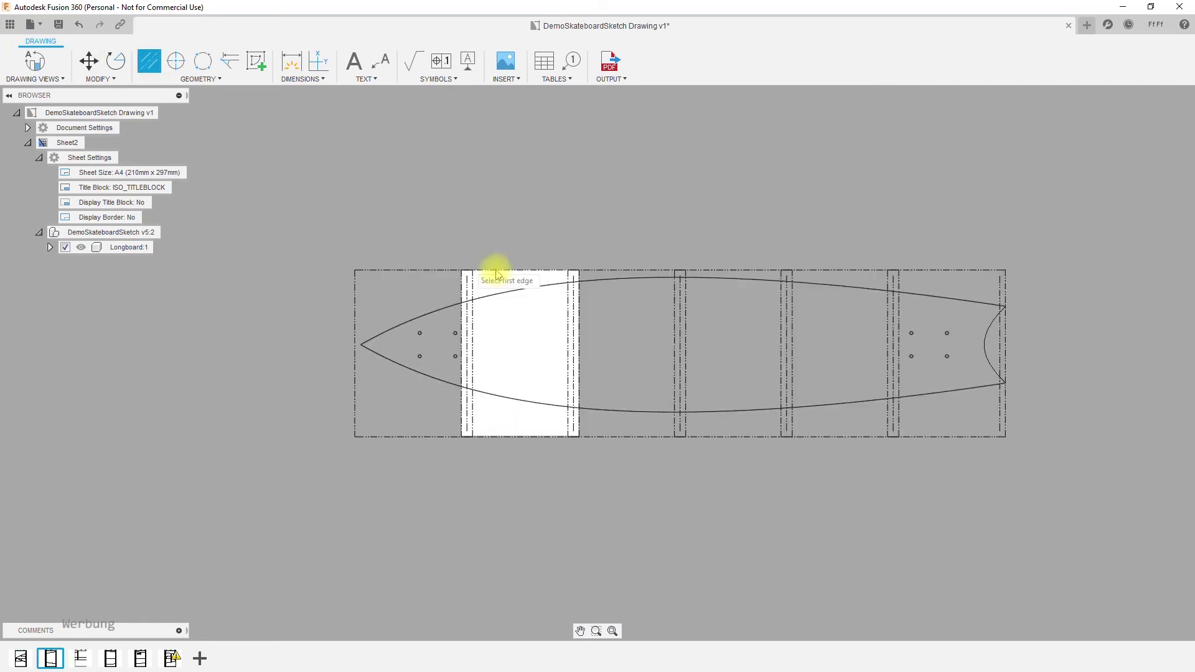
{"action": "left_click", "coordinate": [20, 659]}
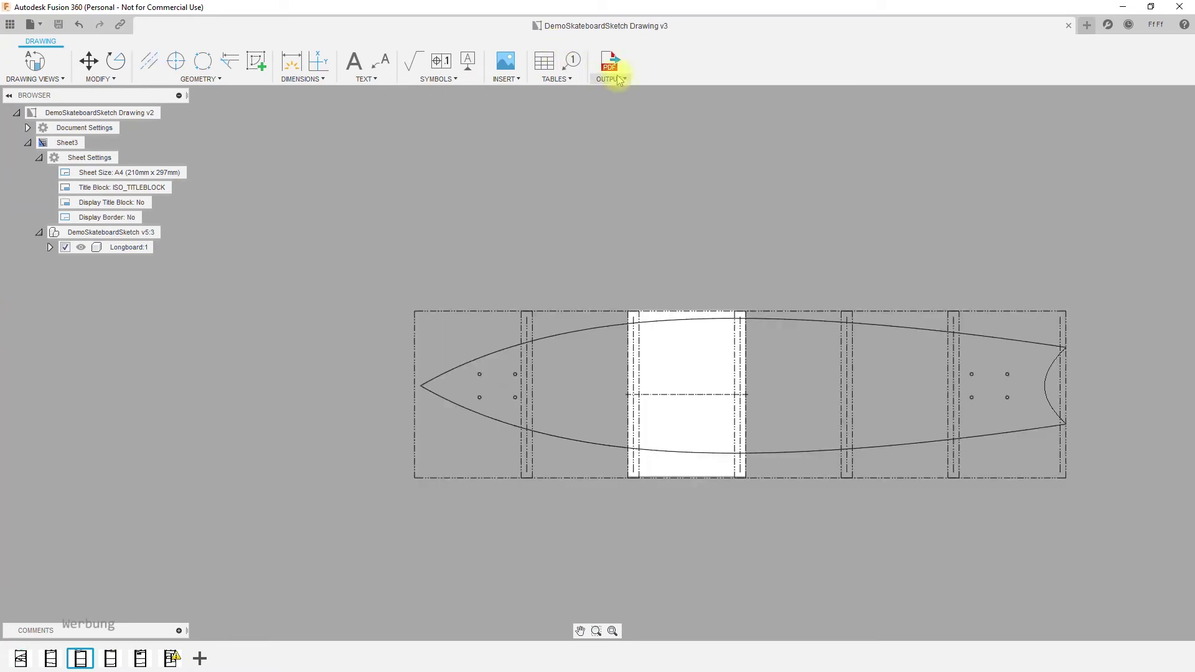
Step: Output all sheets as a PDF despite the disassociated annotations, saving it as DemoSkateboardSketch Drawing v3.pdf in the Workshop Longboard folder
{"action": "left_click", "coordinate": [619, 79]}
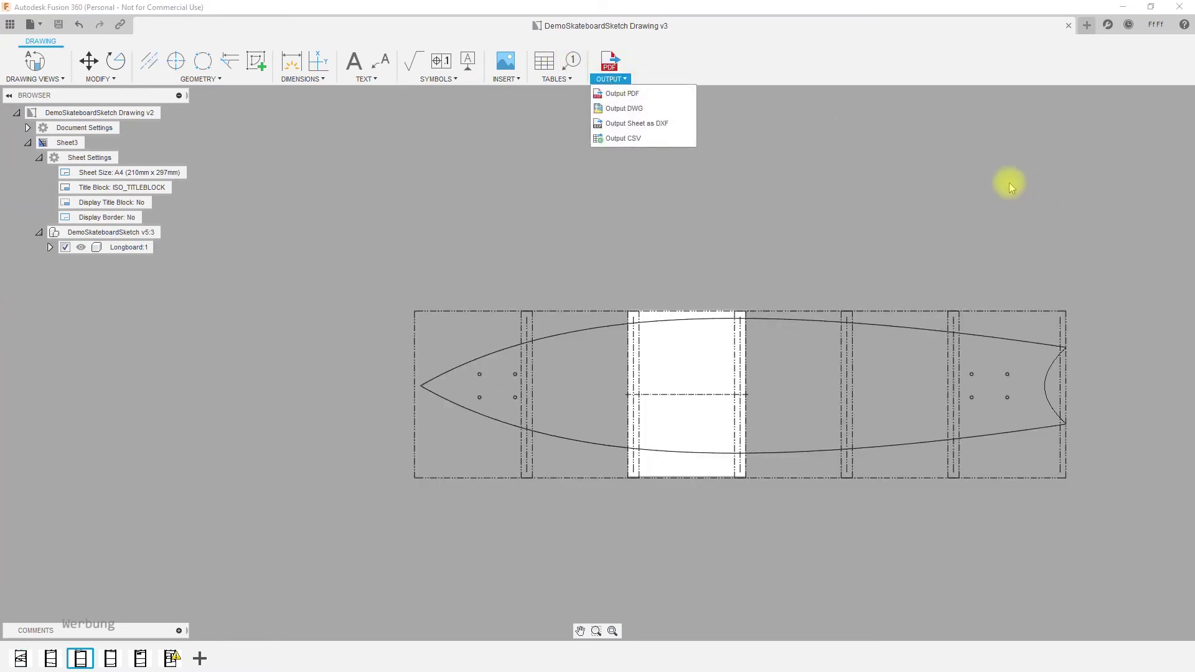
{"action": "left_click", "coordinate": [622, 94]}
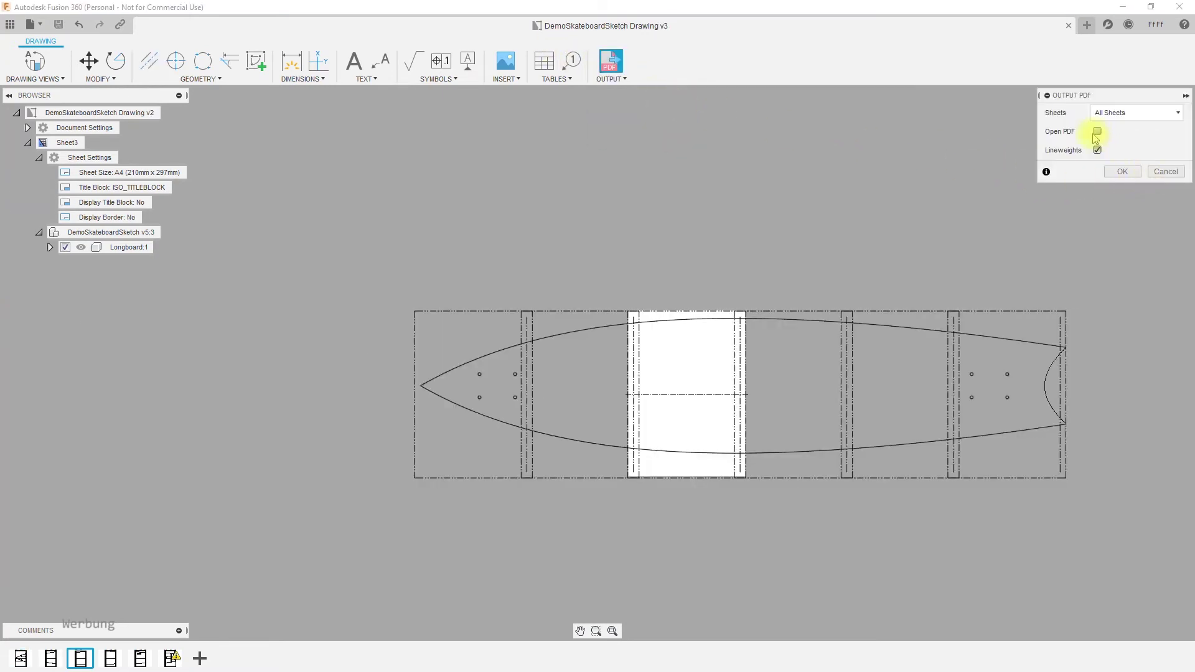
{"action": "left_click", "coordinate": [1124, 174]}
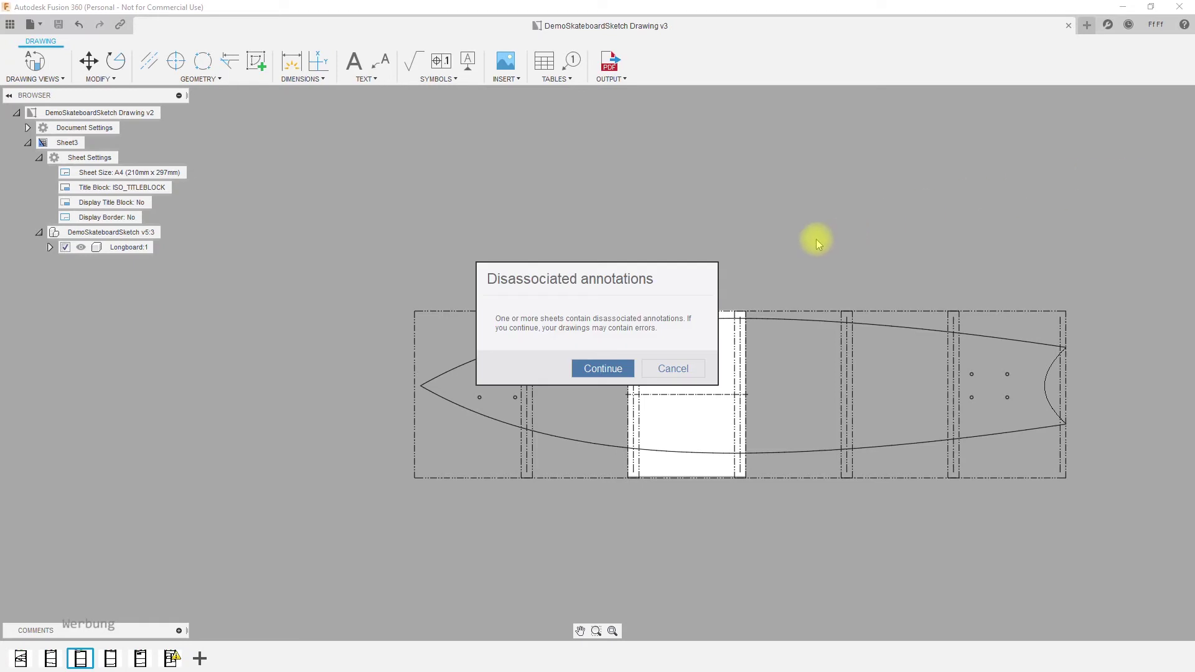
{"action": "left_click", "coordinate": [603, 369]}
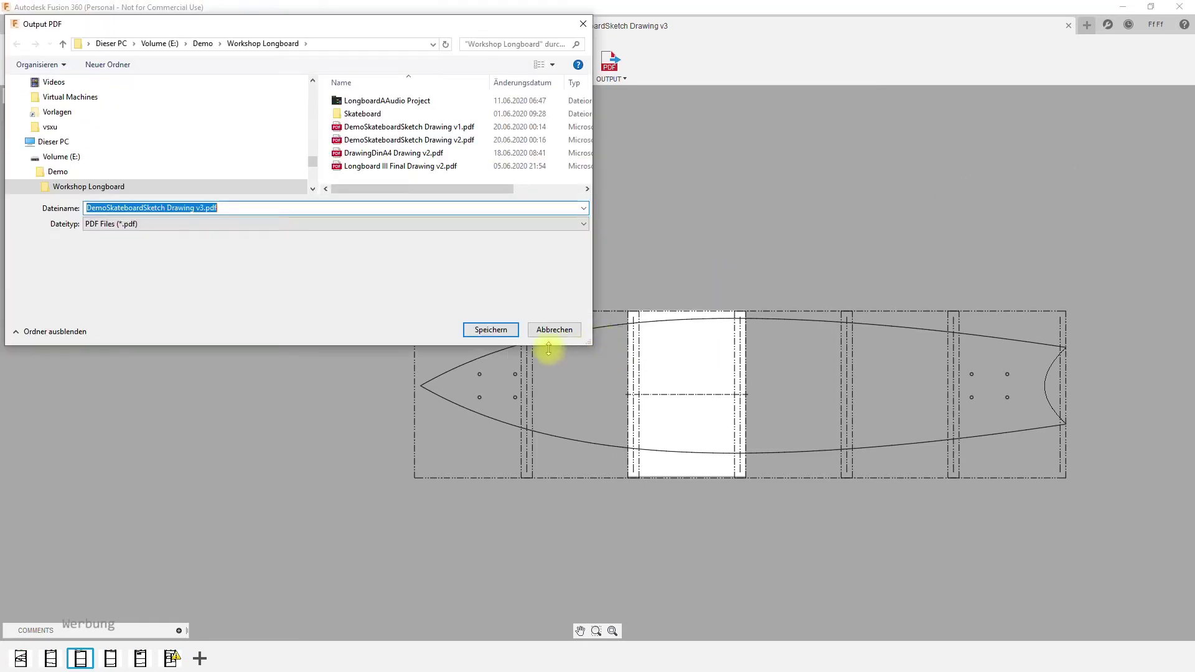
{"action": "left_click", "coordinate": [492, 332]}
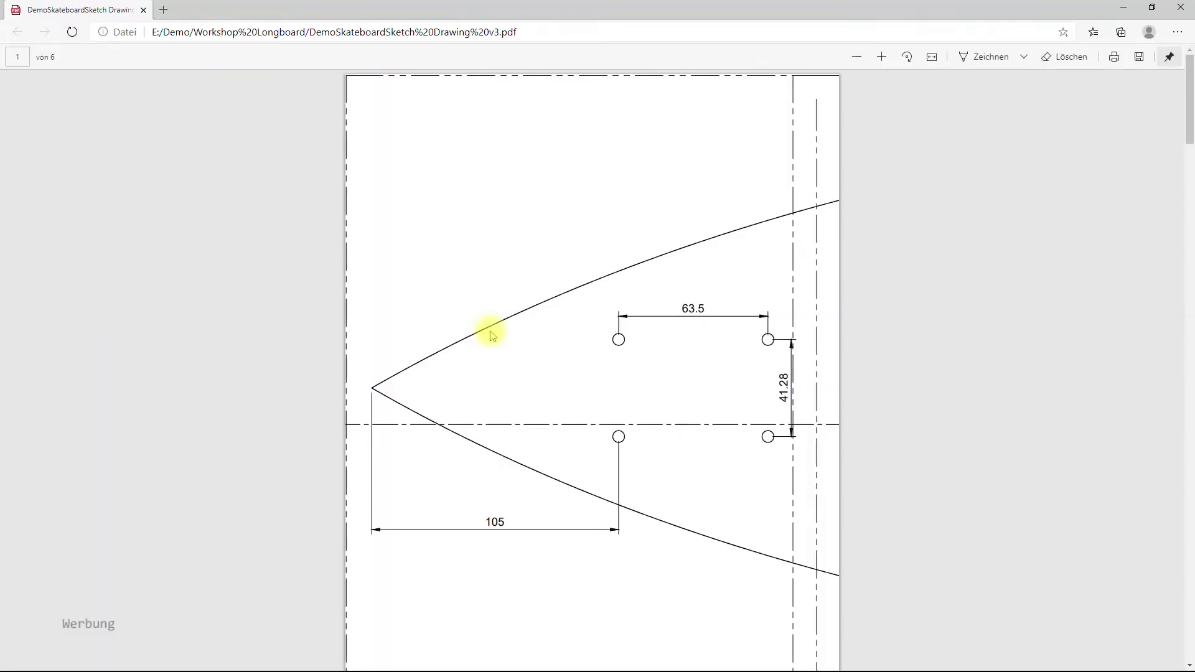
Step: Review the exported PDF's six pages for the board outline, overlap frames, centerlines and dimensions, and close the PDF
{"action": "scroll", "coordinate": [491, 335], "scroll_direction": "down", "scroll_amount": 18}
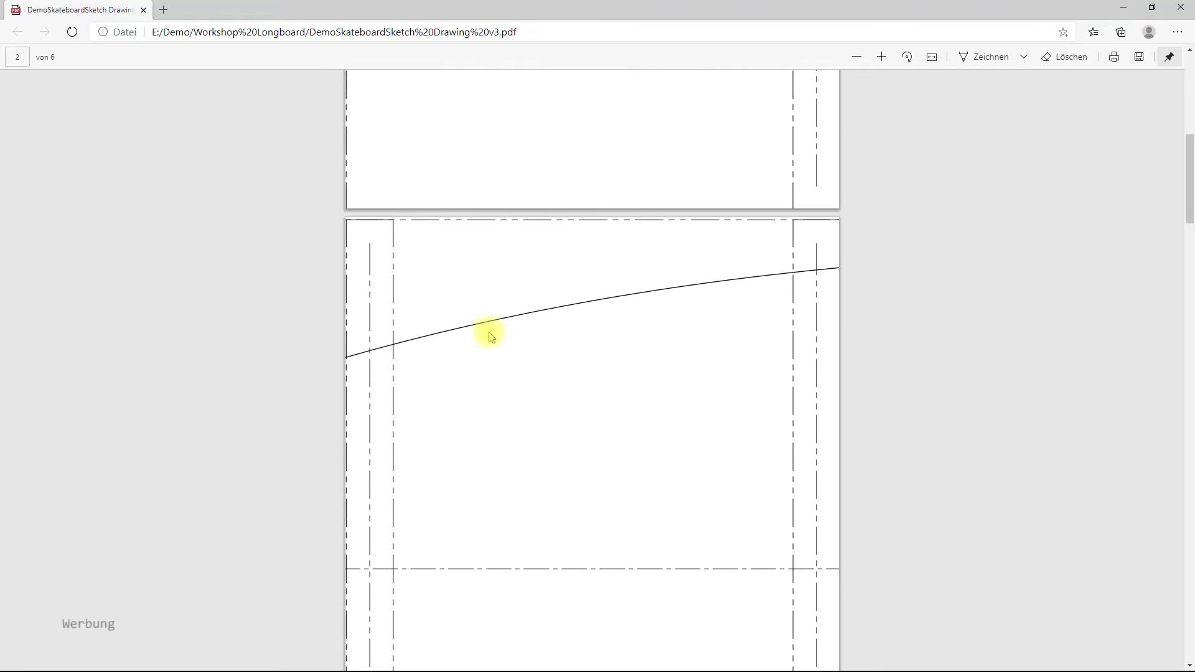
{"action": "scroll", "coordinate": [493, 337], "scroll_direction": "down", "scroll_amount": 18}
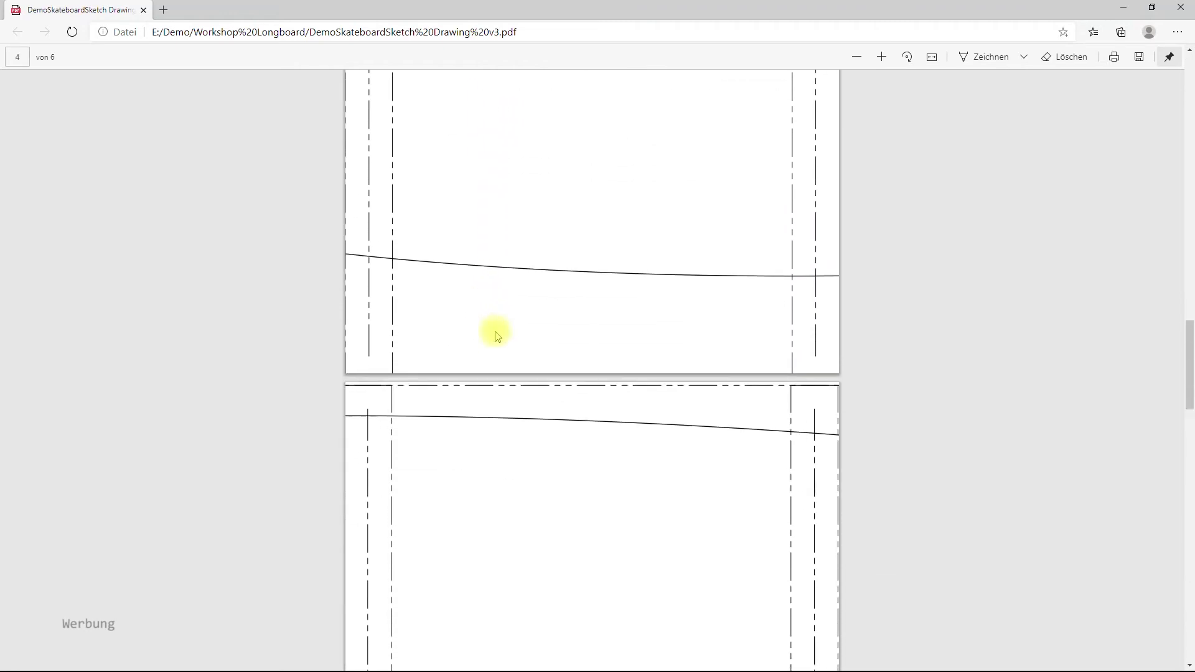
{"action": "scroll", "coordinate": [497, 337], "scroll_direction": "down", "scroll_amount": 15}
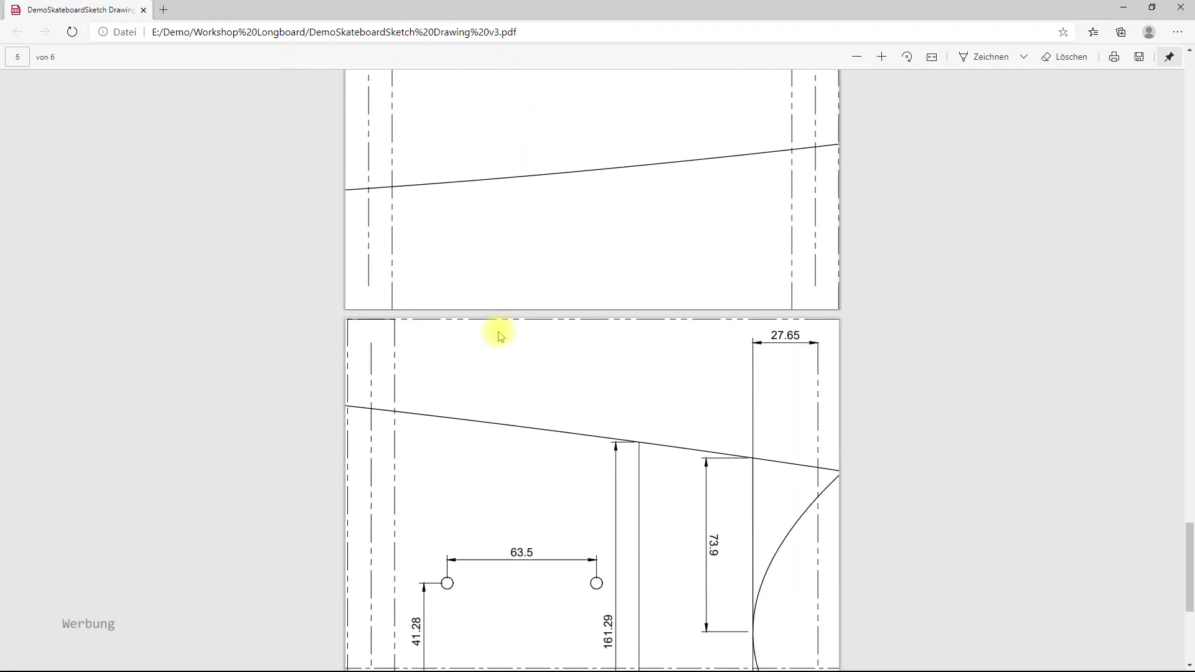
{"action": "scroll", "coordinate": [502, 339], "scroll_direction": "up", "scroll_amount": 3}
{"action": "scroll", "coordinate": [496, 344], "scroll_direction": "down", "scroll_amount": 2}
{"action": "scroll", "coordinate": [495, 344], "scroll_direction": "down", "scroll_amount": 2}
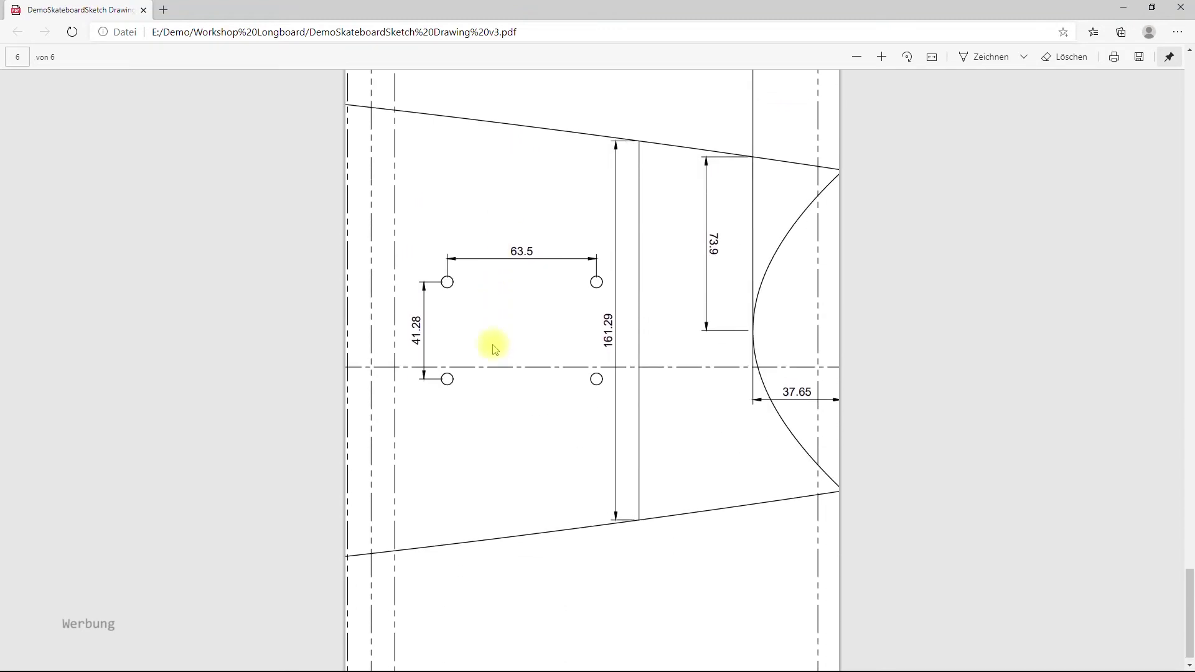
{"action": "scroll", "coordinate": [491, 345], "scroll_direction": "up", "scroll_amount": 8}
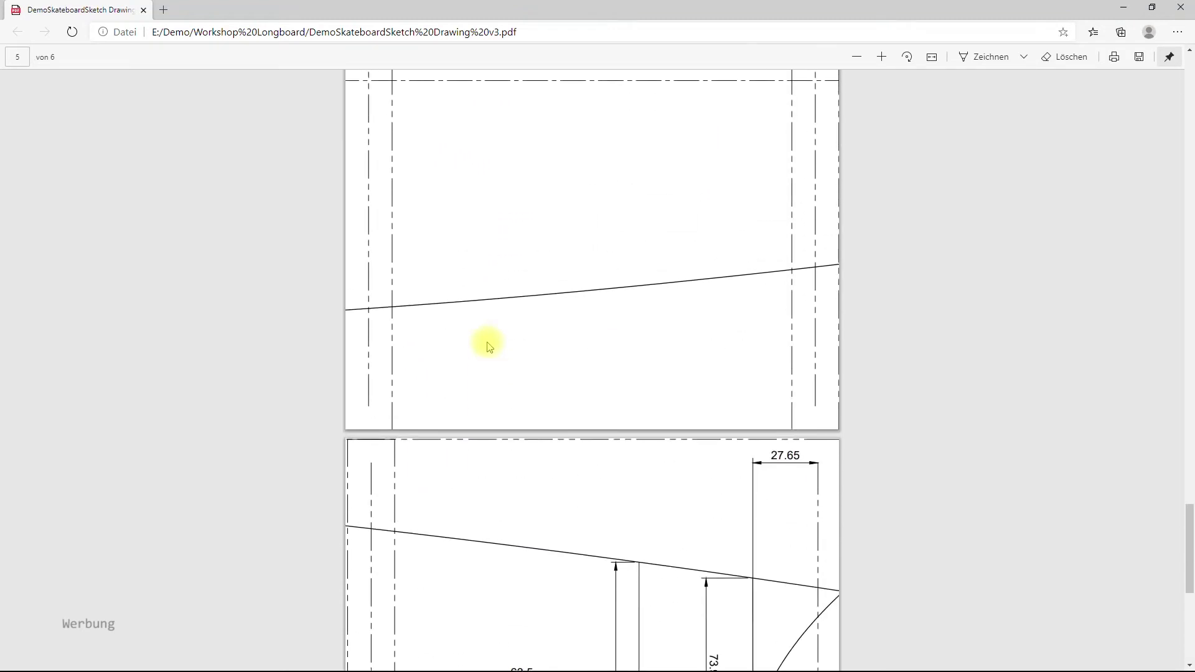
{"action": "scroll", "coordinate": [490, 346], "scroll_direction": "up", "scroll_amount": 10}
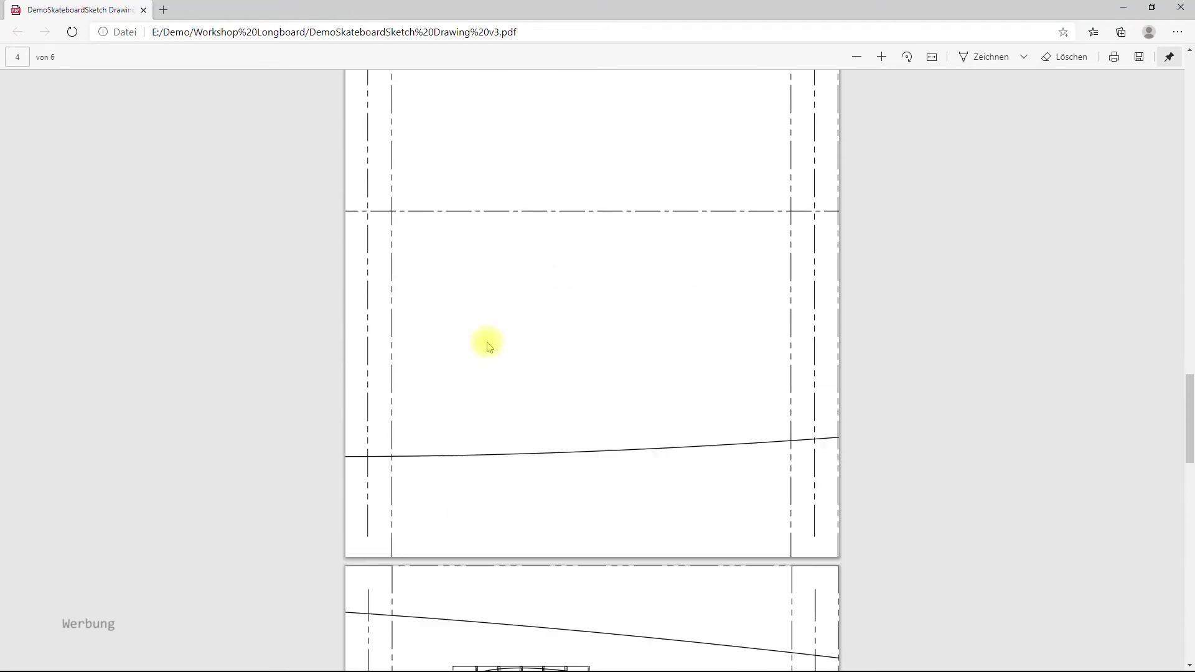
{"action": "scroll", "coordinate": [489, 346], "scroll_direction": "up", "scroll_amount": 20}
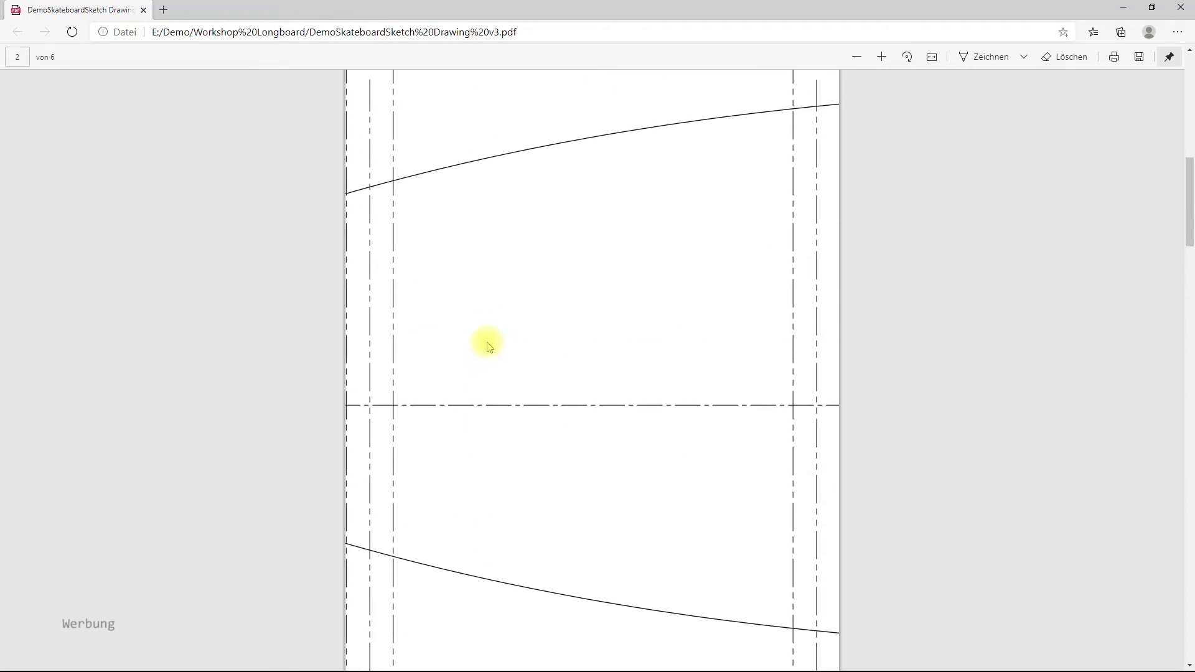
{"action": "scroll", "coordinate": [489, 347], "scroll_direction": "up", "scroll_amount": 5}
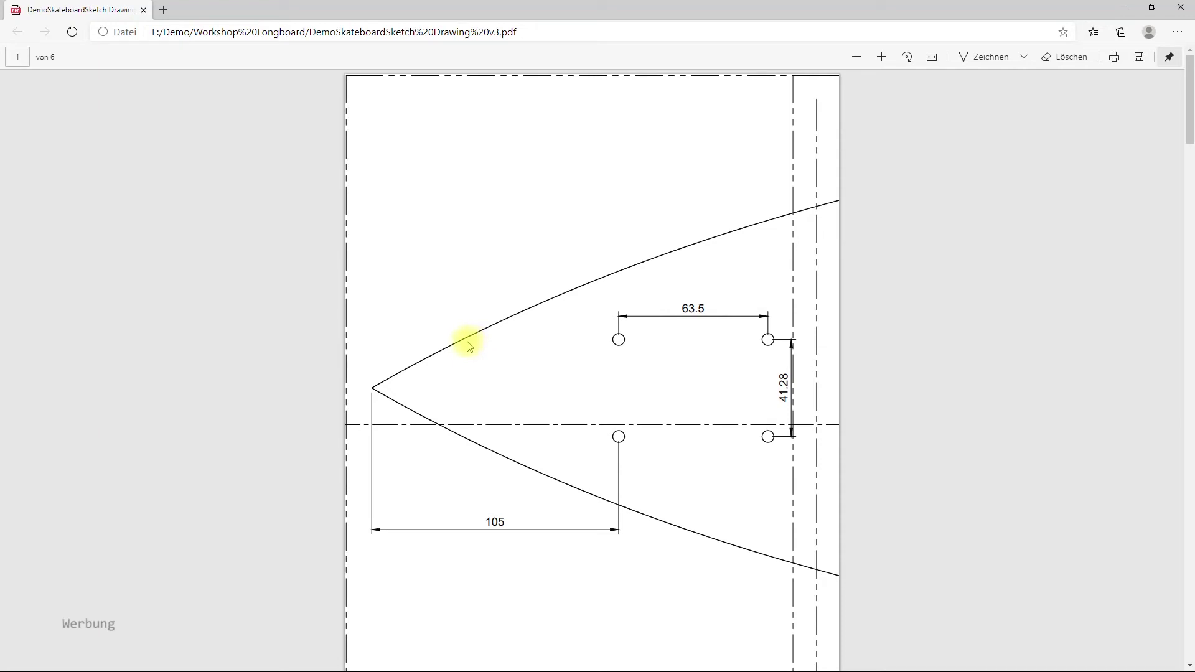
{"action": "left_click", "coordinate": [1181, 7]}
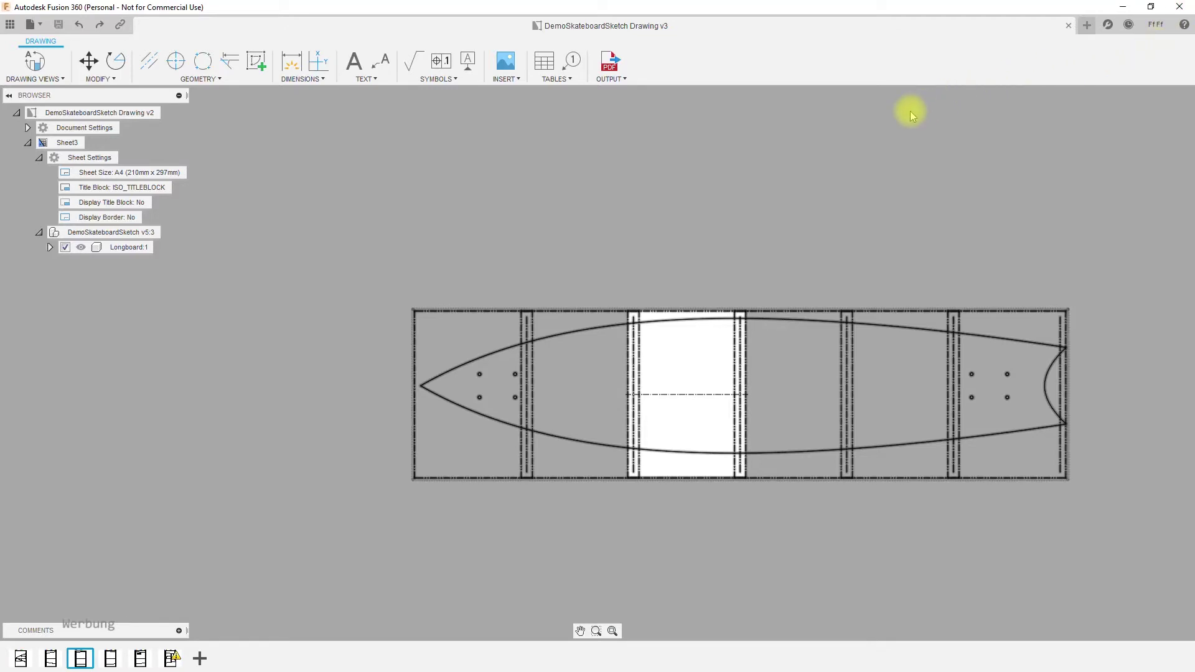